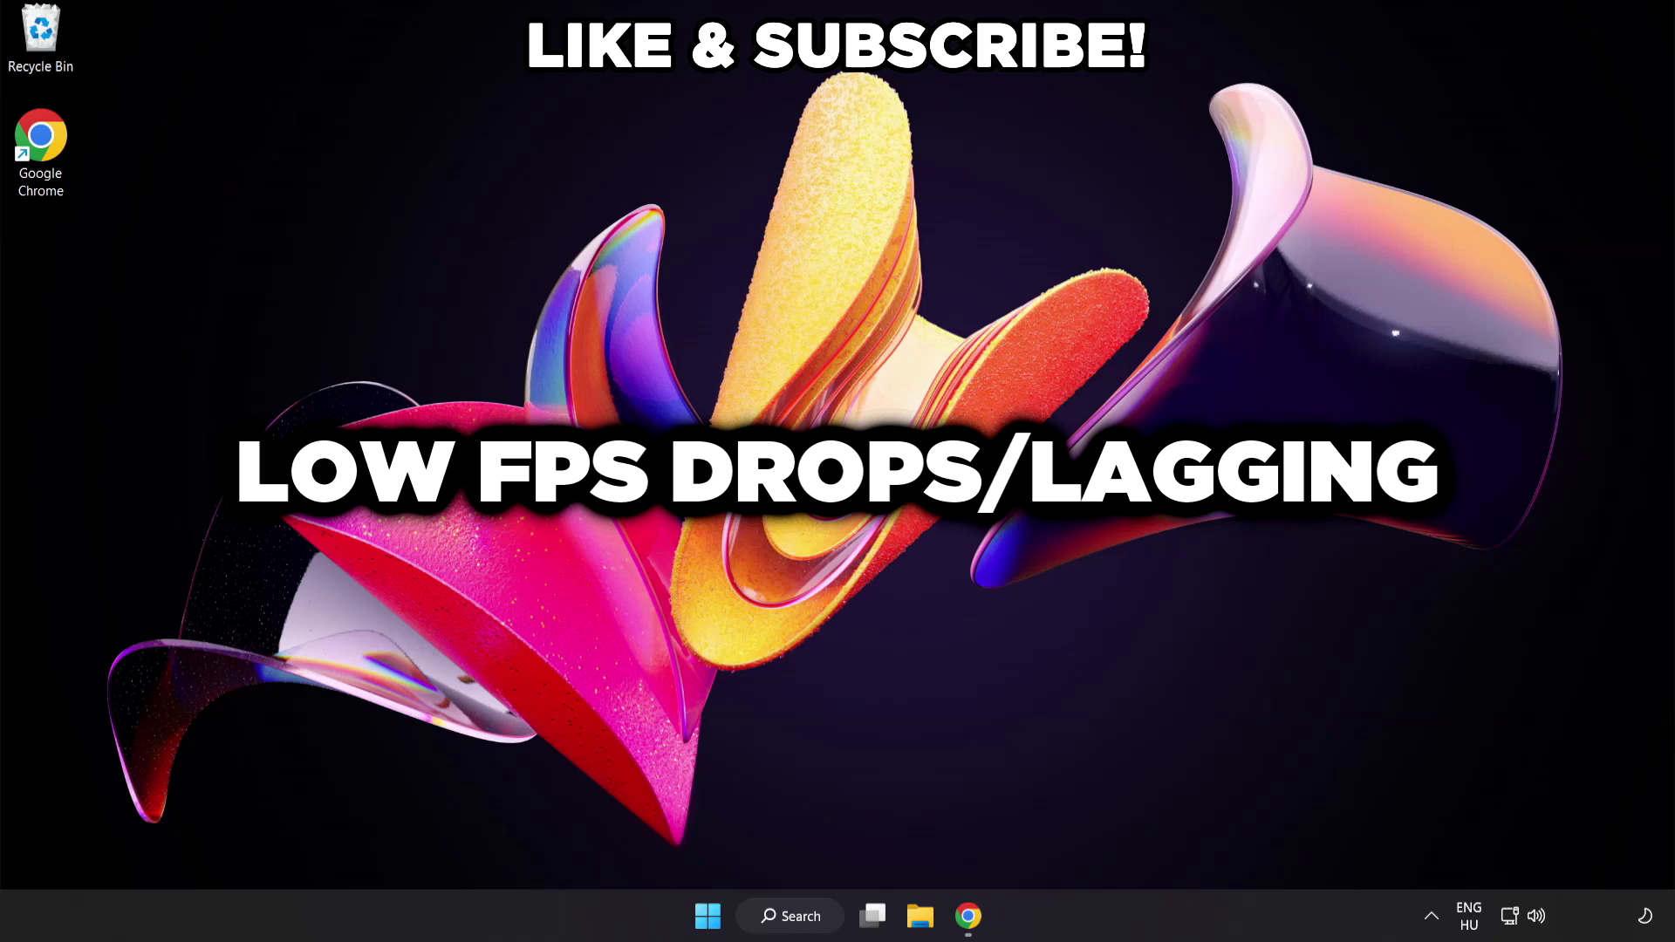
Step: Search Windows for 'edit power plan'
left_click(807, 919)
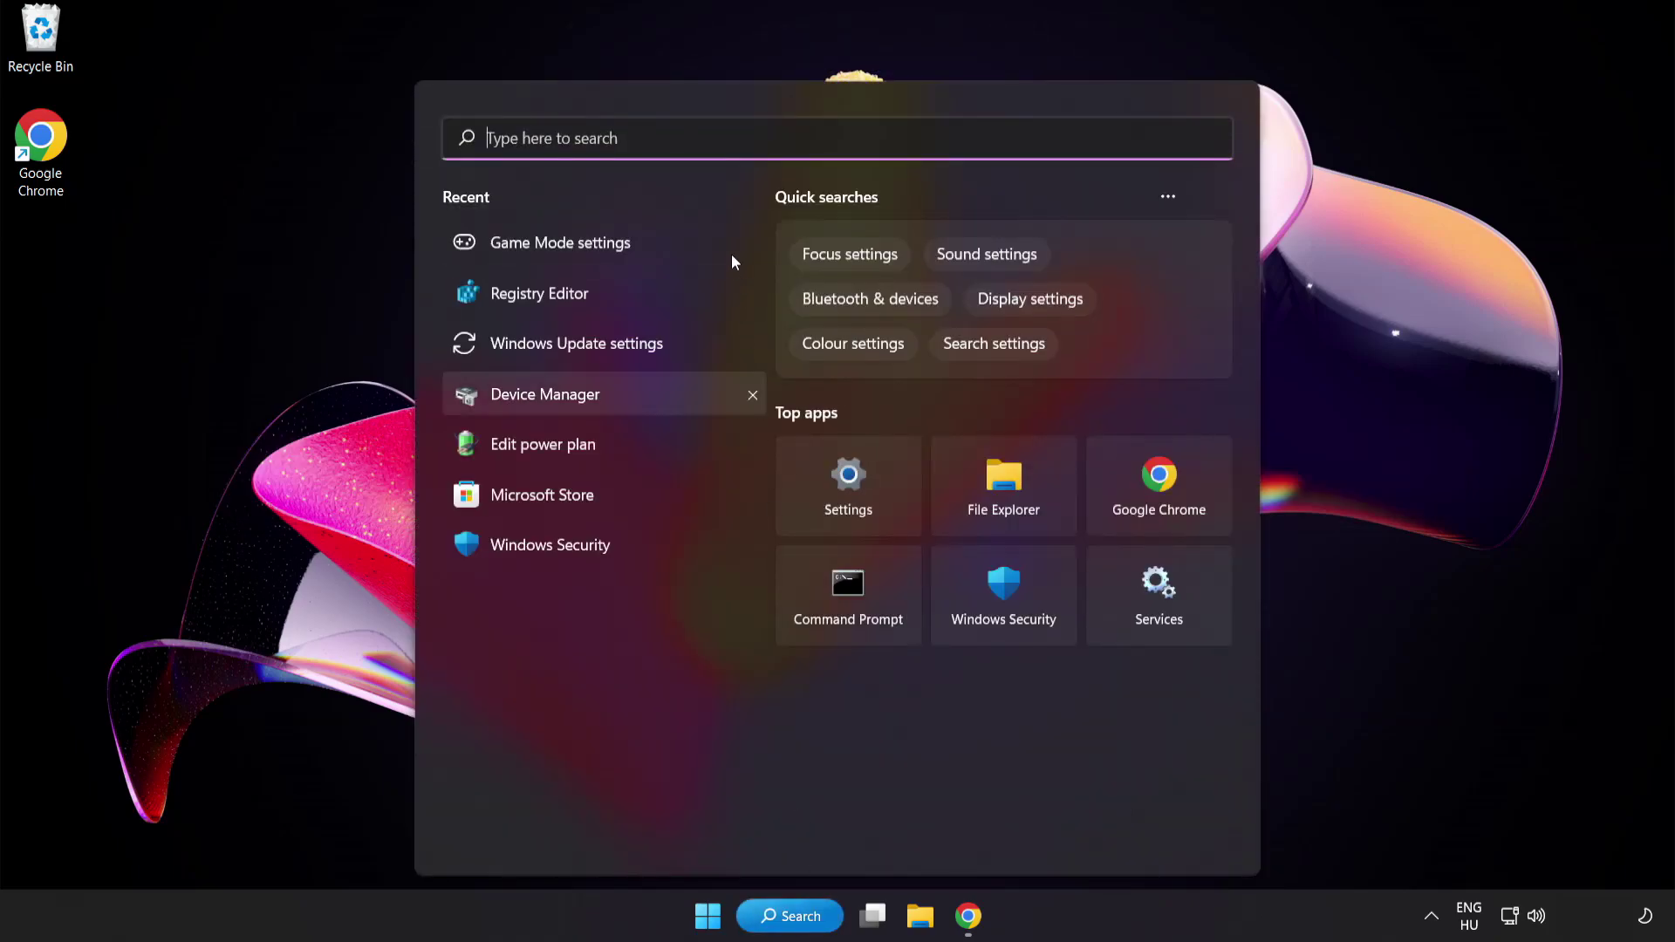
type("edit power plan")
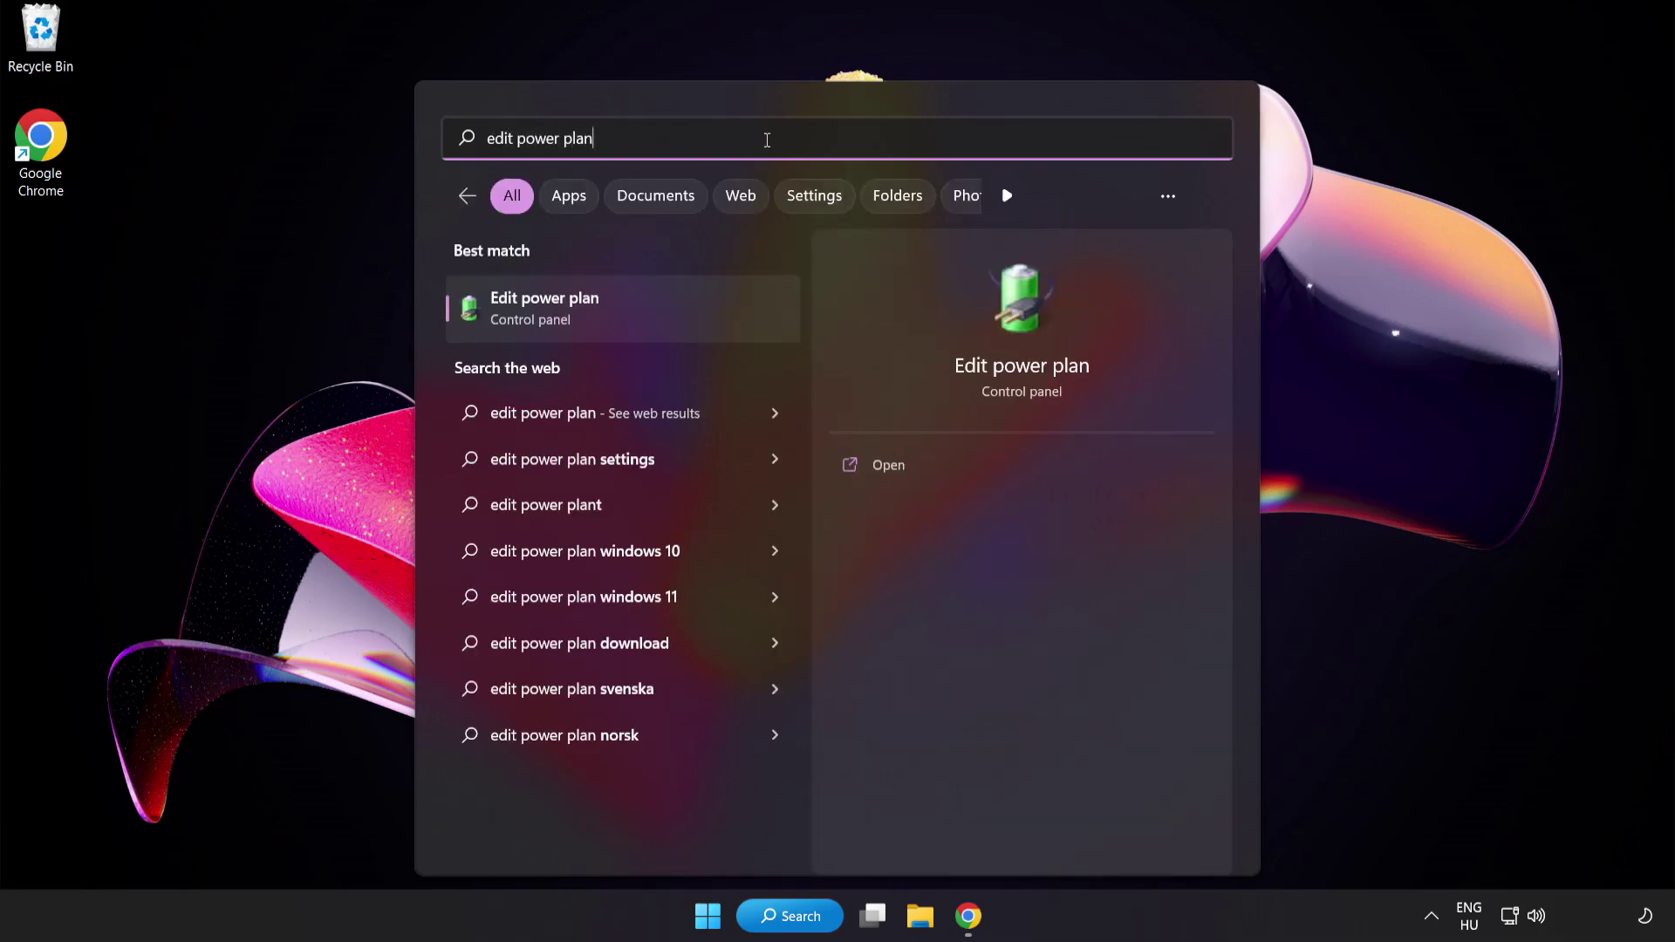
Step: Make High performance the active power plan instead of Balanced, then close Power Options
left_click(681, 323)
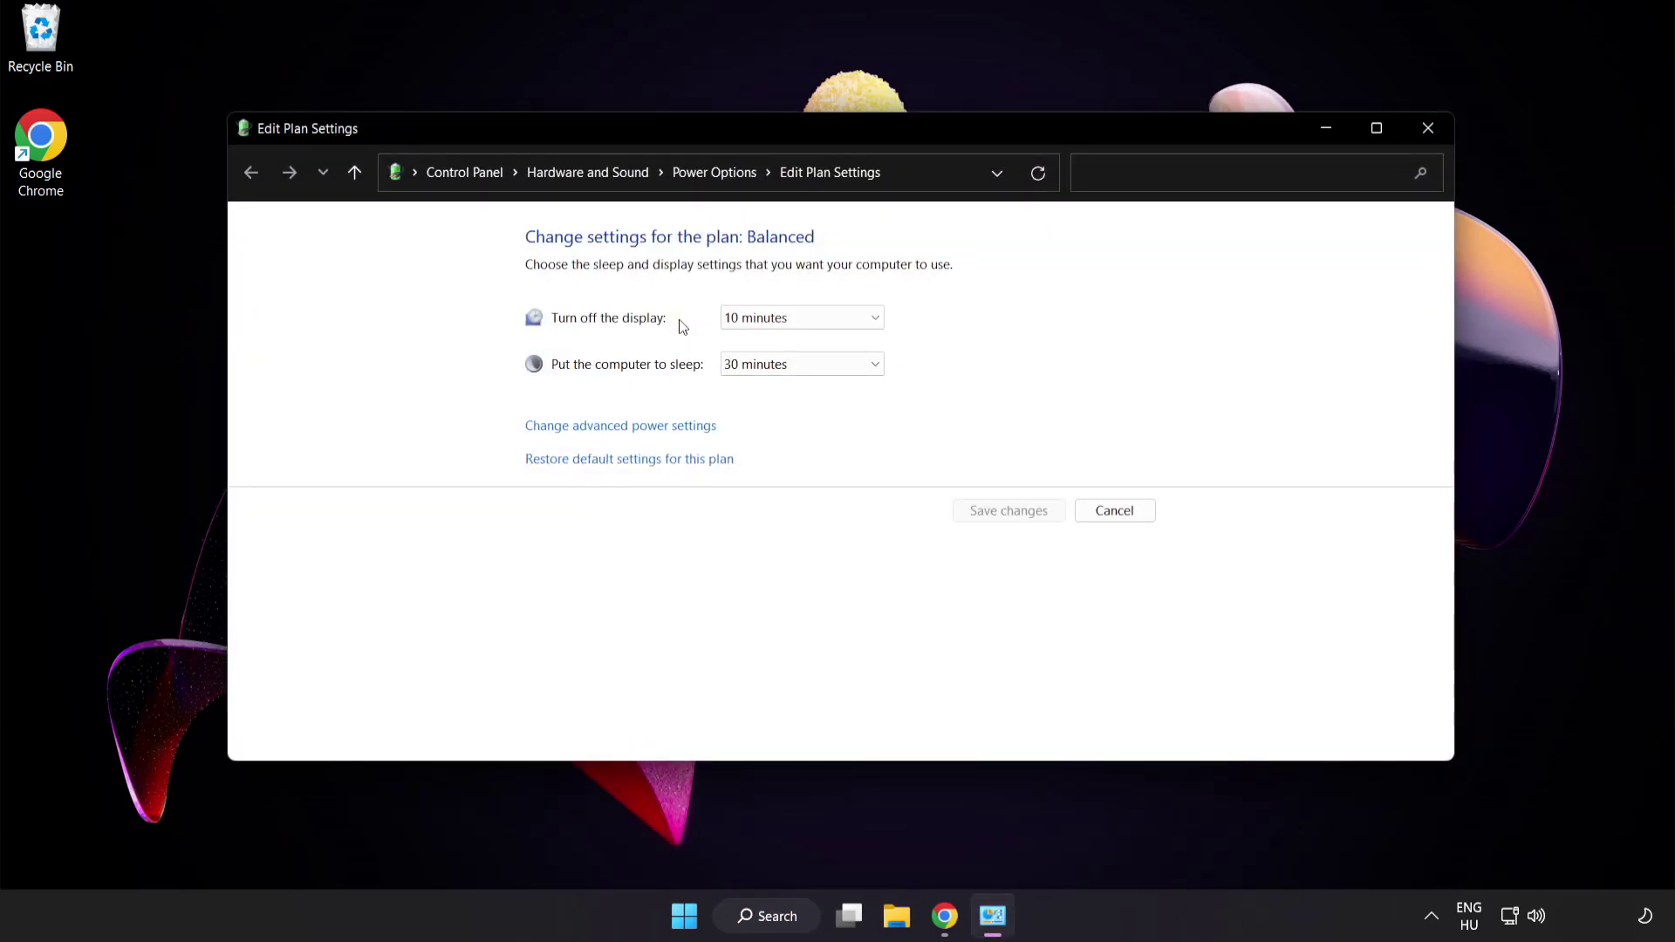
left_click(729, 174)
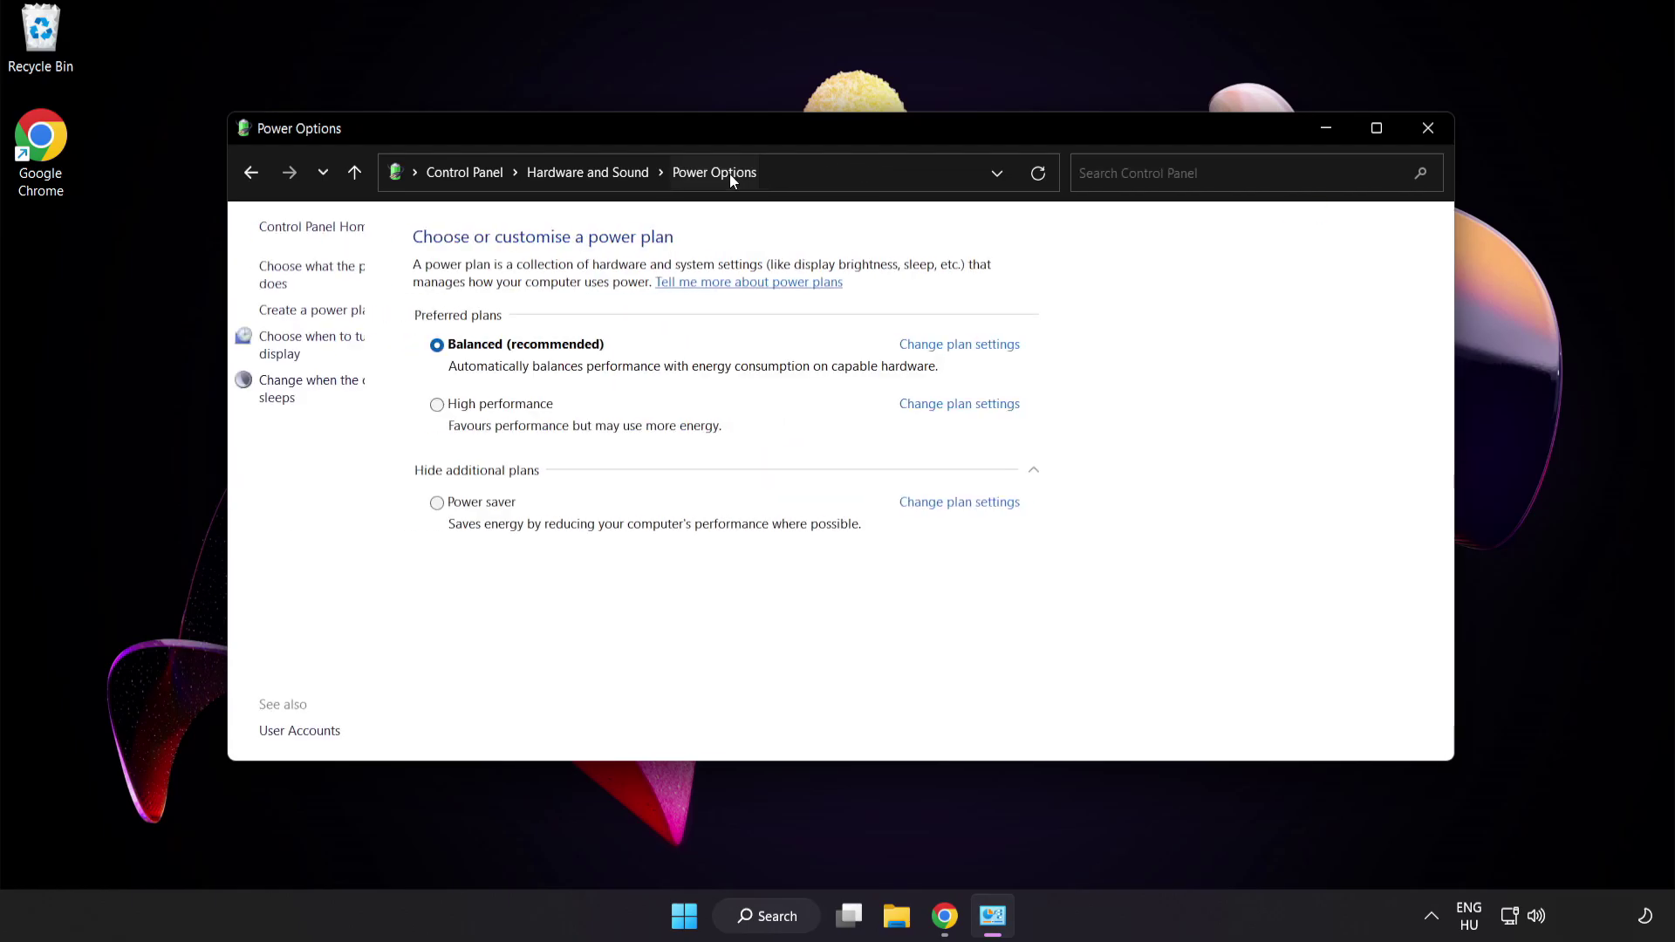
left_click(559, 408)
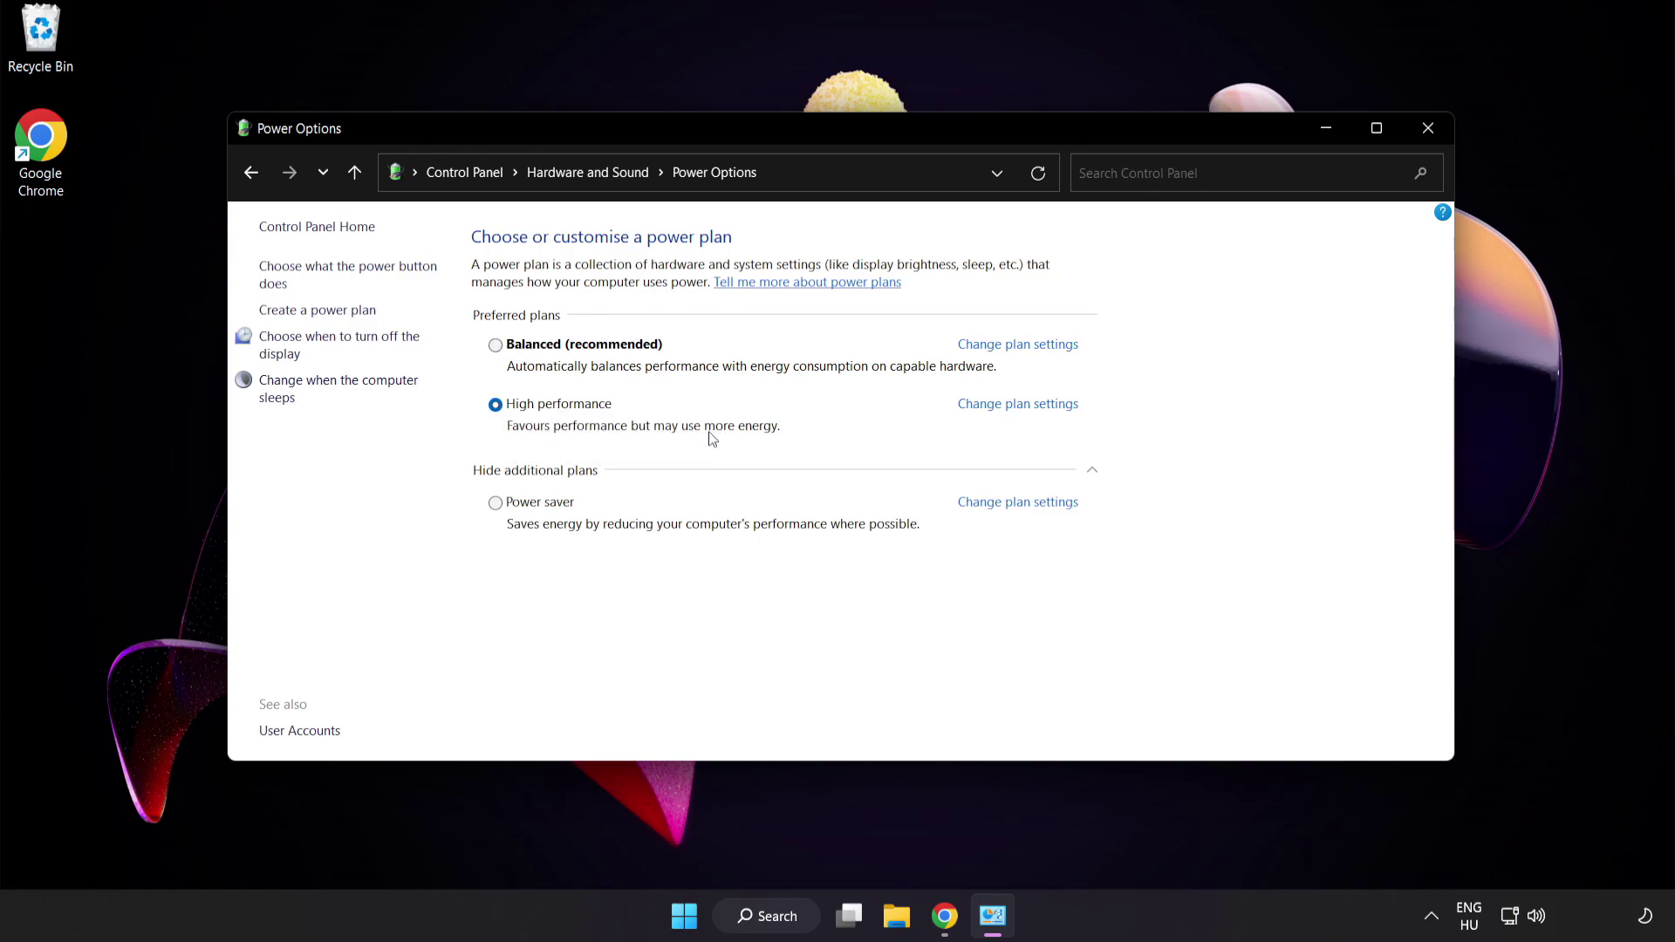
left_click(1431, 130)
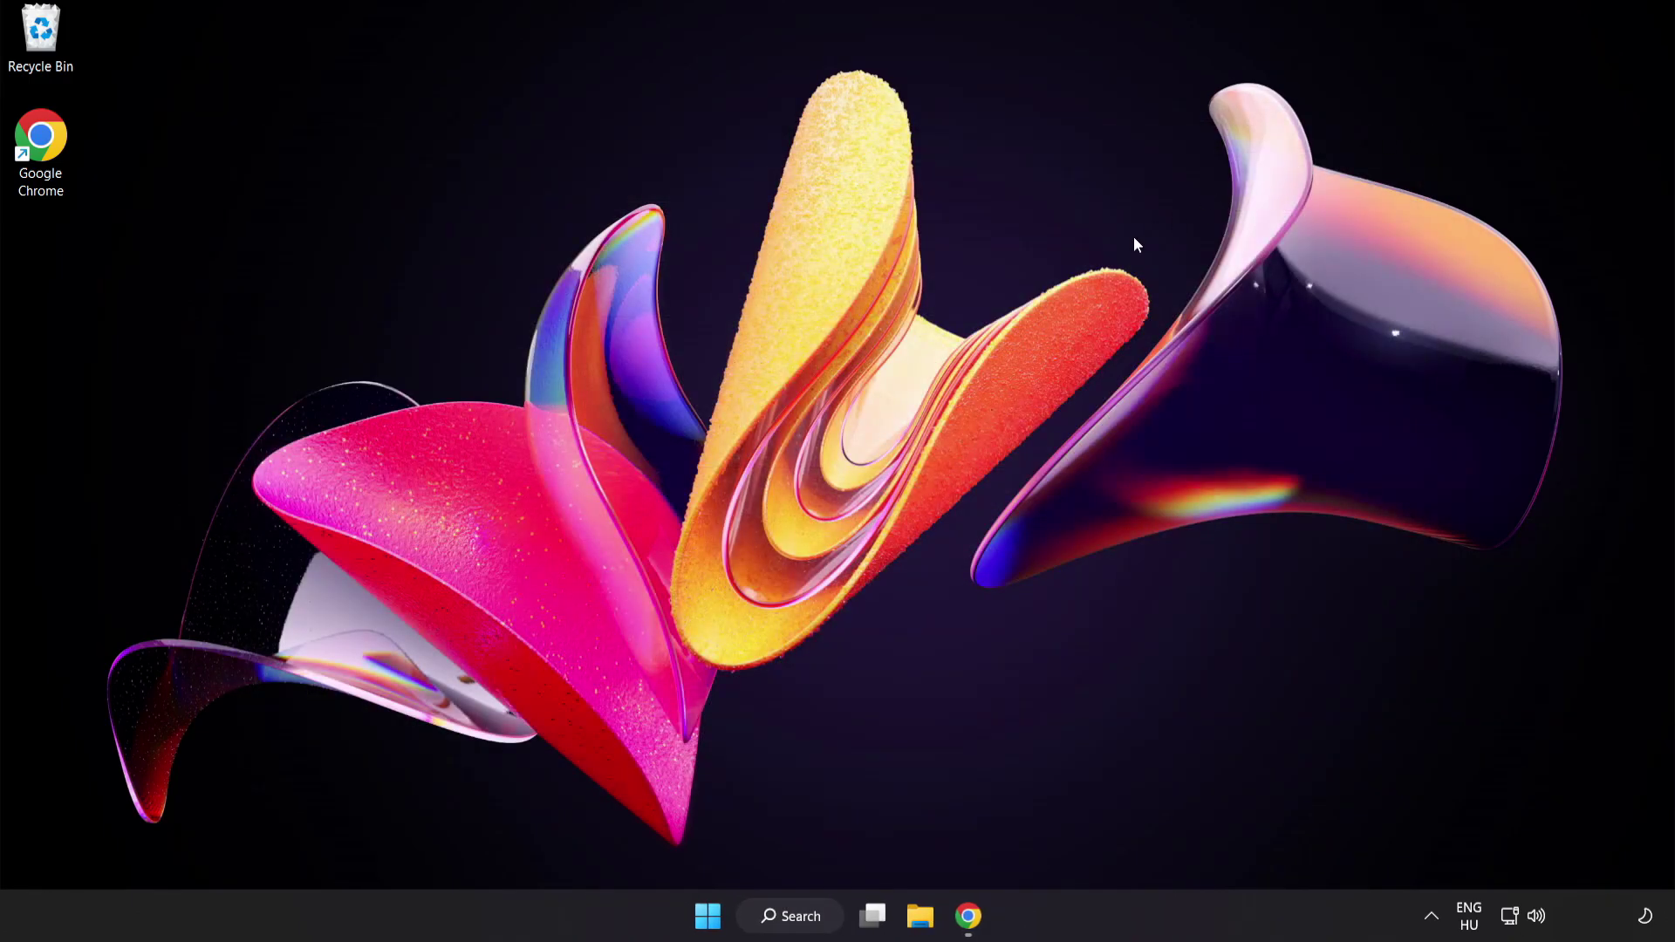
Step: Search Windows for 'device manager'
left_click(810, 913)
type("device manager")
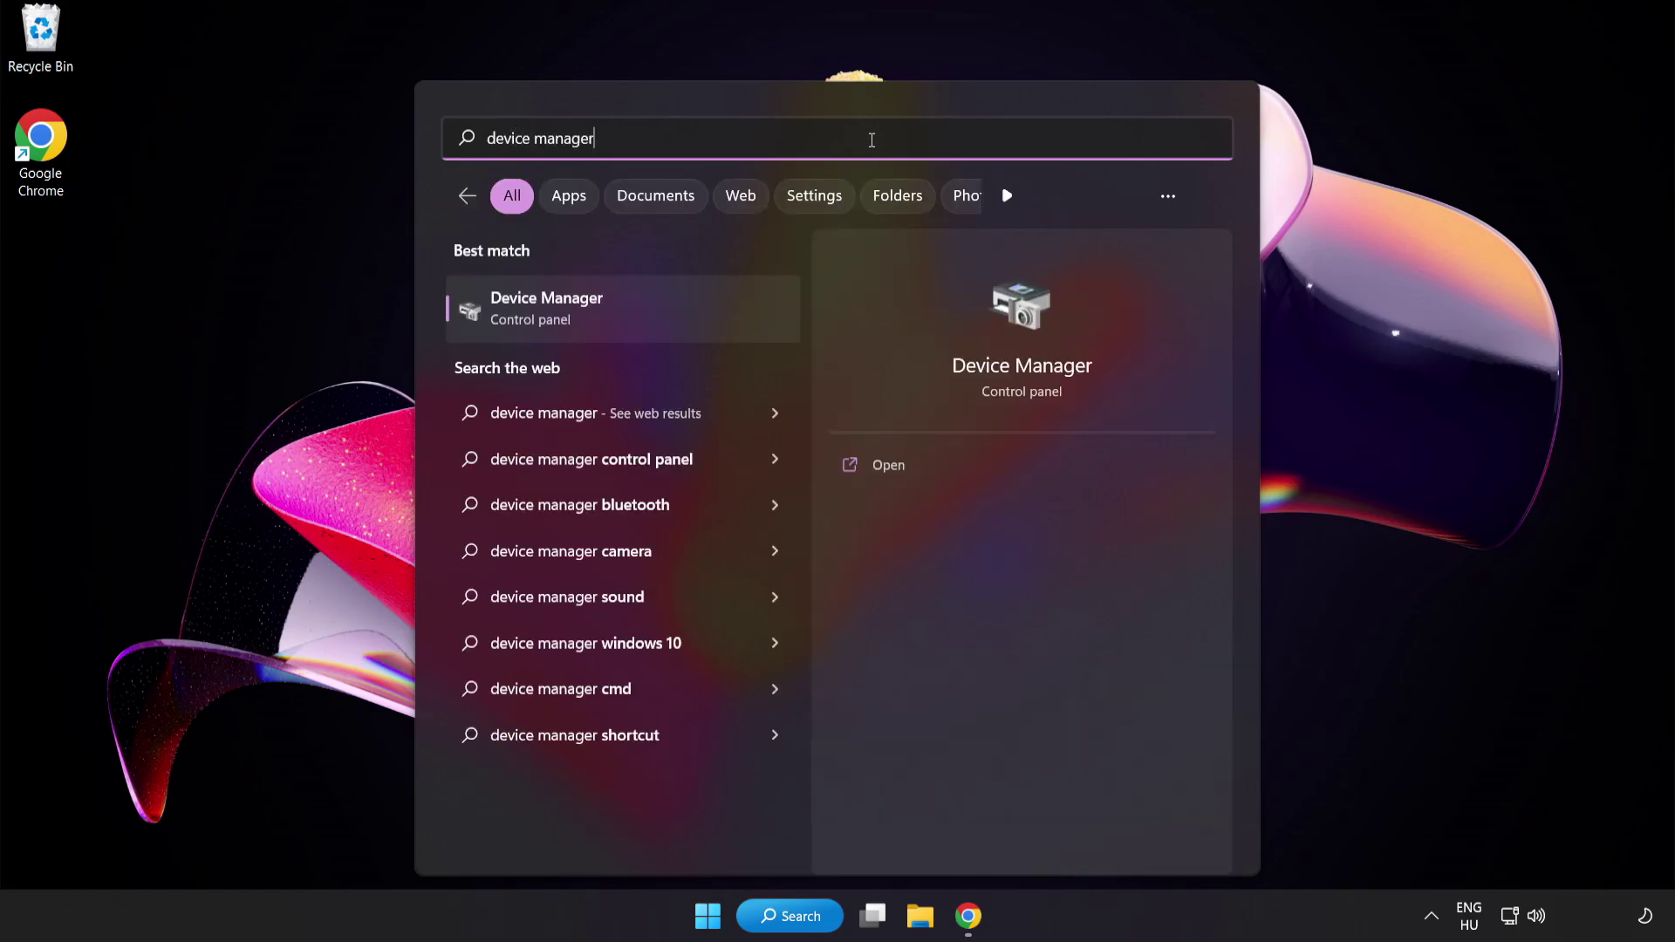
Step: Launch Device Manager, expand Display adapters and show the VMware SVGA 3D adapter's actions
left_click(686, 316)
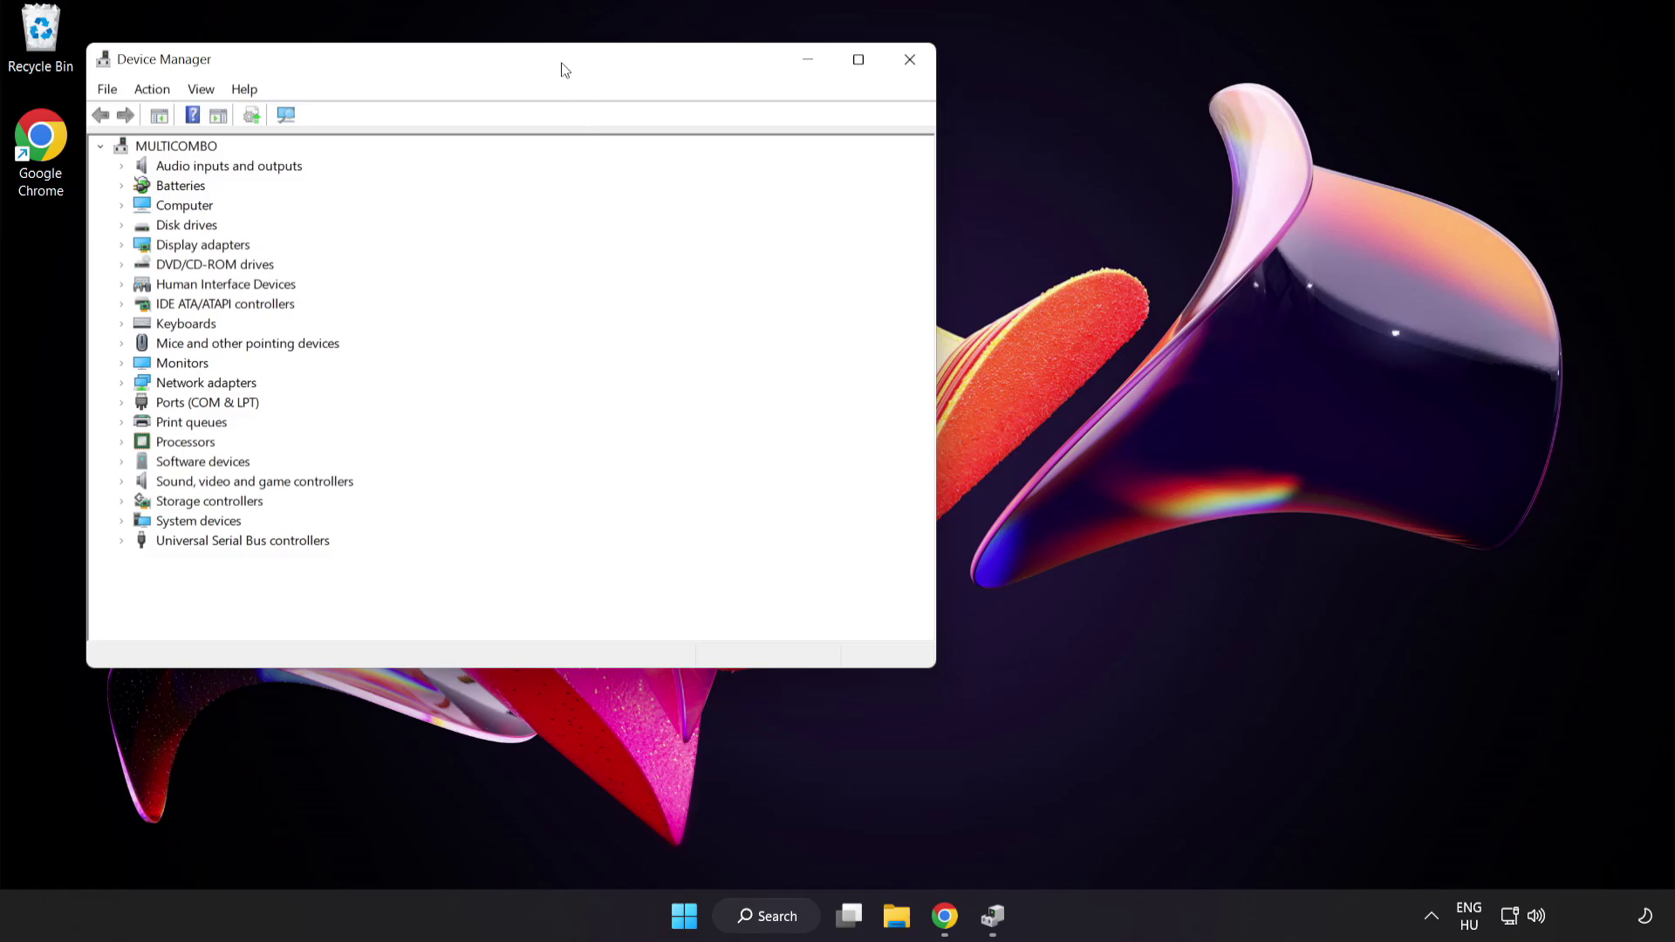
left_click_drag(565, 63, 851, 171)
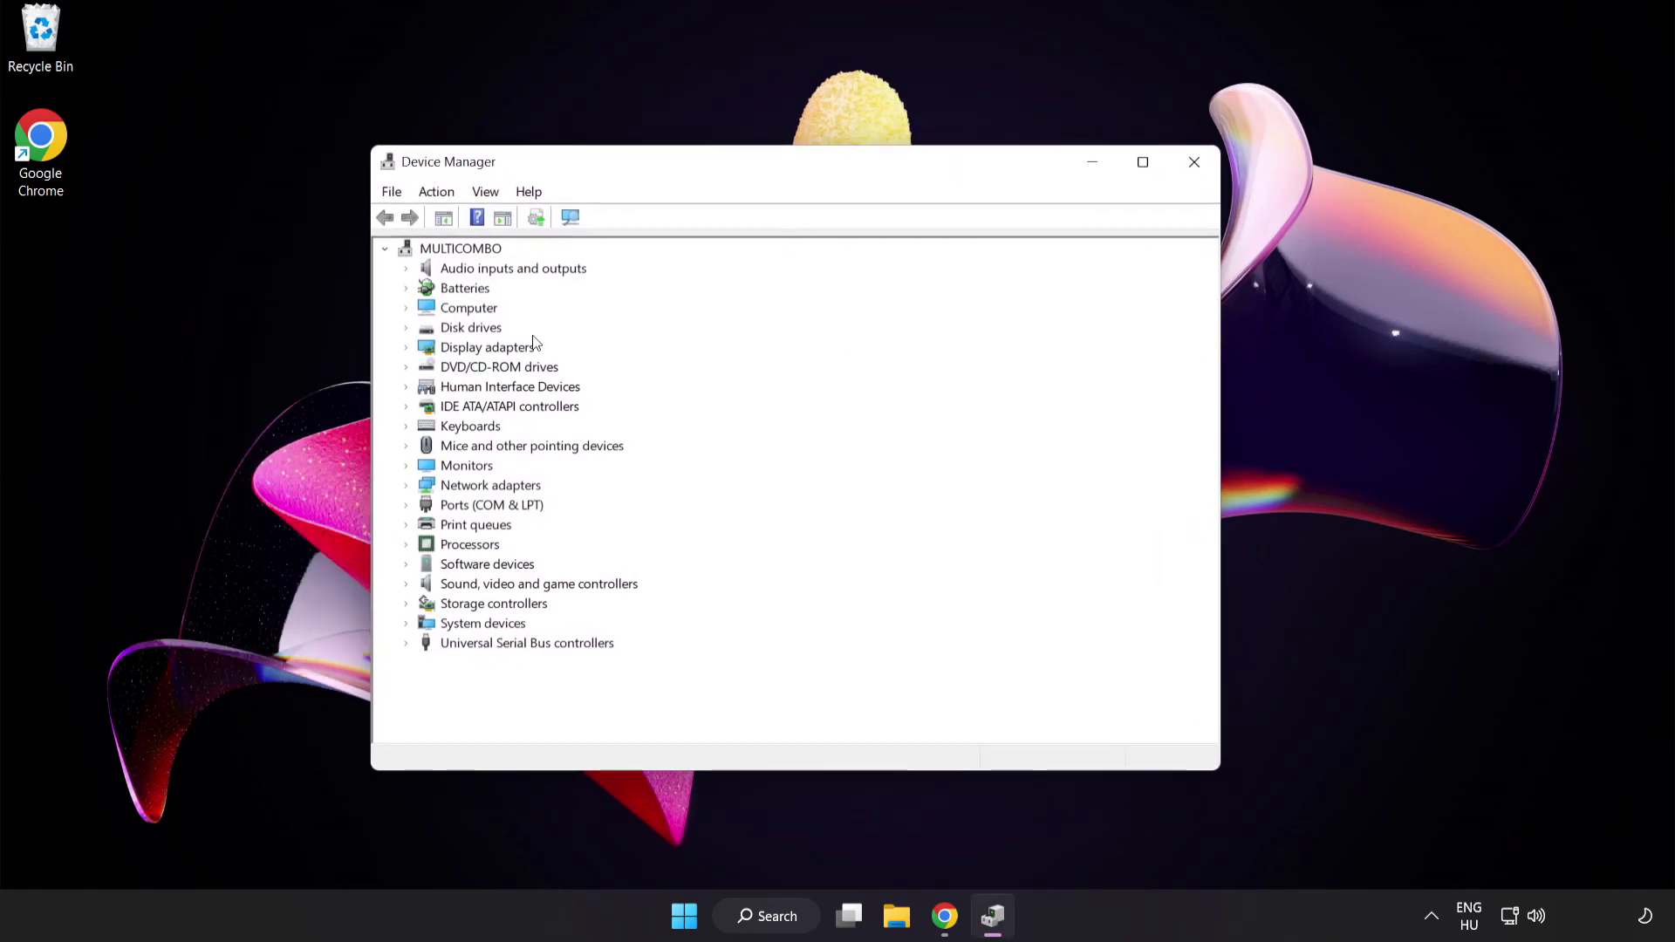
left_click(429, 353)
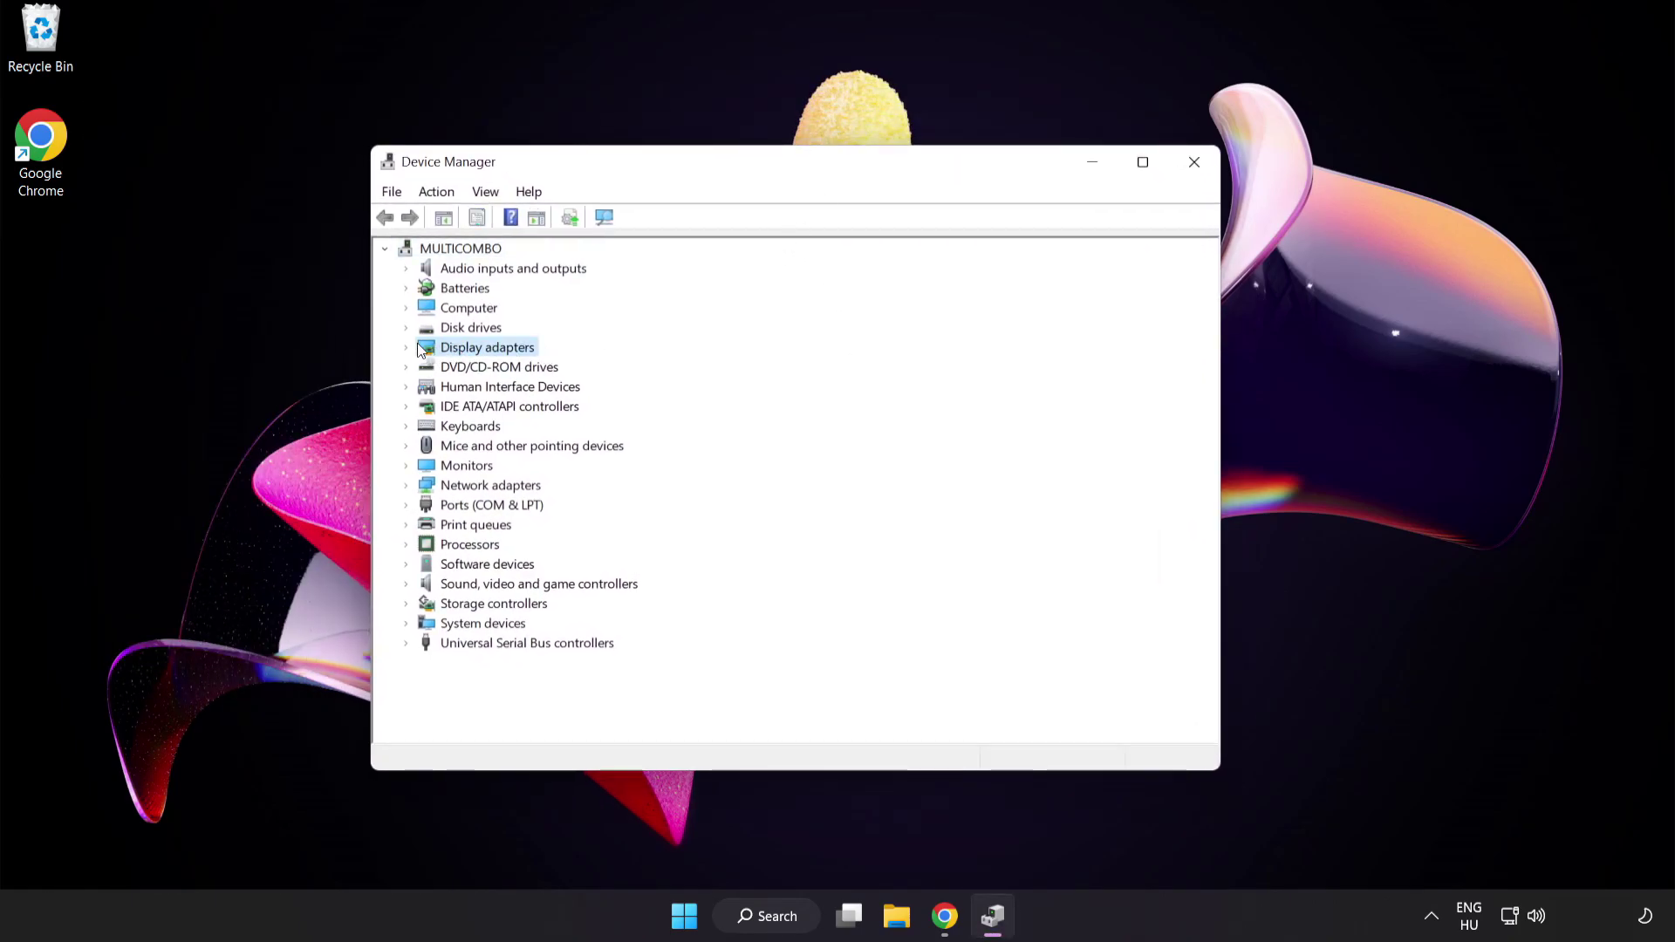
left_click(406, 349)
left_click(477, 368)
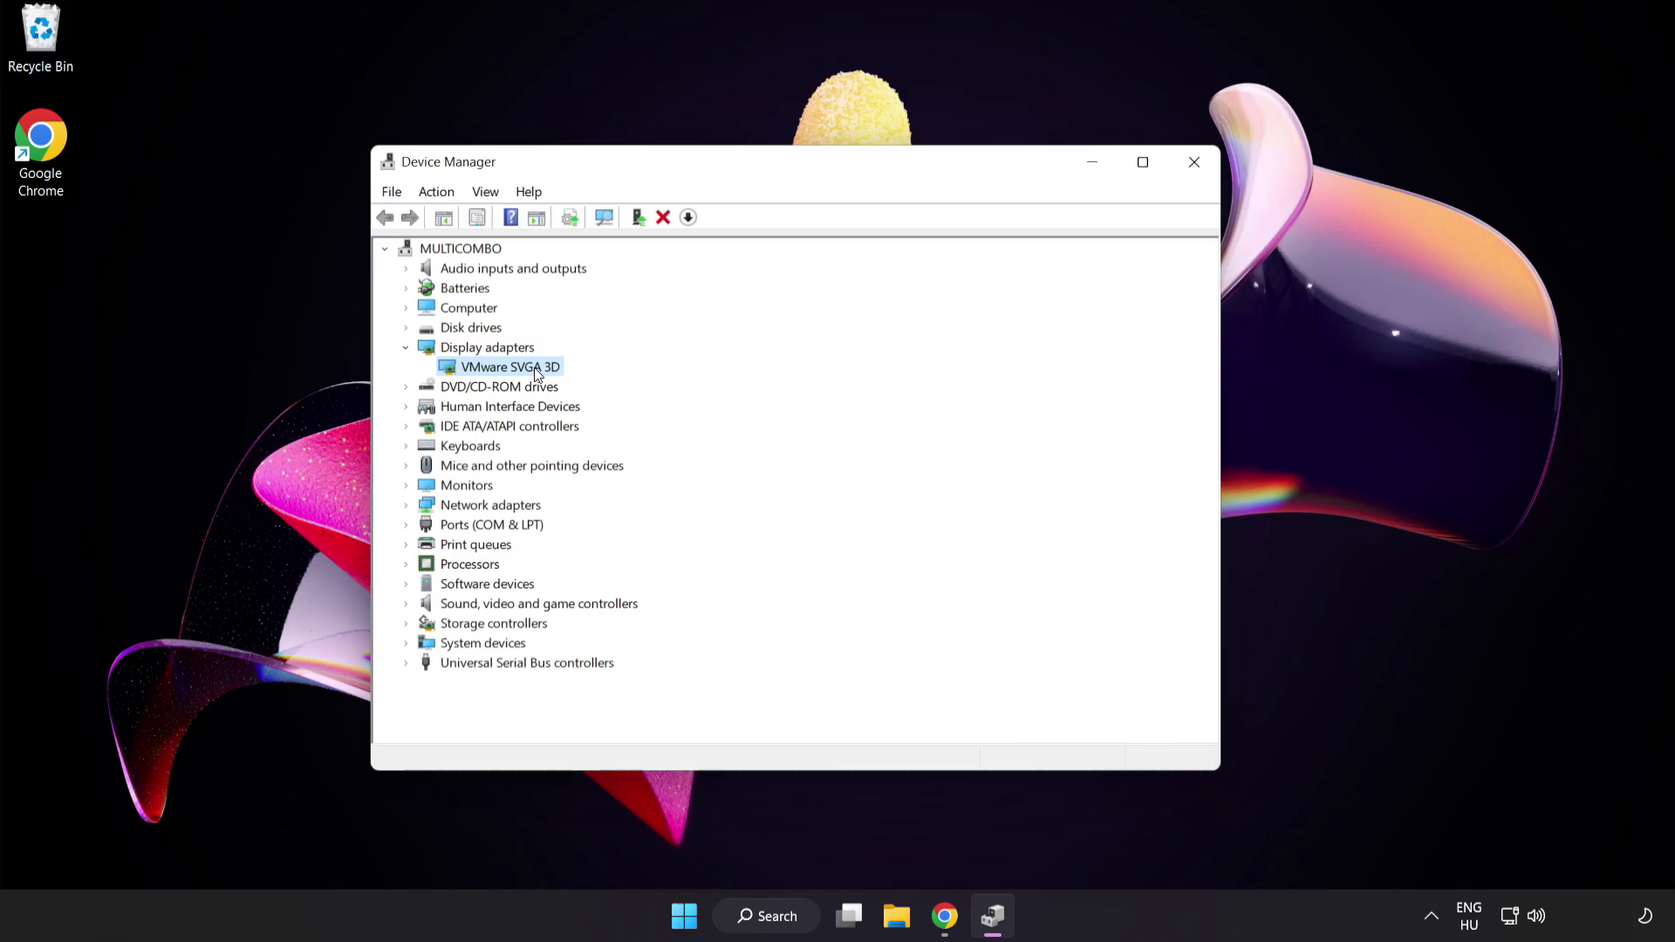
right_click(534, 368)
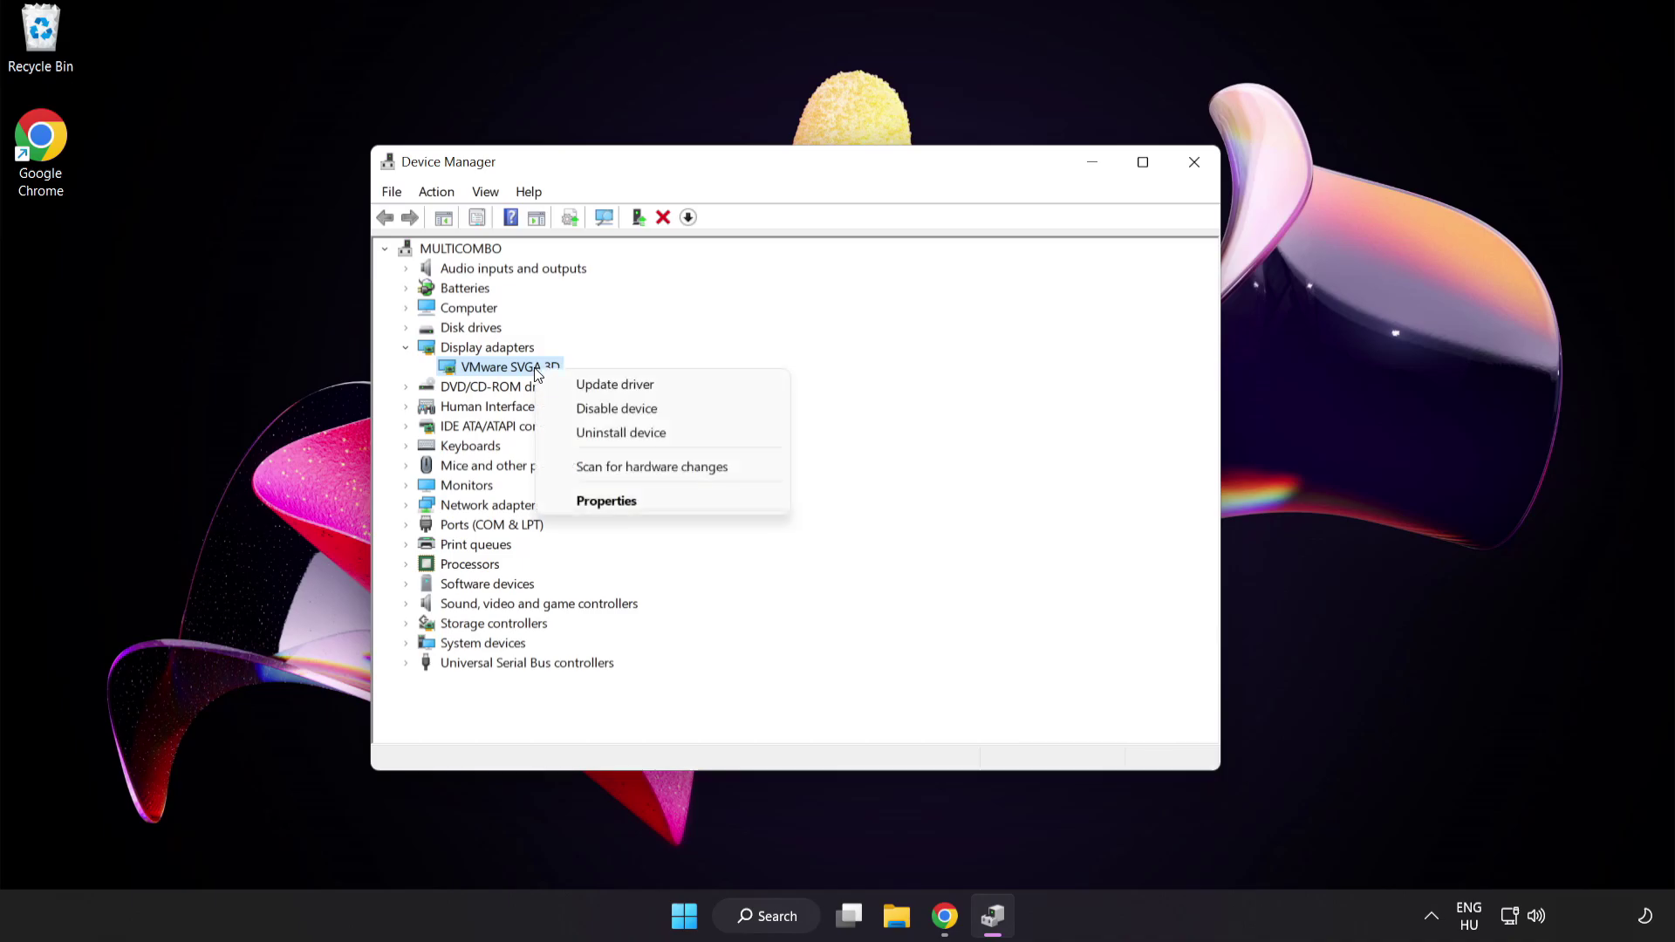
Step: Run an automatic driver search for VMware SVGA 3D, confirming the best driver is installed
left_click(659, 386)
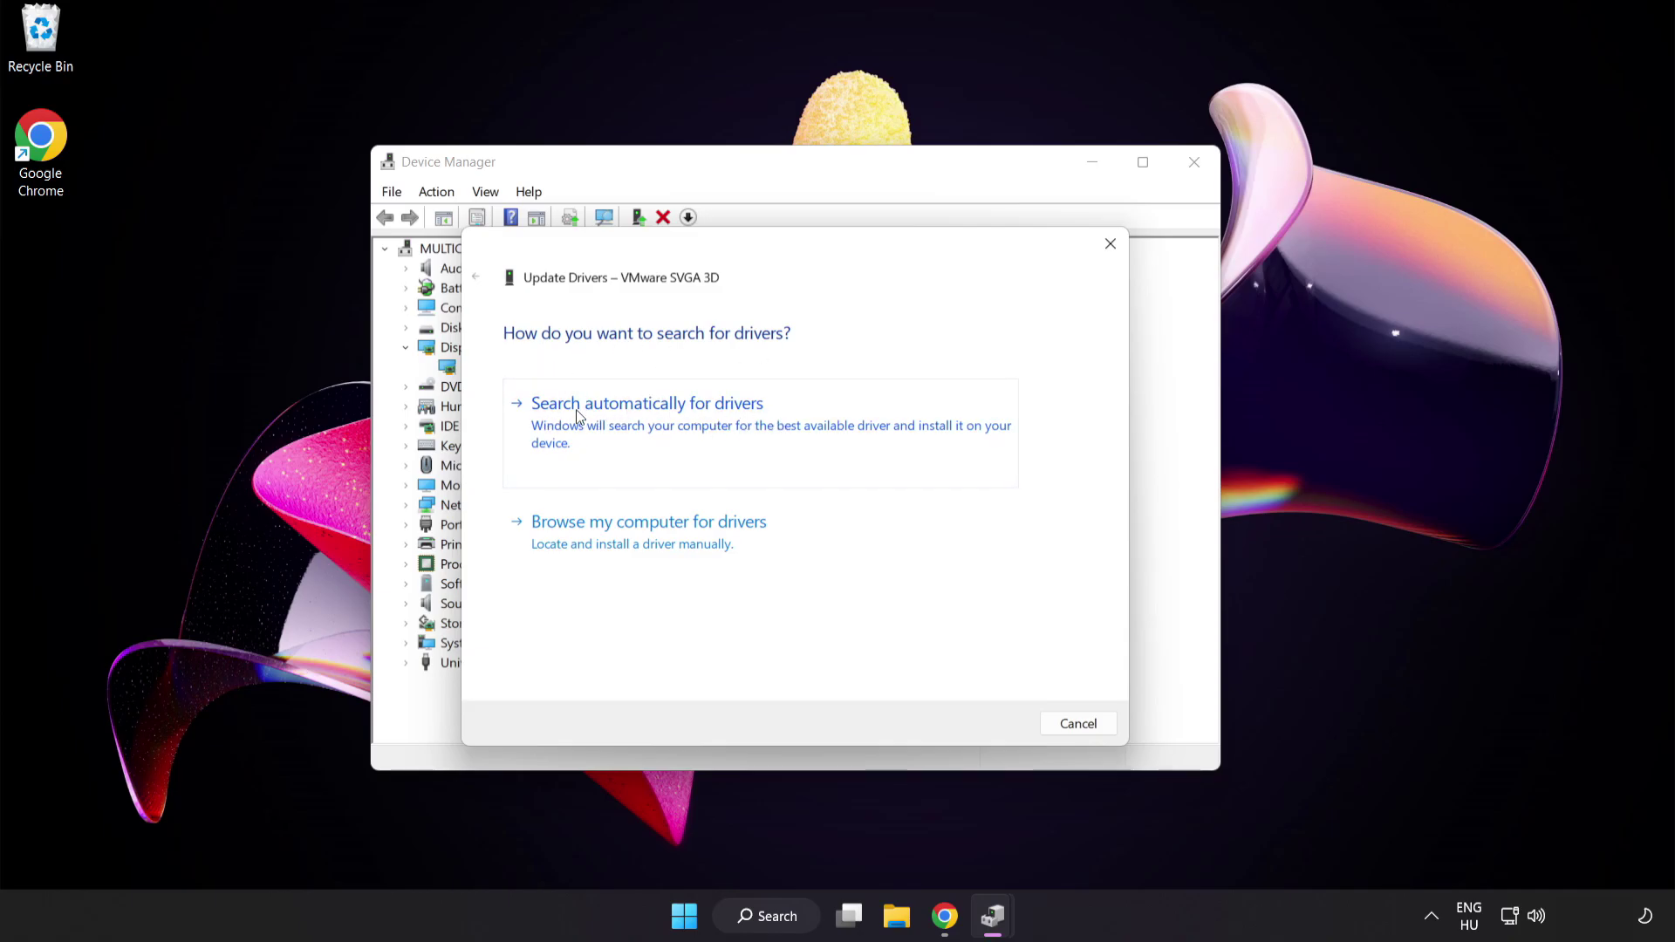
left_click(691, 424)
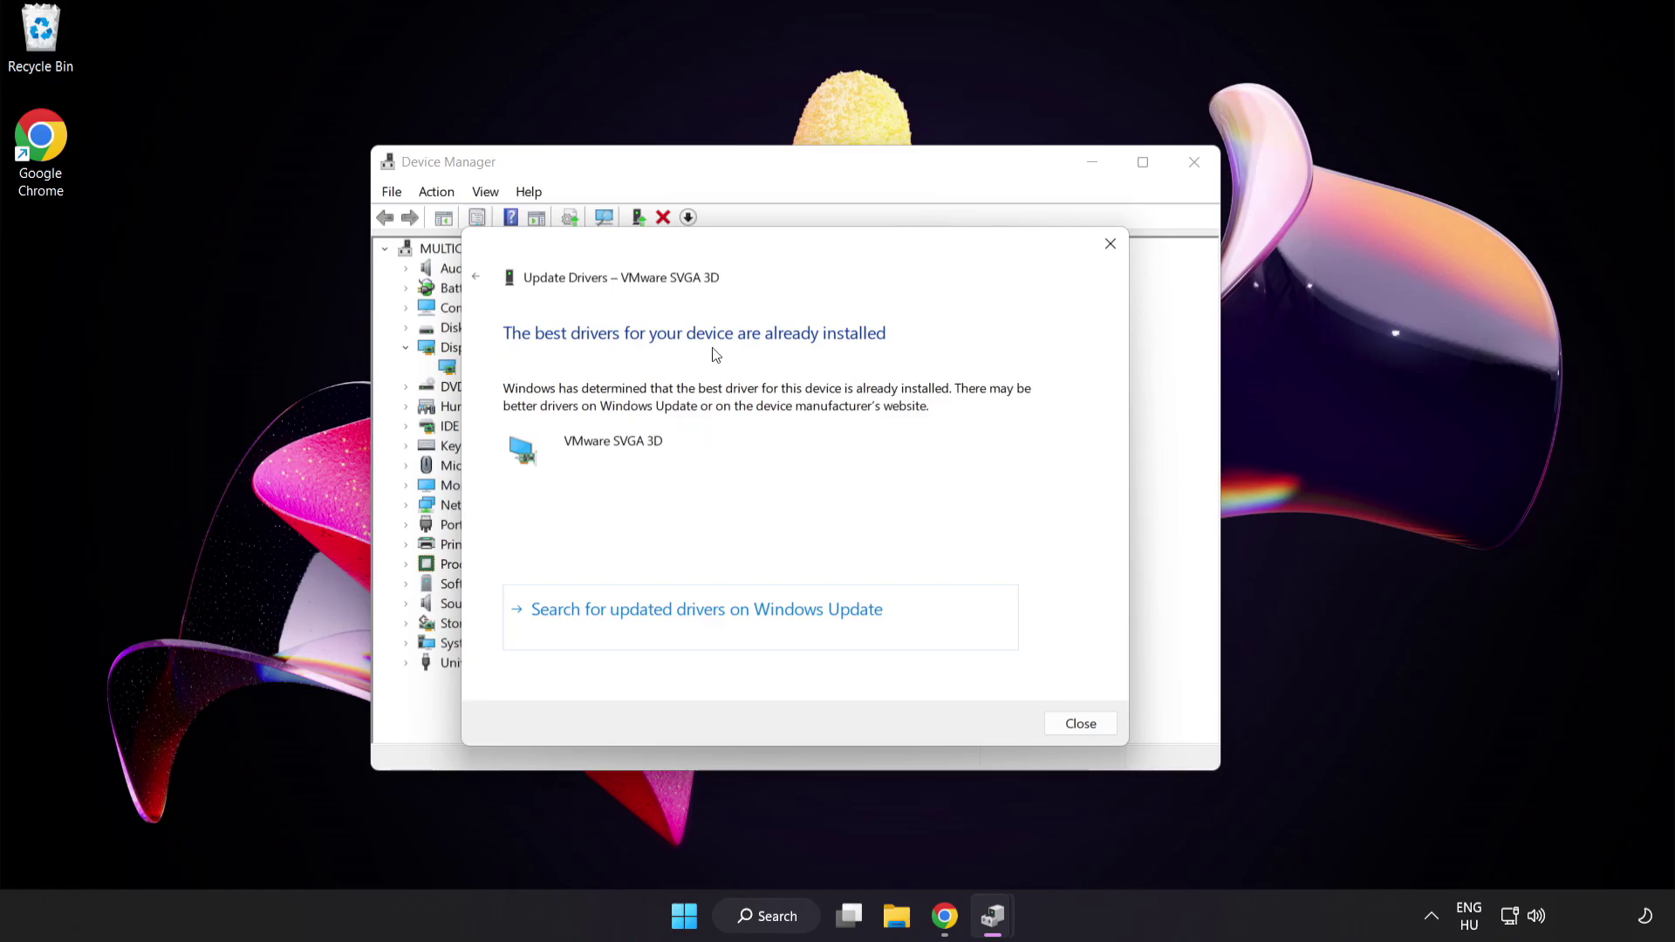
left_click(1079, 725)
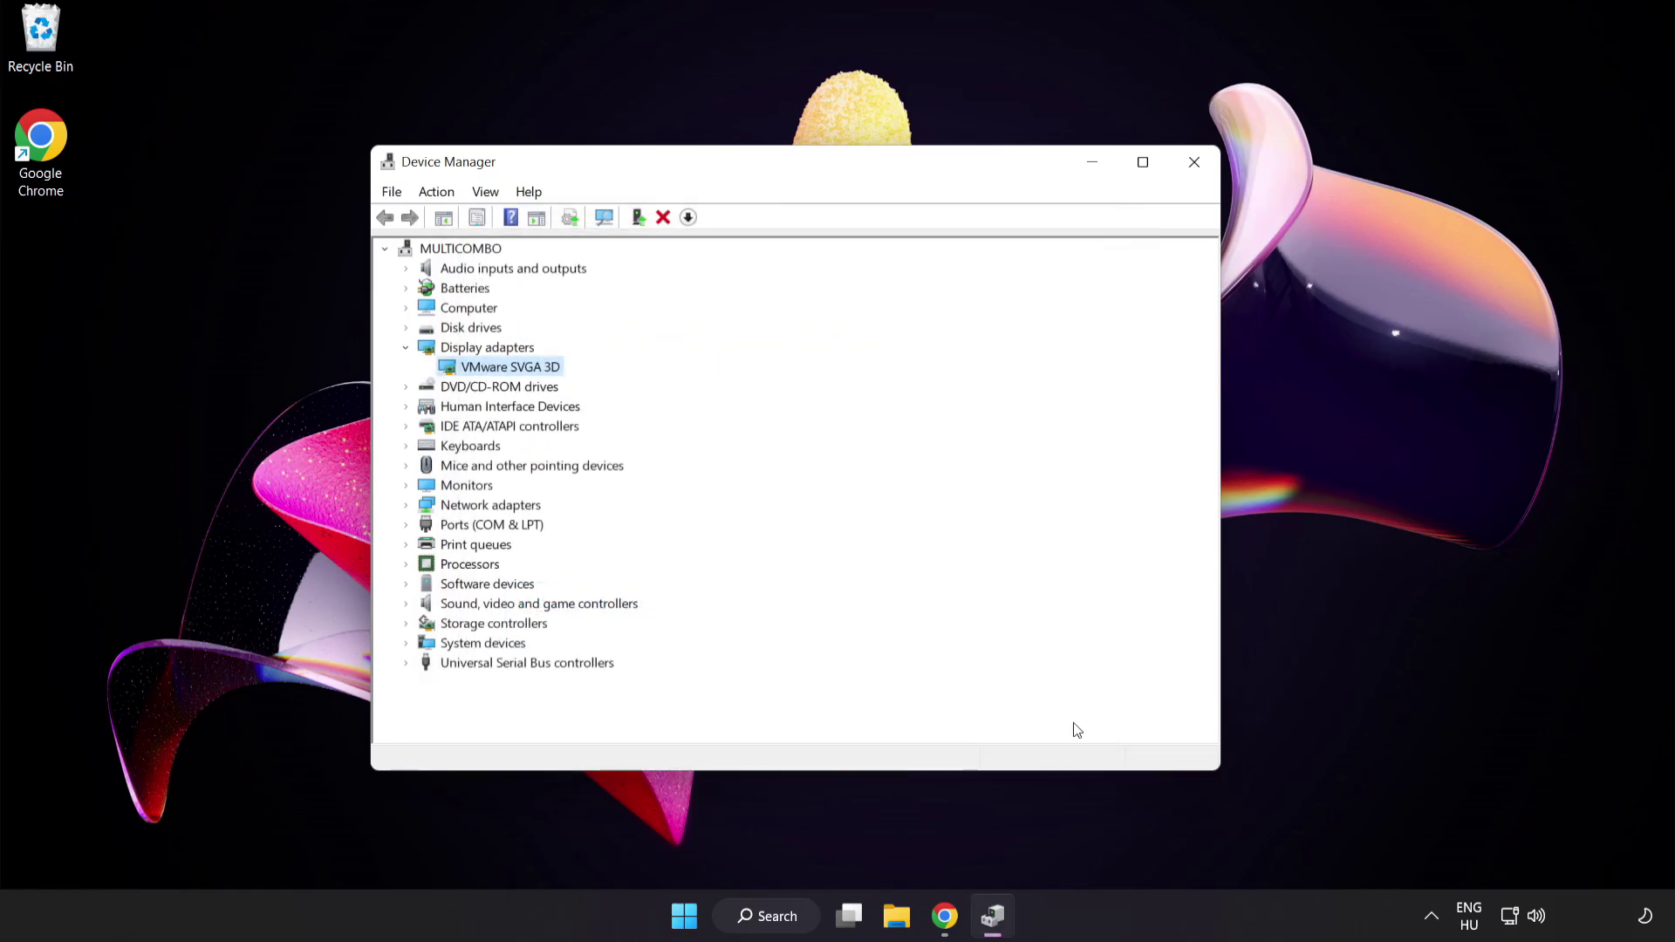
Step: Close Device Manager and search Windows for 'game mode settings'
left_click(1187, 173)
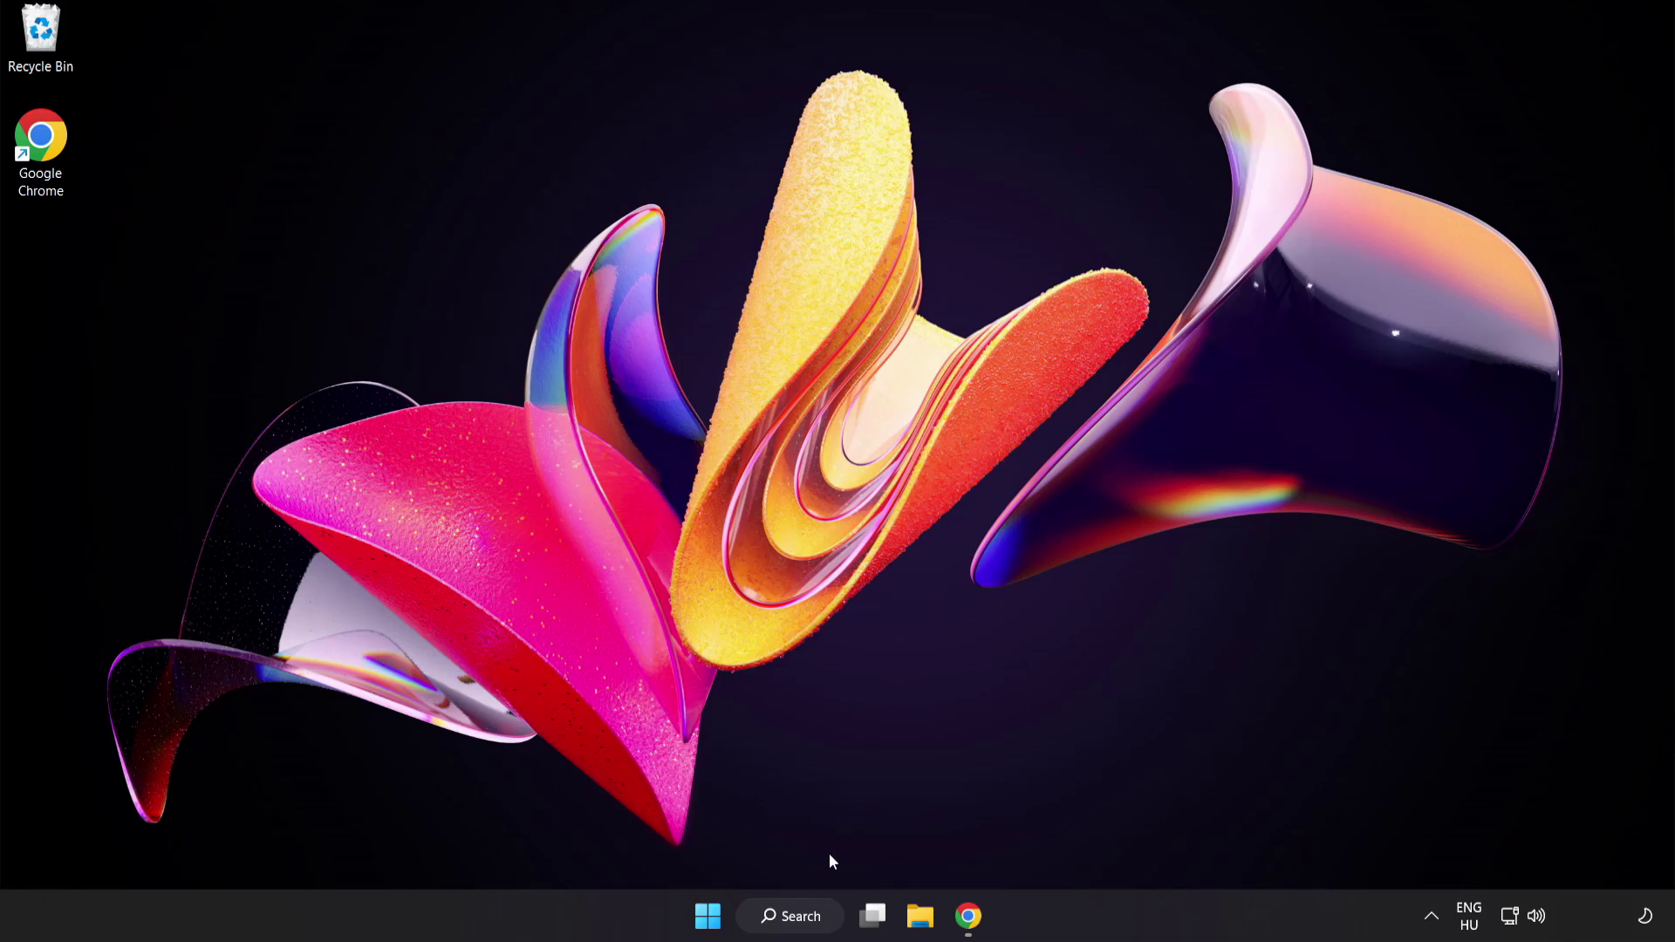
left_click(810, 927)
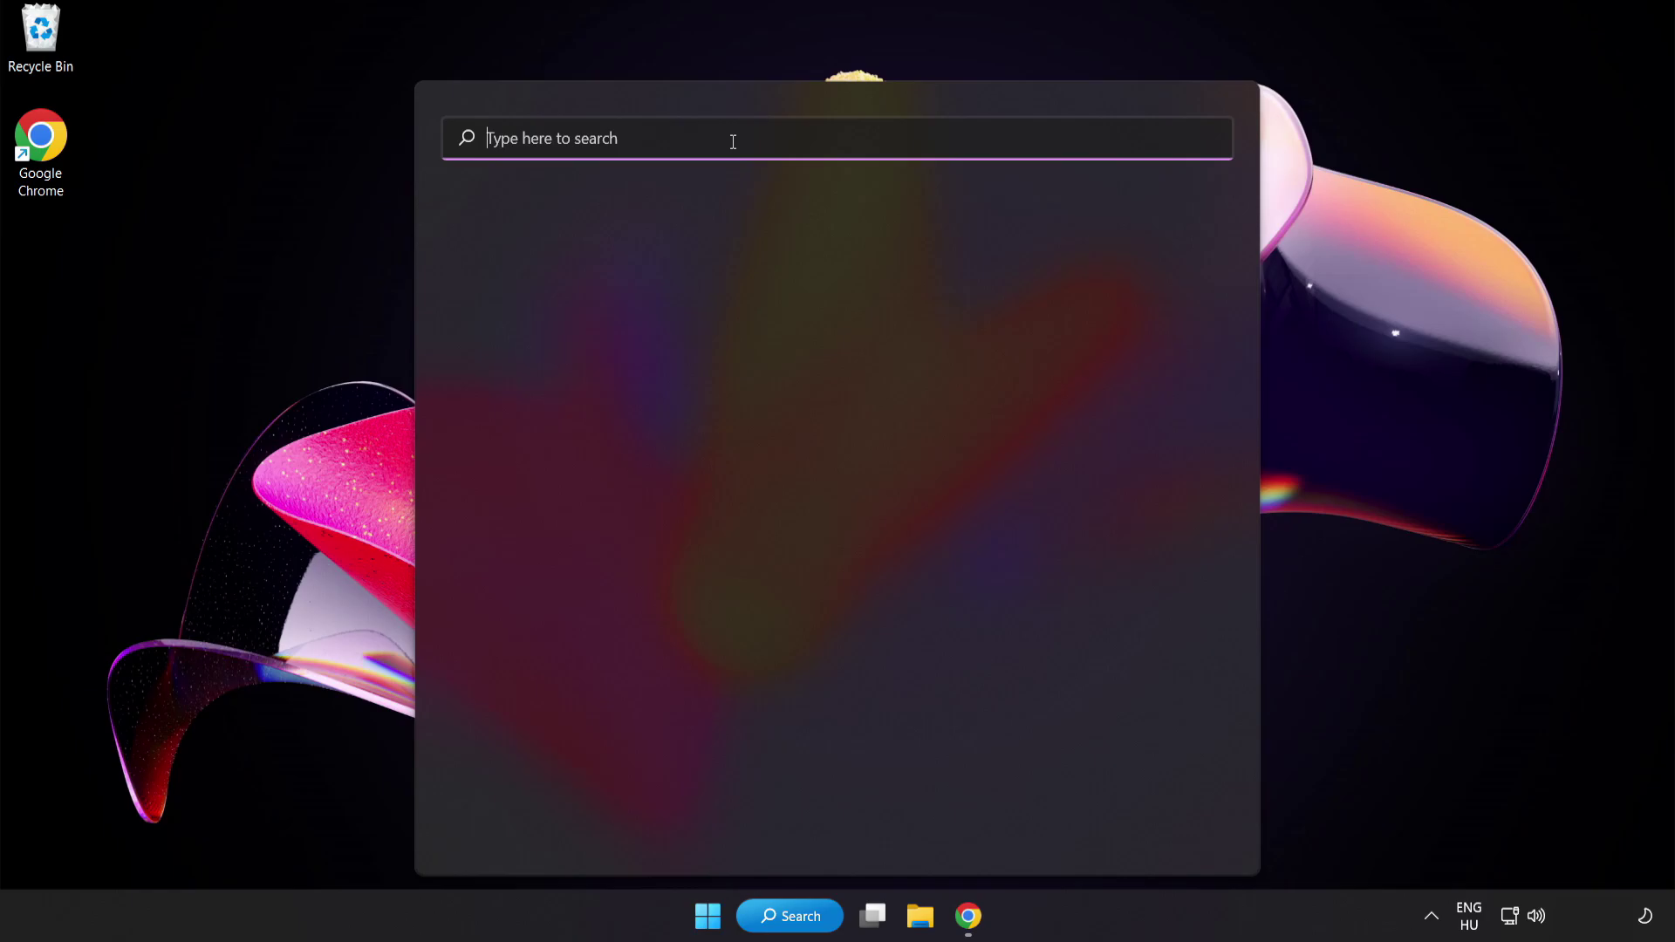
type("game mode settings")
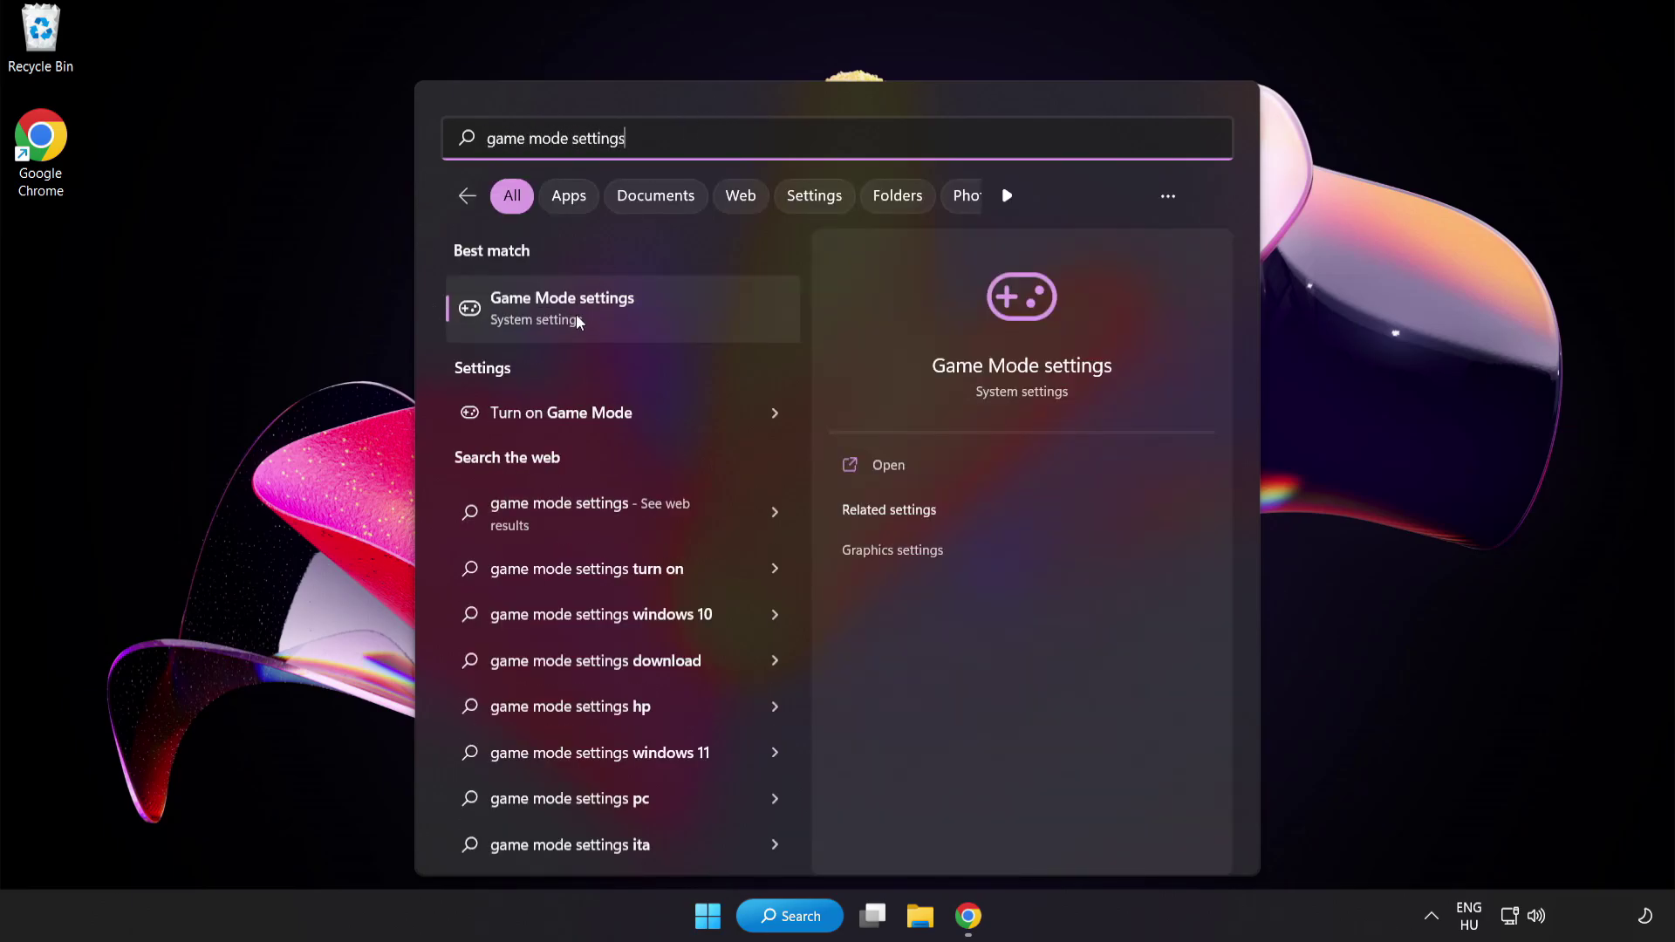
Step: Turn Off opening Xbox Game Bar with the controller button, then close Settings
left_click(611, 316)
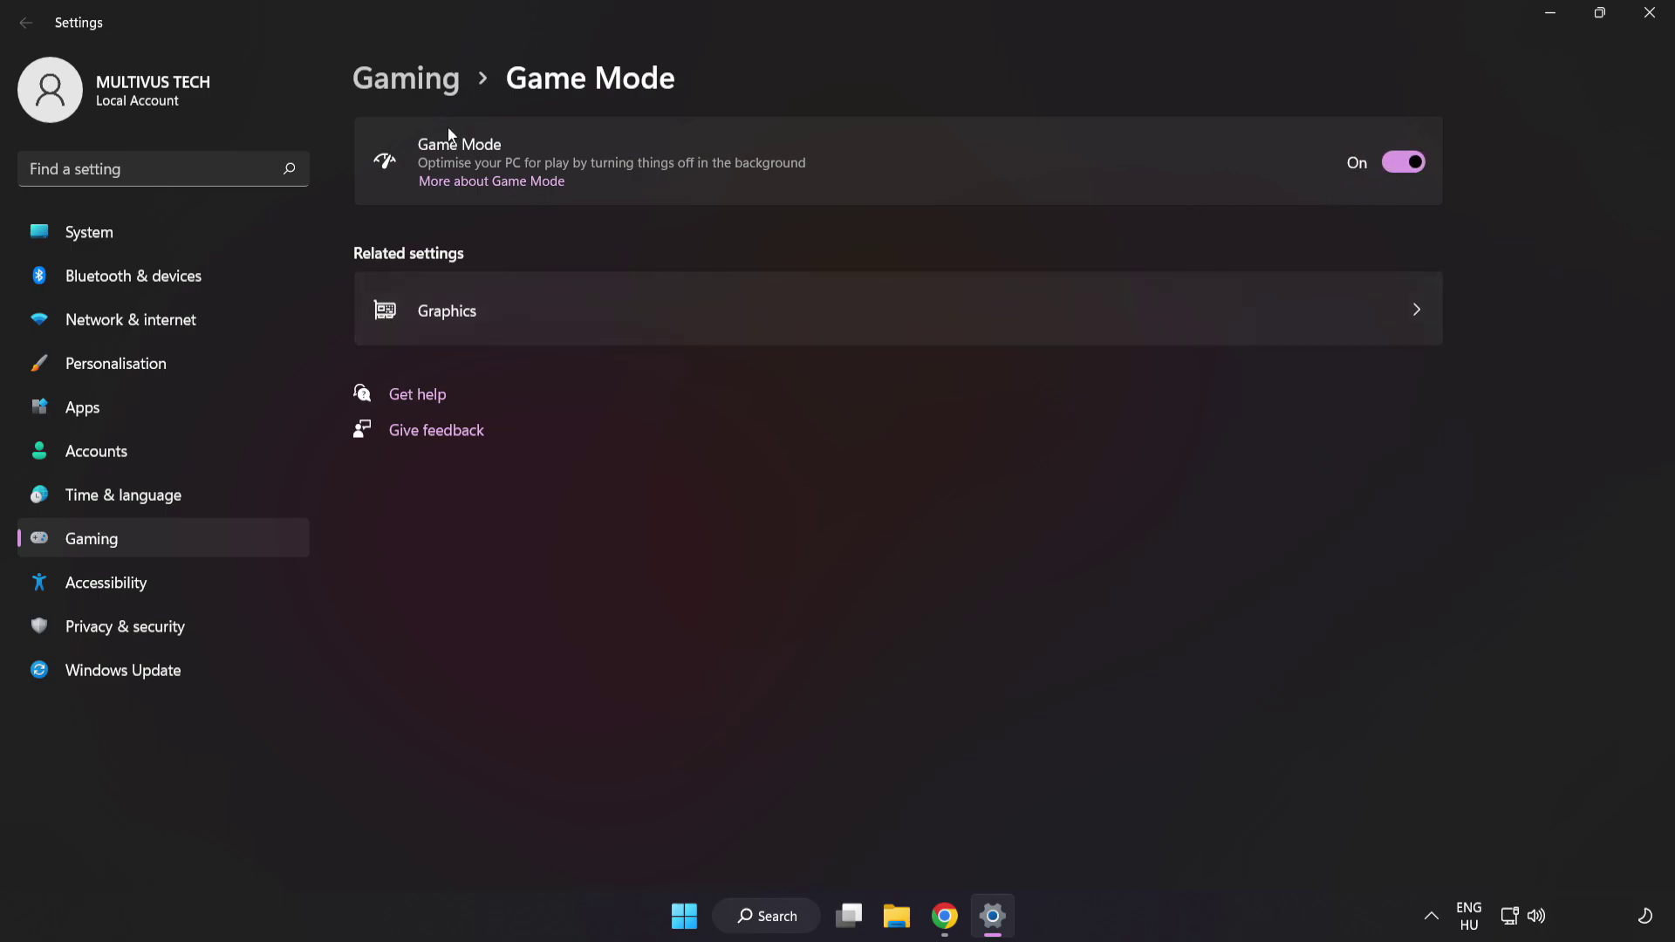
left_click(414, 85)
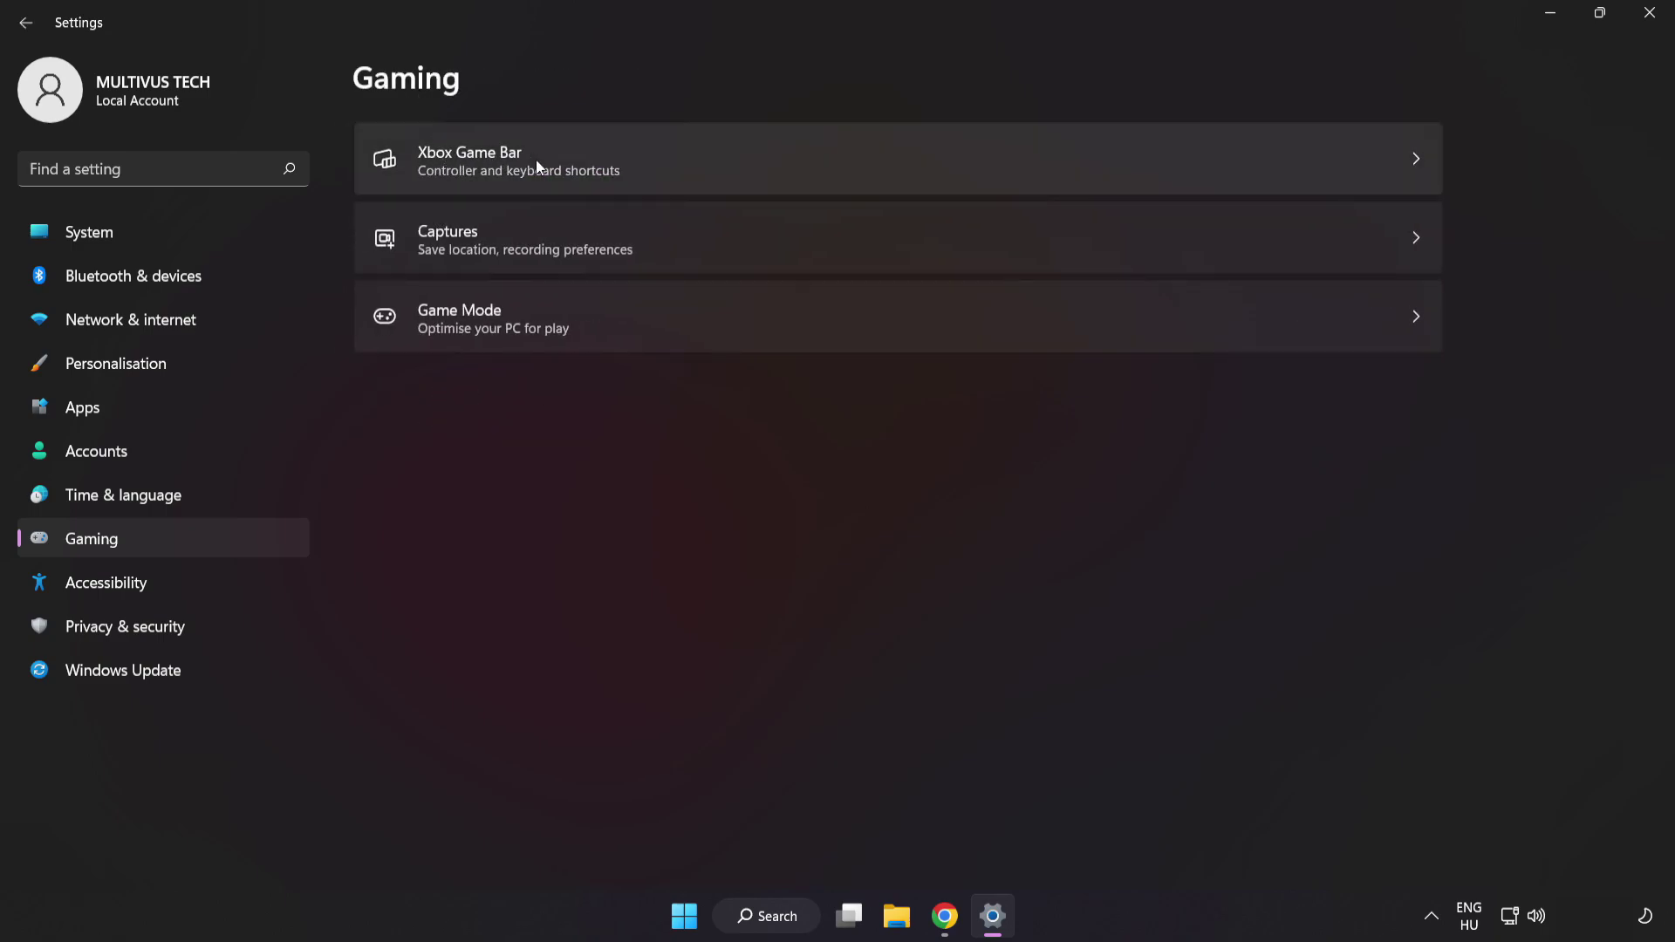
left_click(1209, 155)
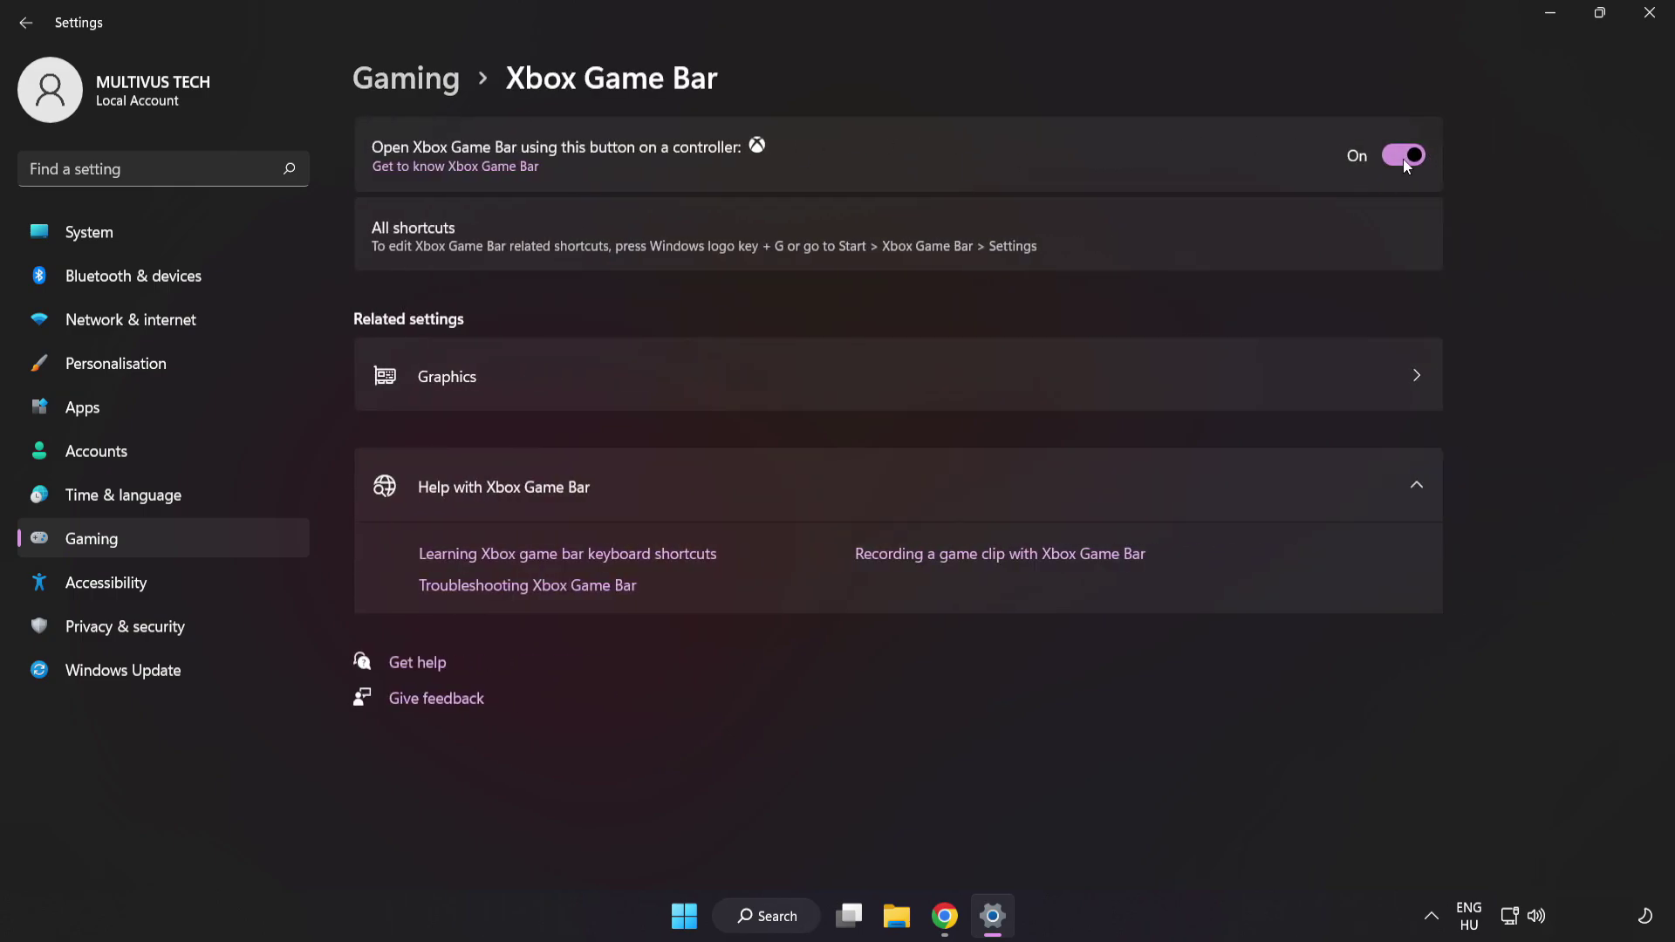
left_click_drag(1405, 157, 1385, 180)
left_click(1652, 14)
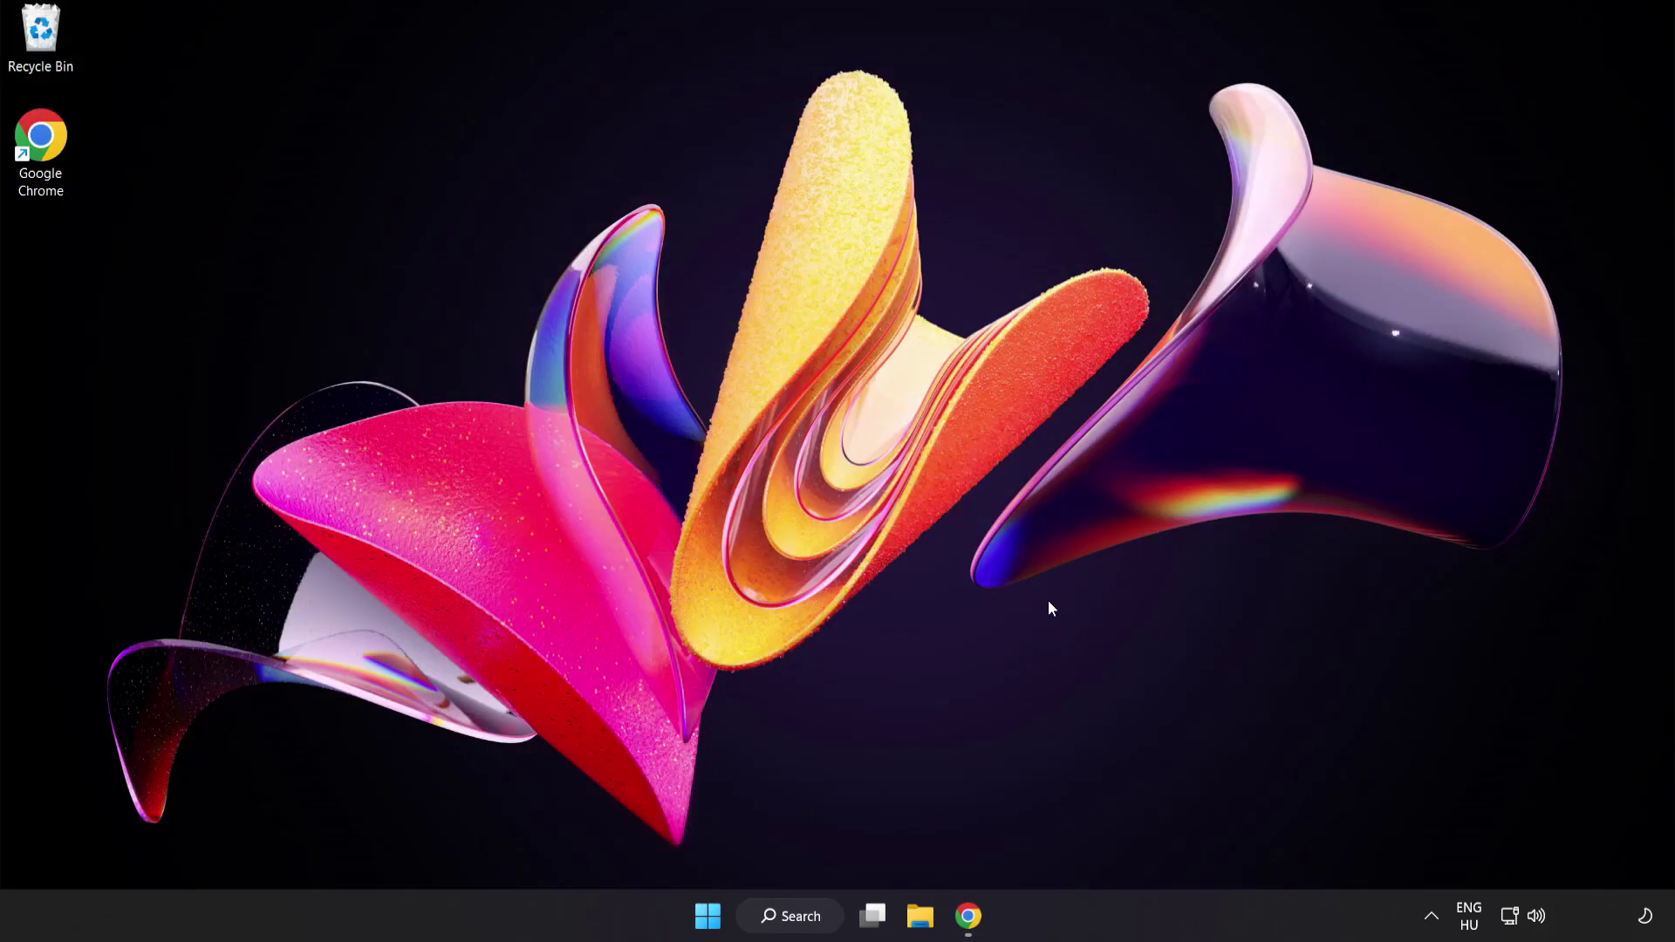
Step: Open Task Manager and end the Google Chrome process group
right_click(705, 924)
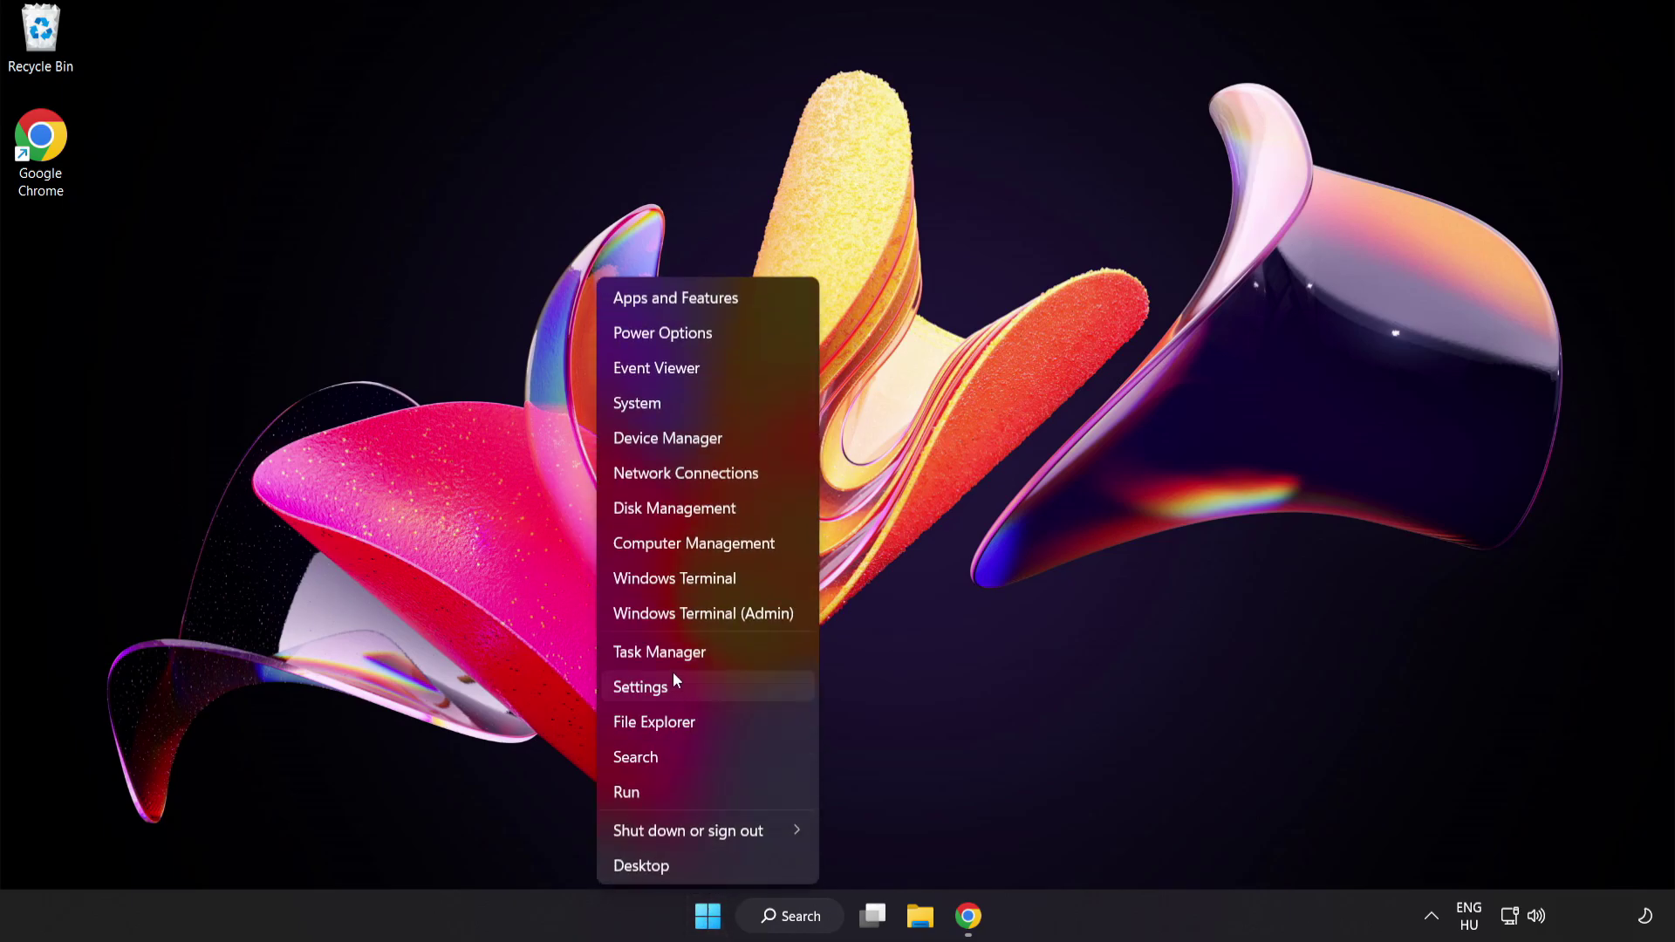
left_click(719, 653)
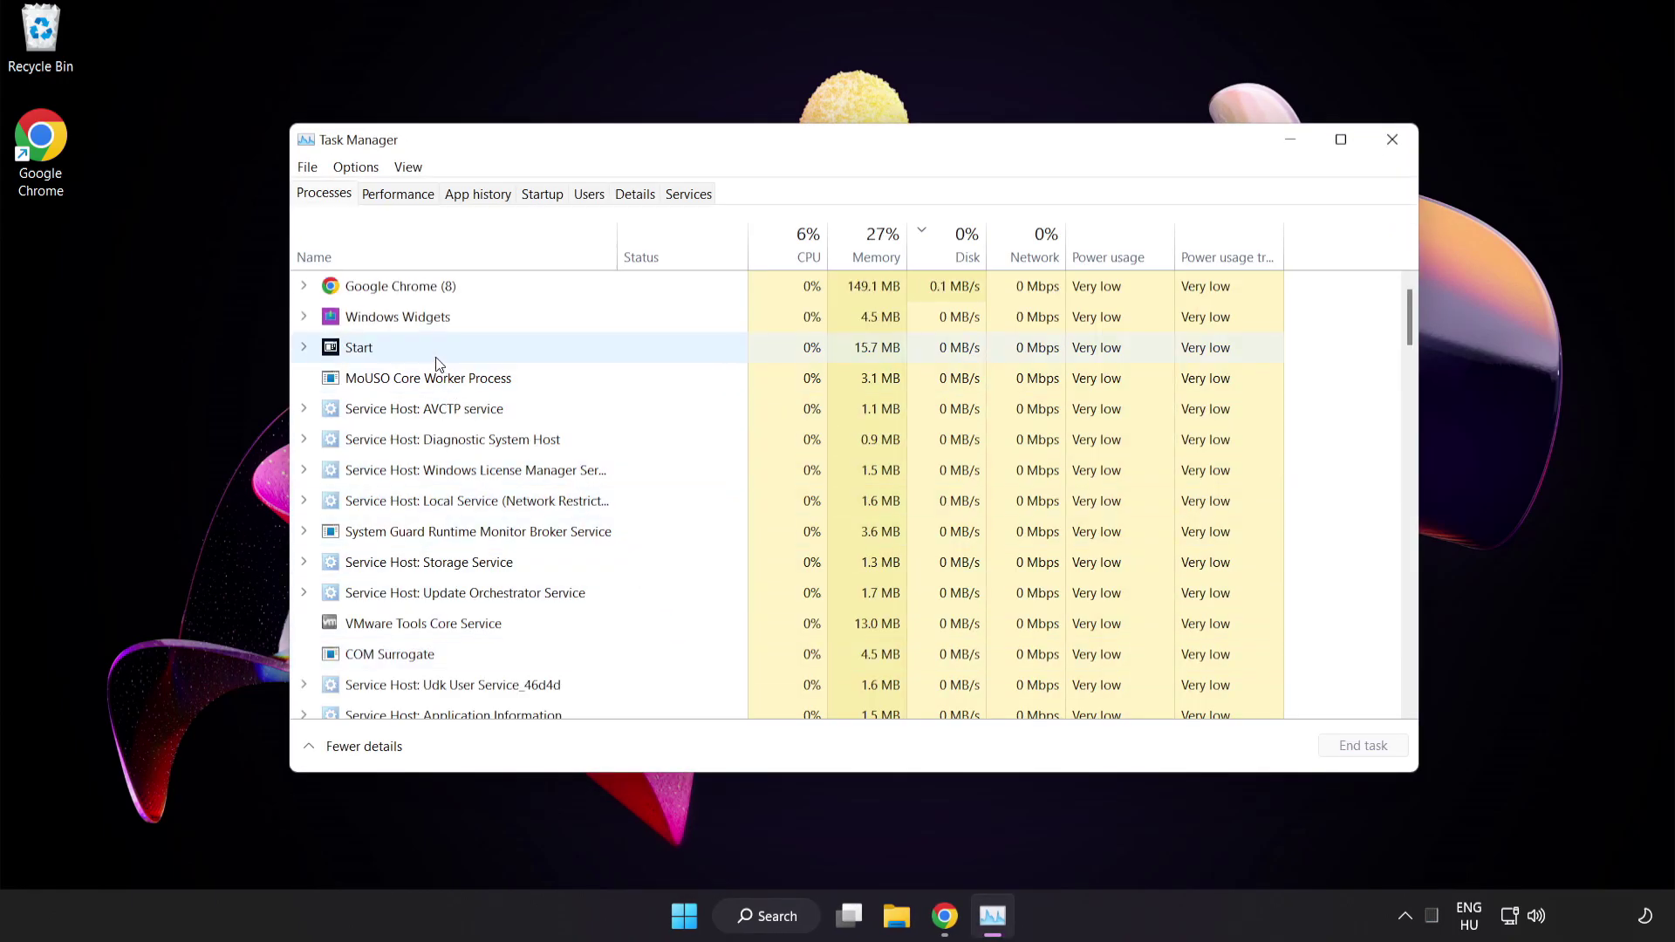
left_click(427, 288)
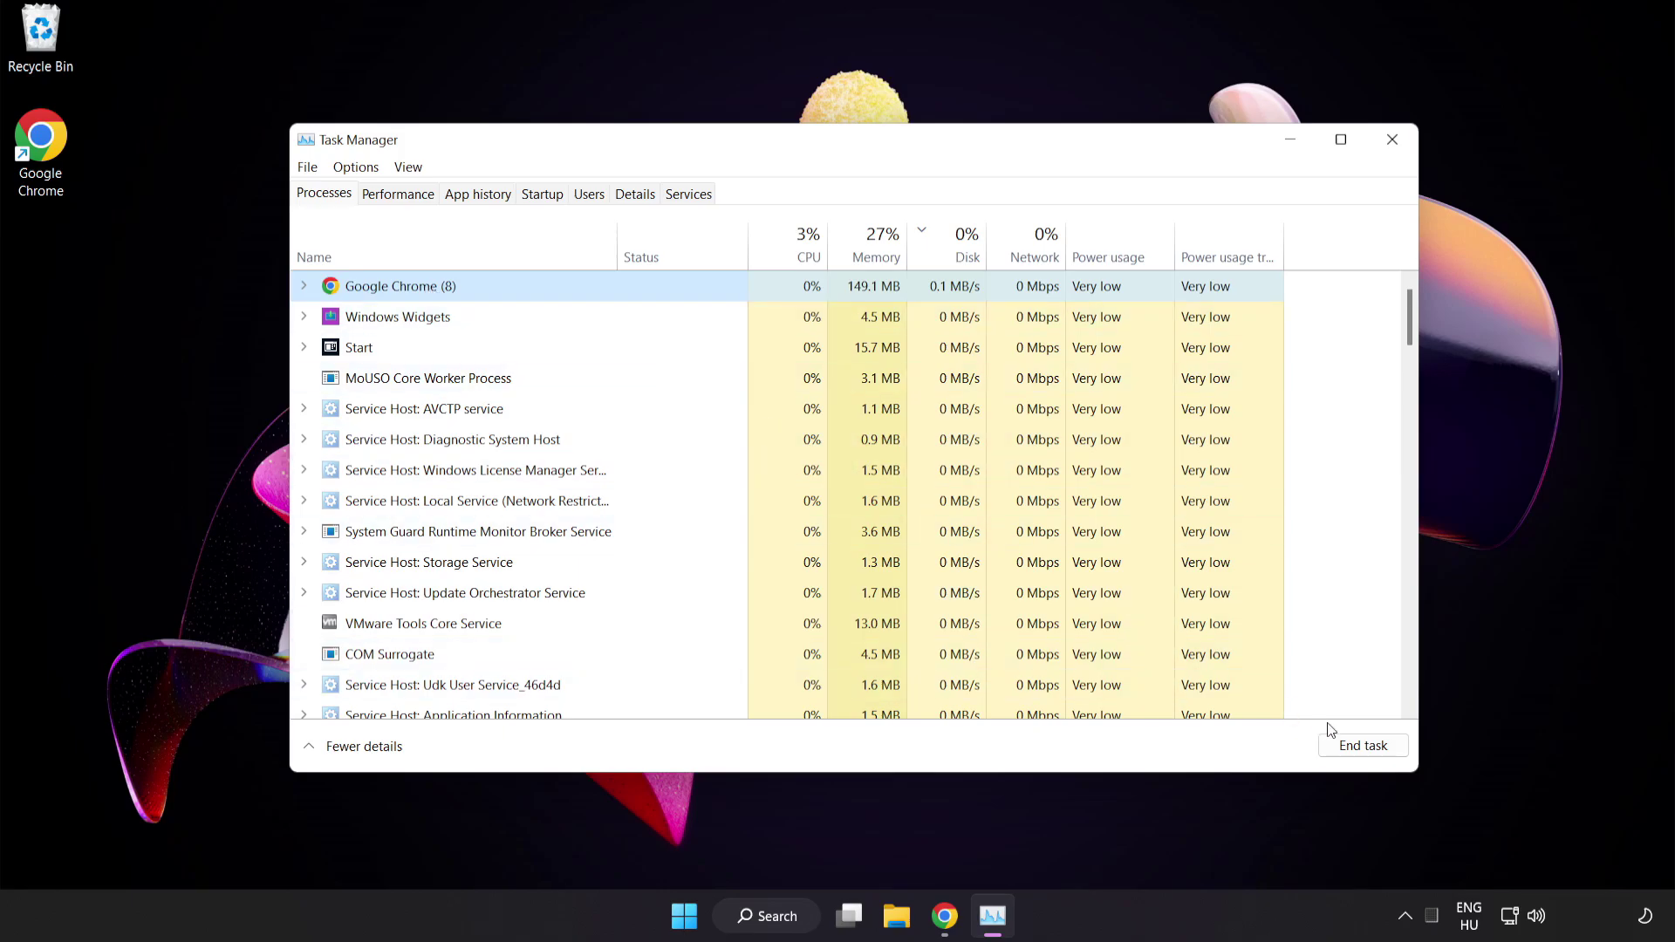
left_click(1355, 747)
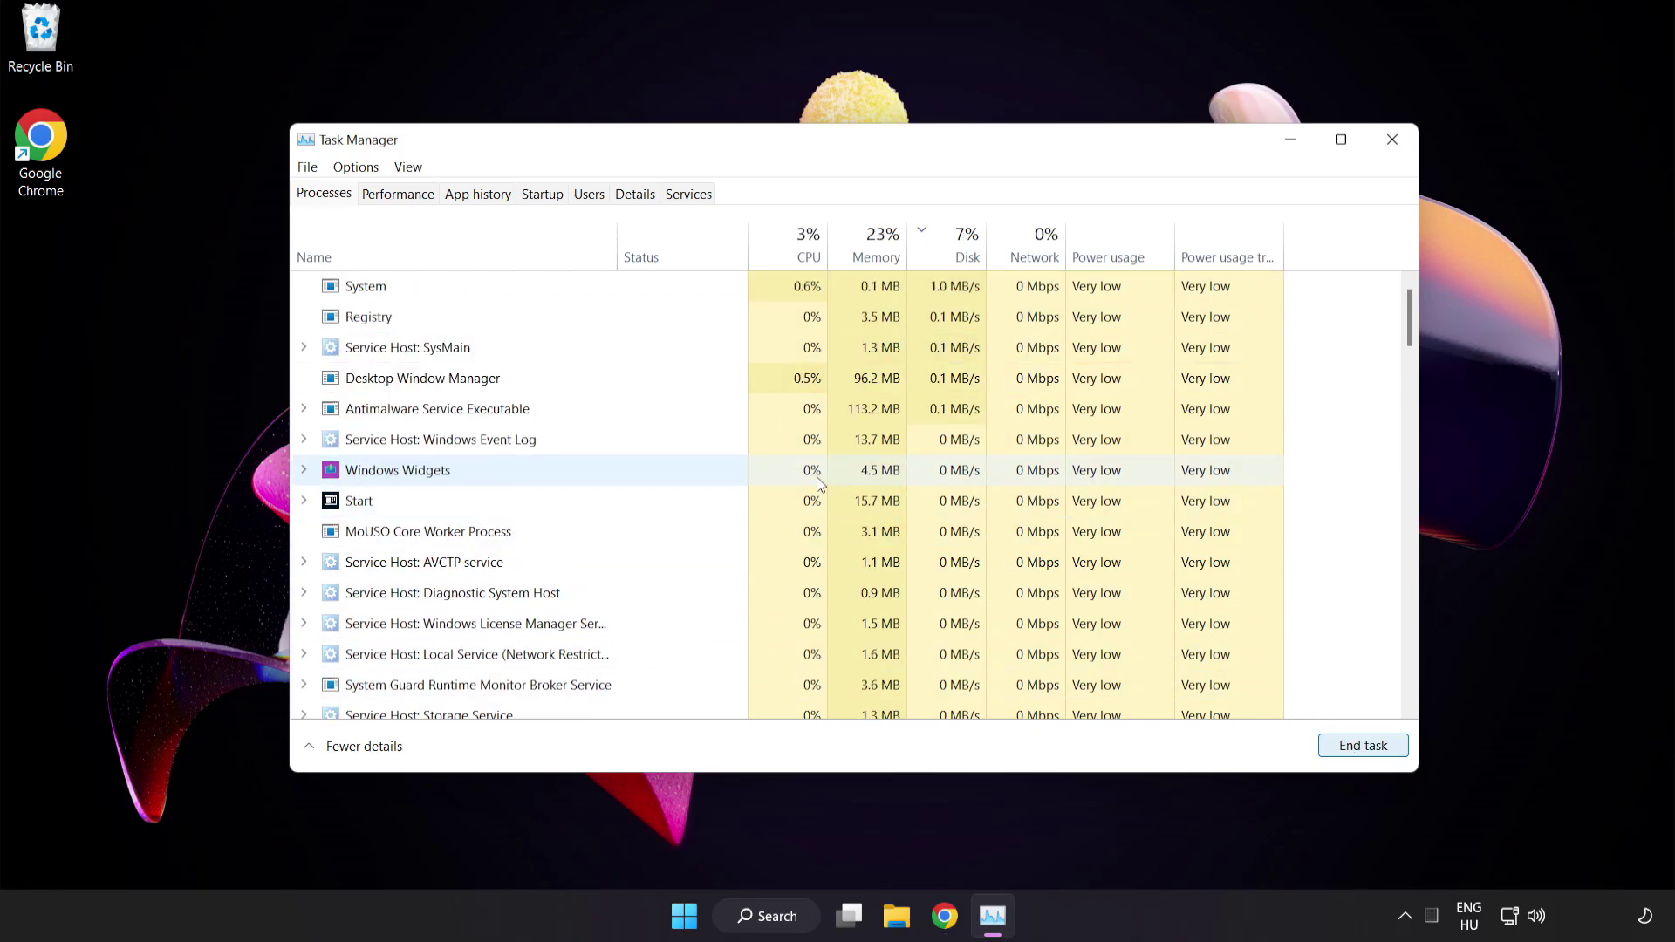
mouse_move(1408, 318)
left_mouse_down()
mouse_move(1406, 585)
mouse_move(1395, 287)
left_mouse_up()
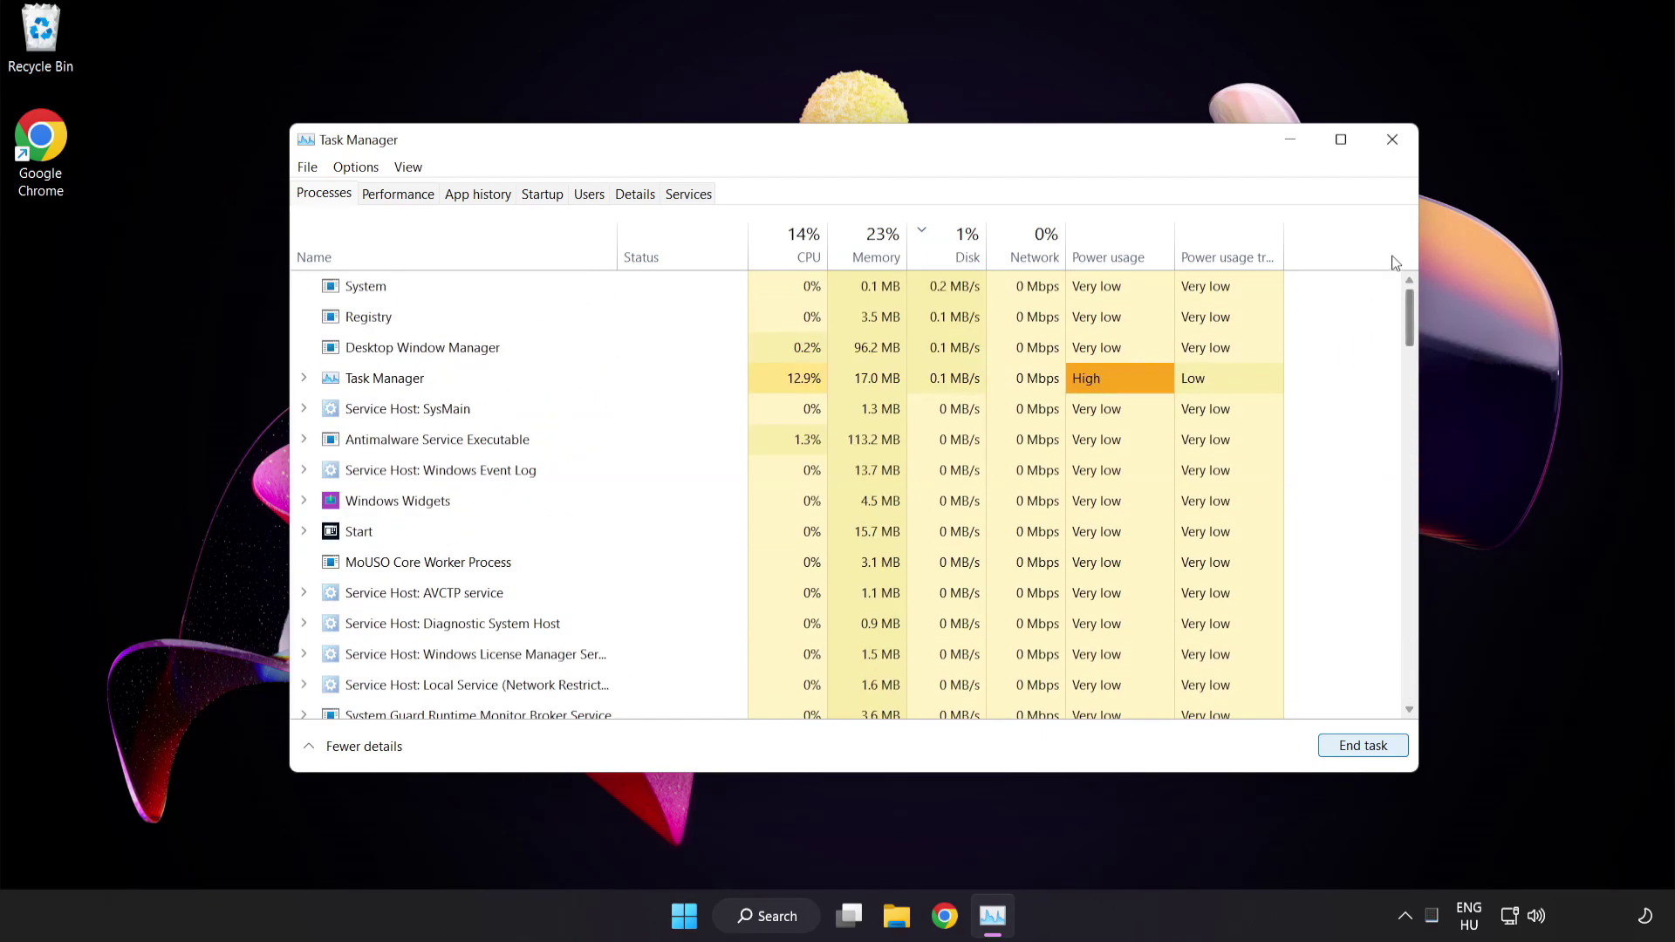
Step: Disable Cortana, Phone Link and Terminal as startup apps, then close Task Manager
left_click(546, 195)
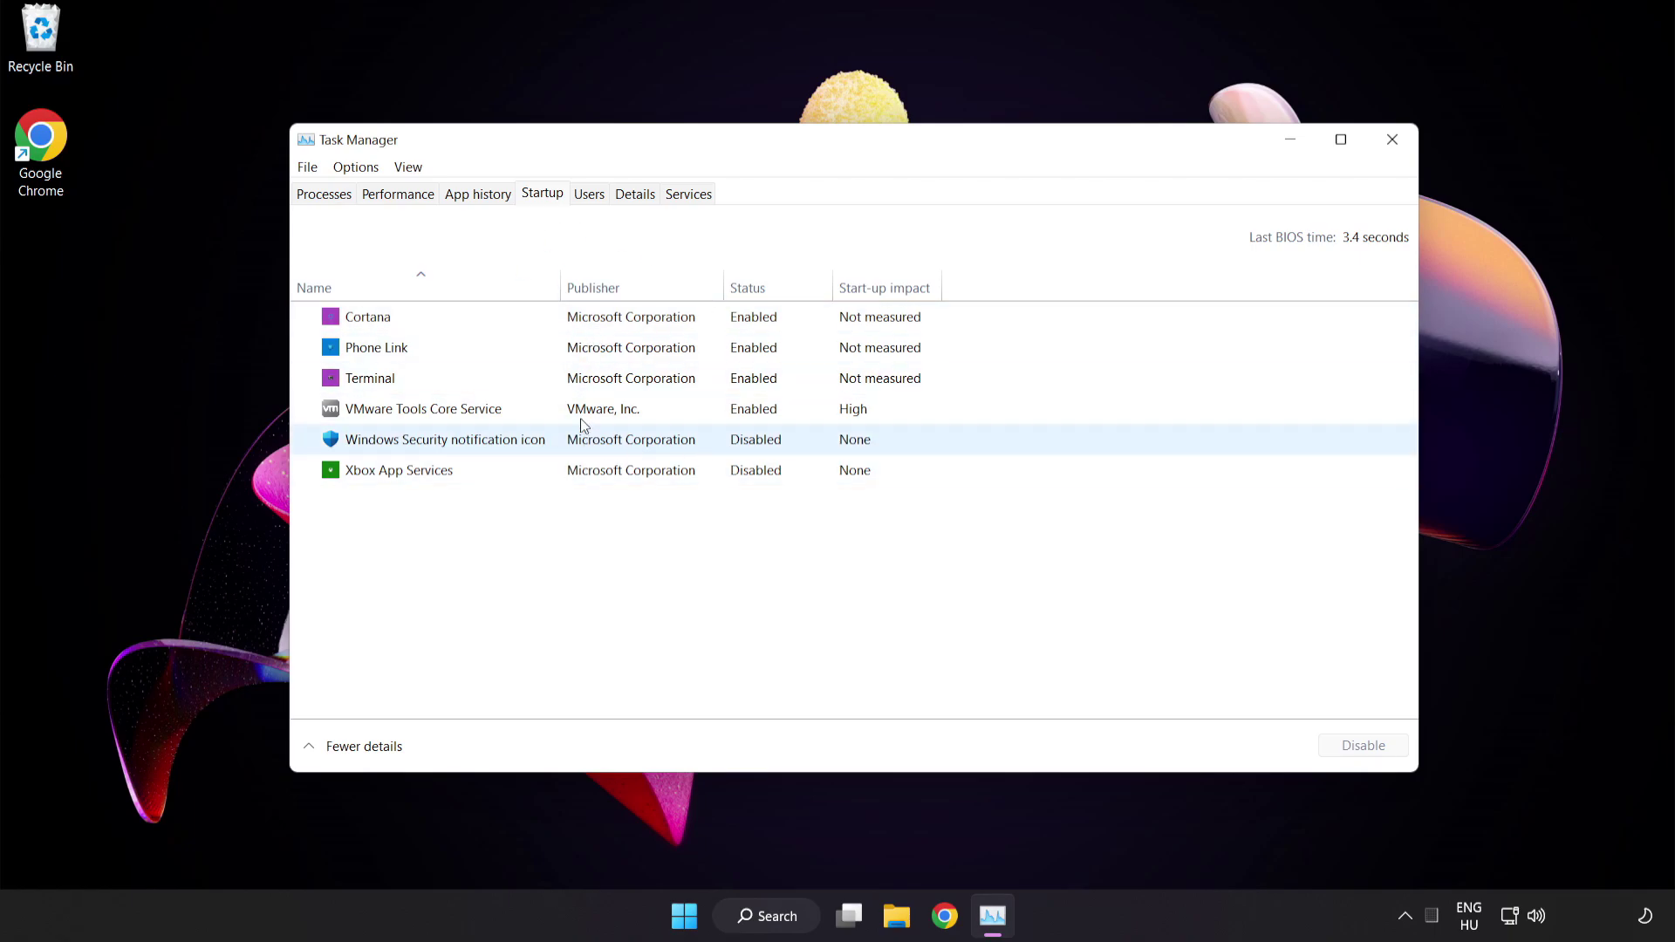
left_click(591, 325)
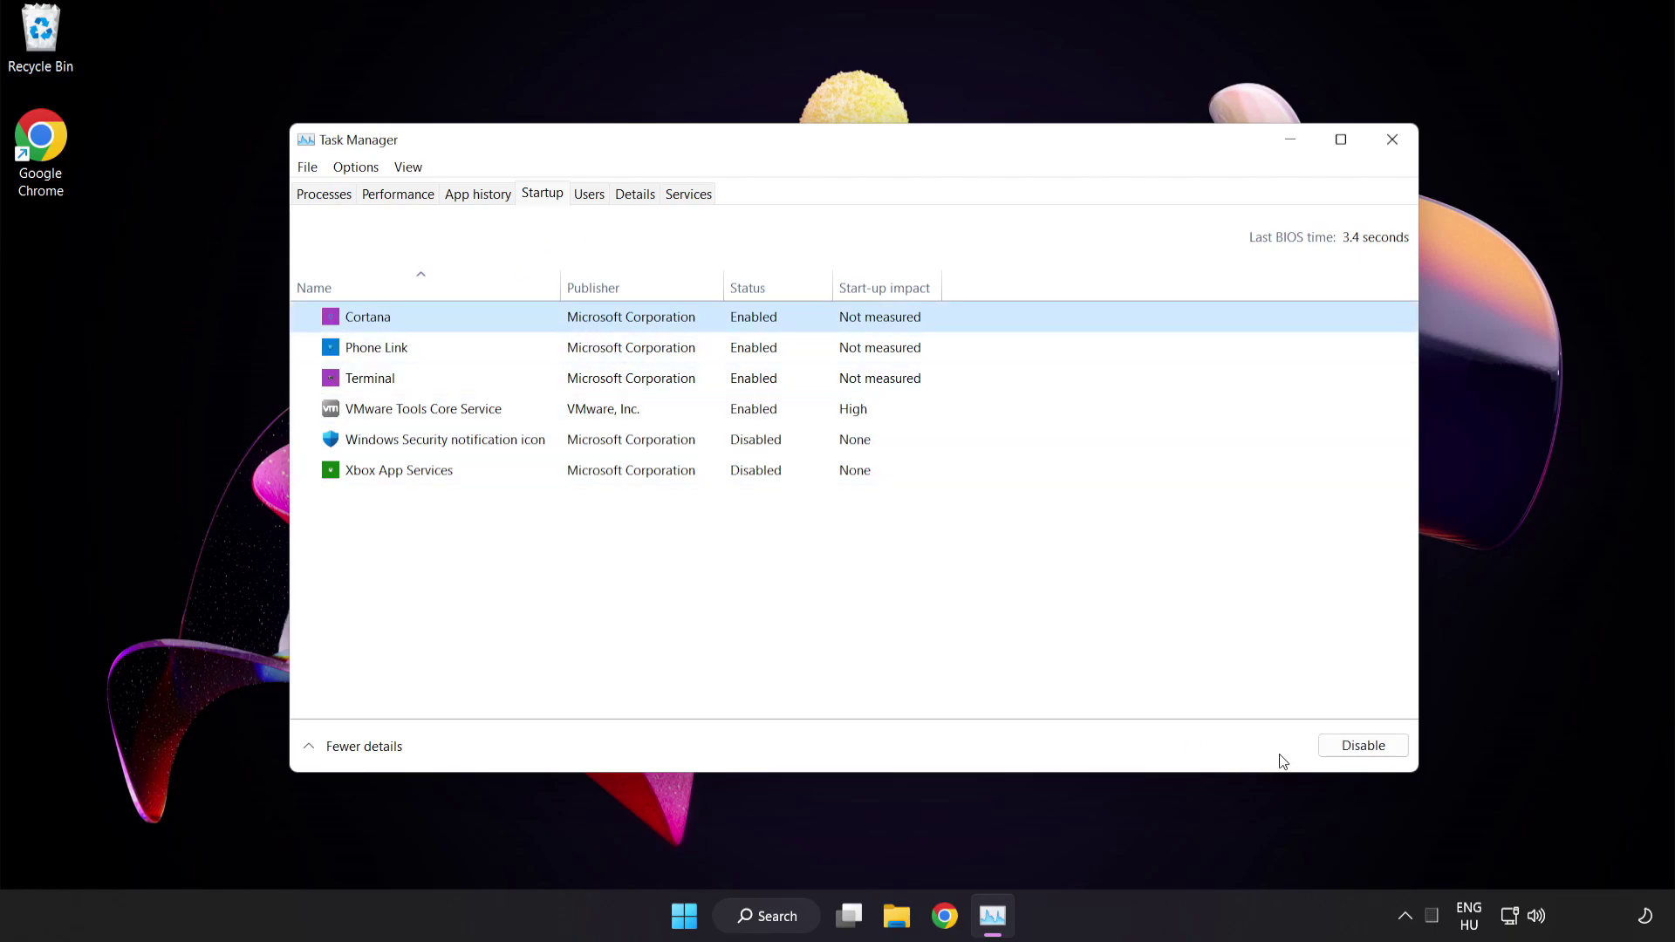
left_click(1370, 746)
left_click(489, 349)
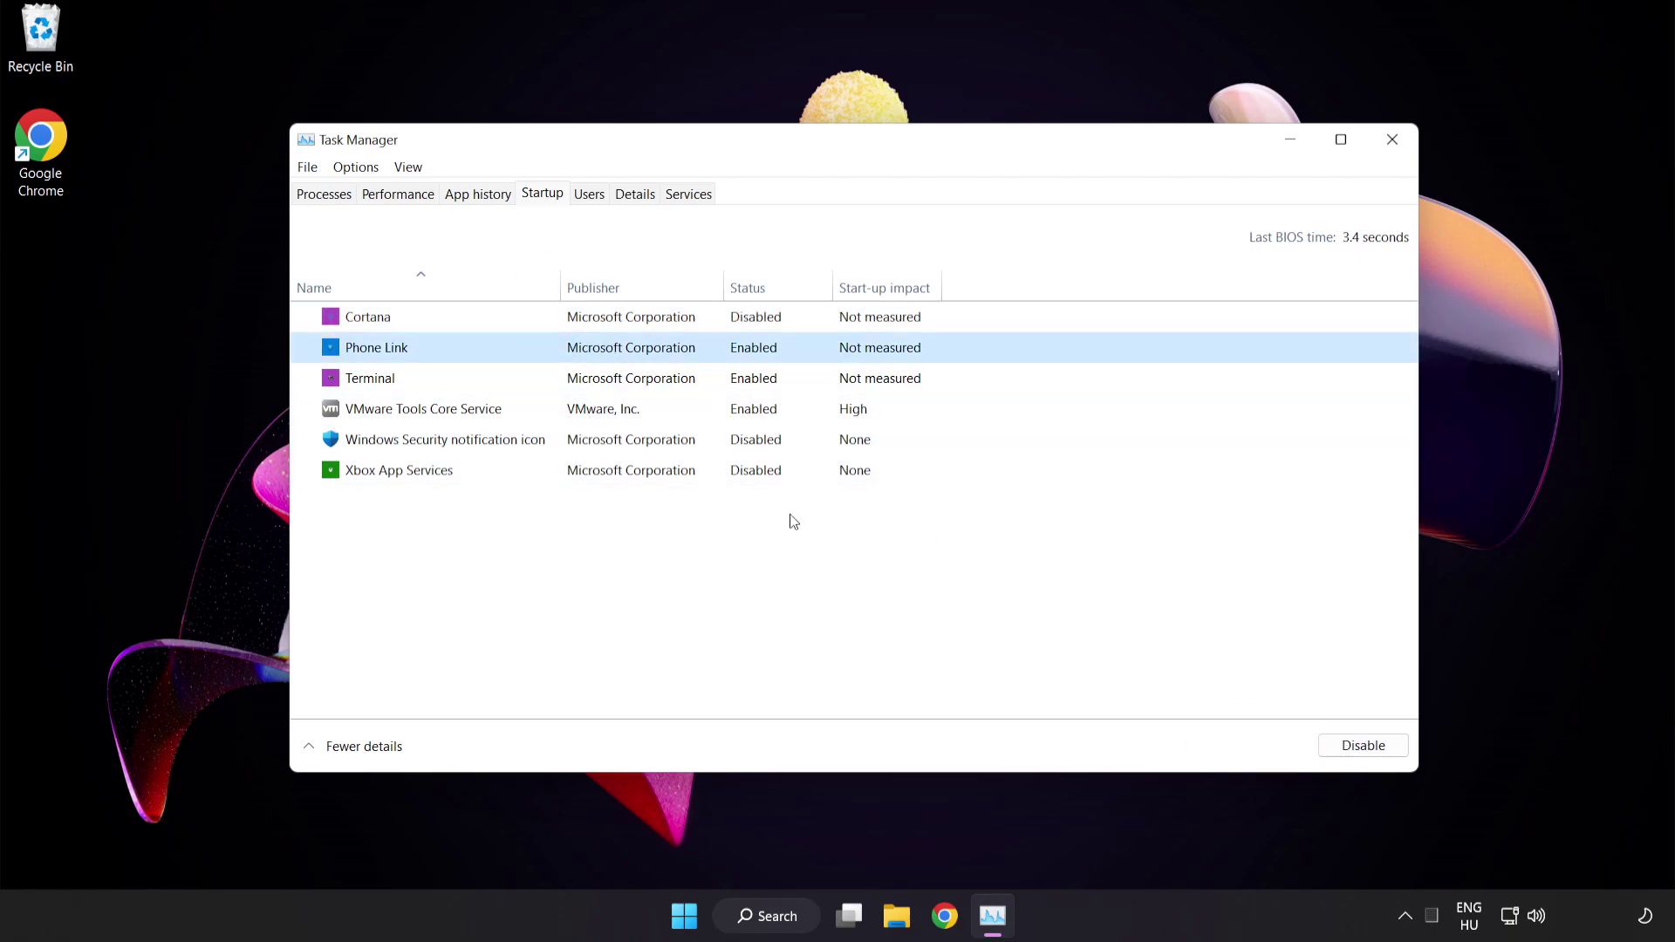
left_click(1346, 748)
left_click(668, 384)
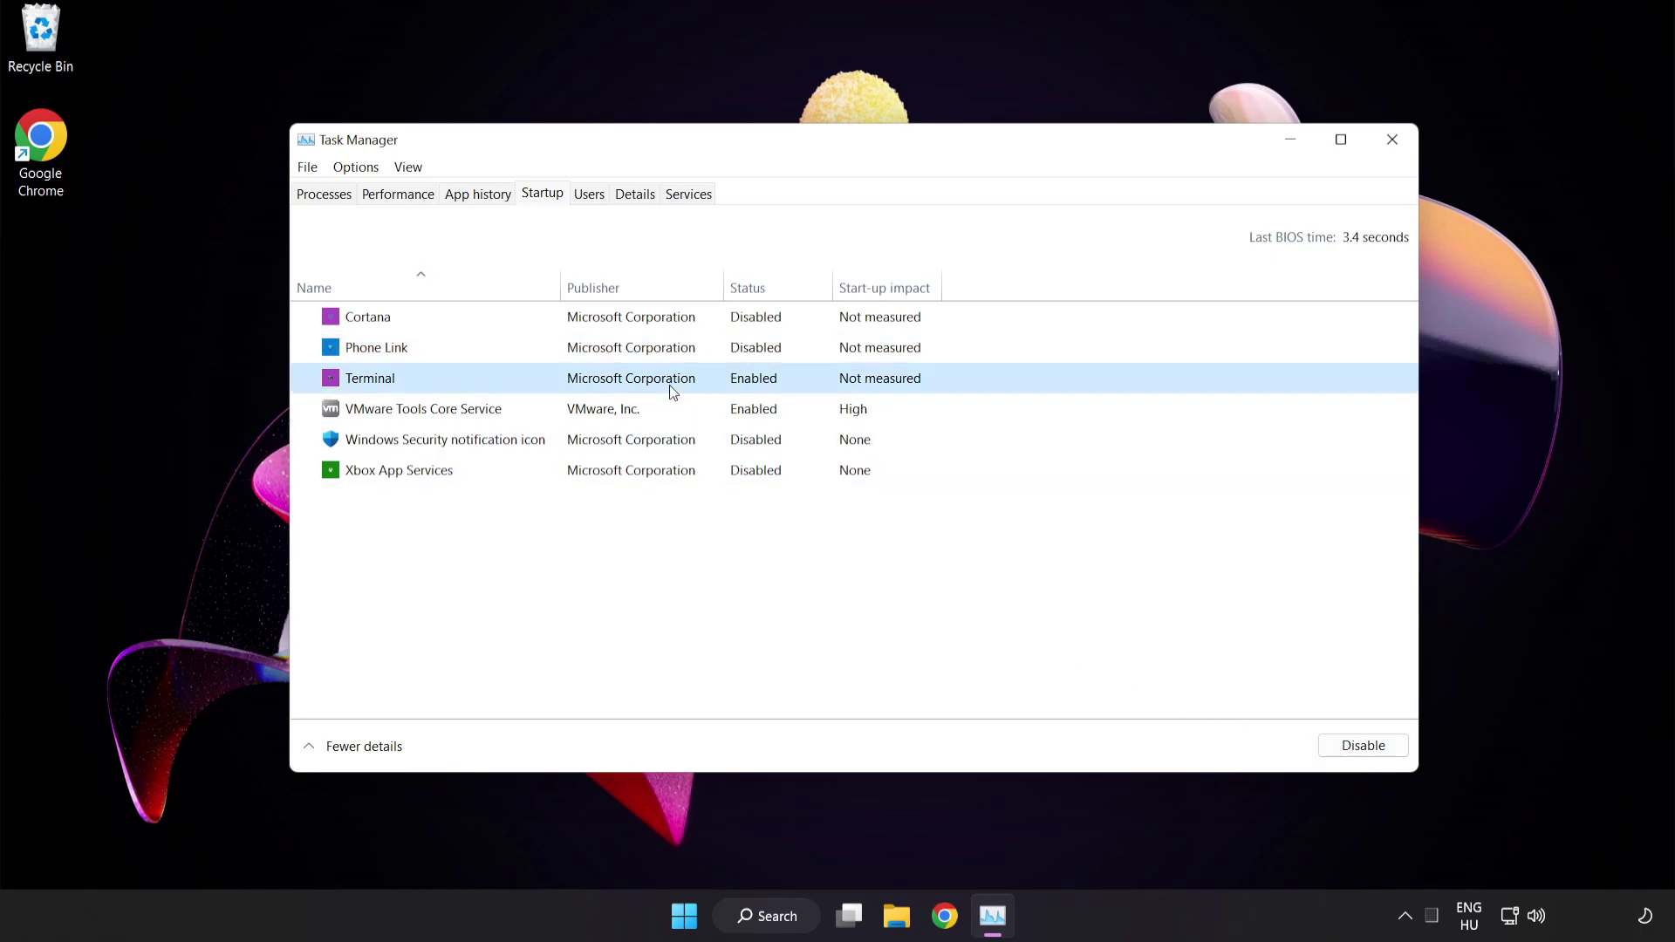
left_click(1365, 746)
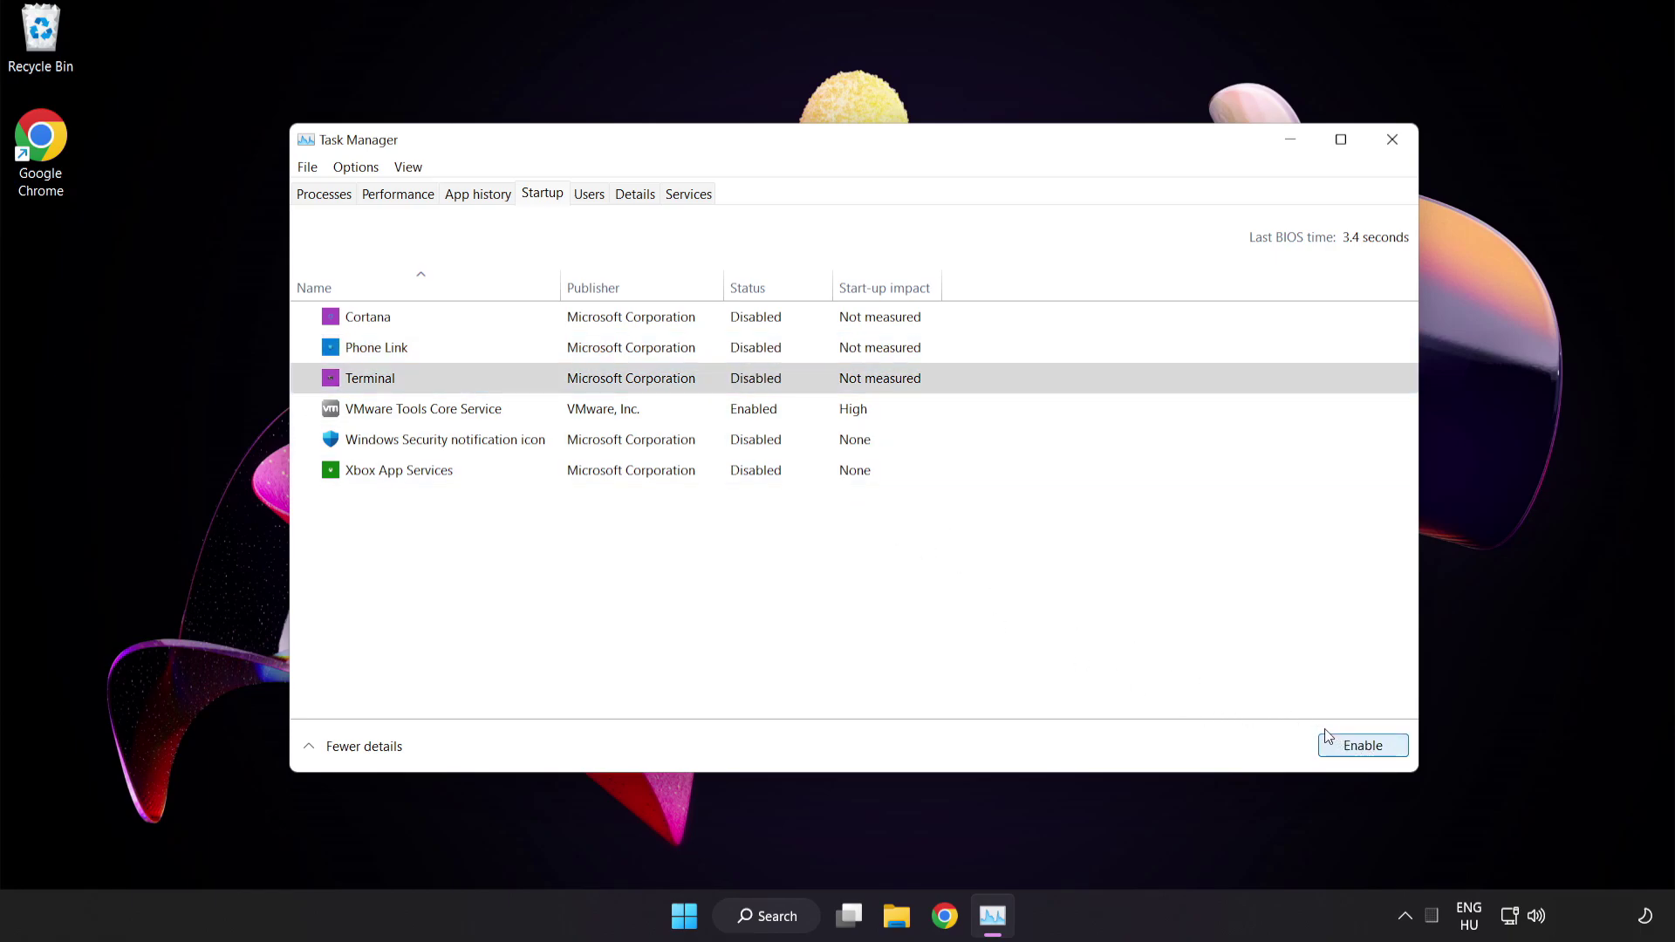
left_click(1393, 142)
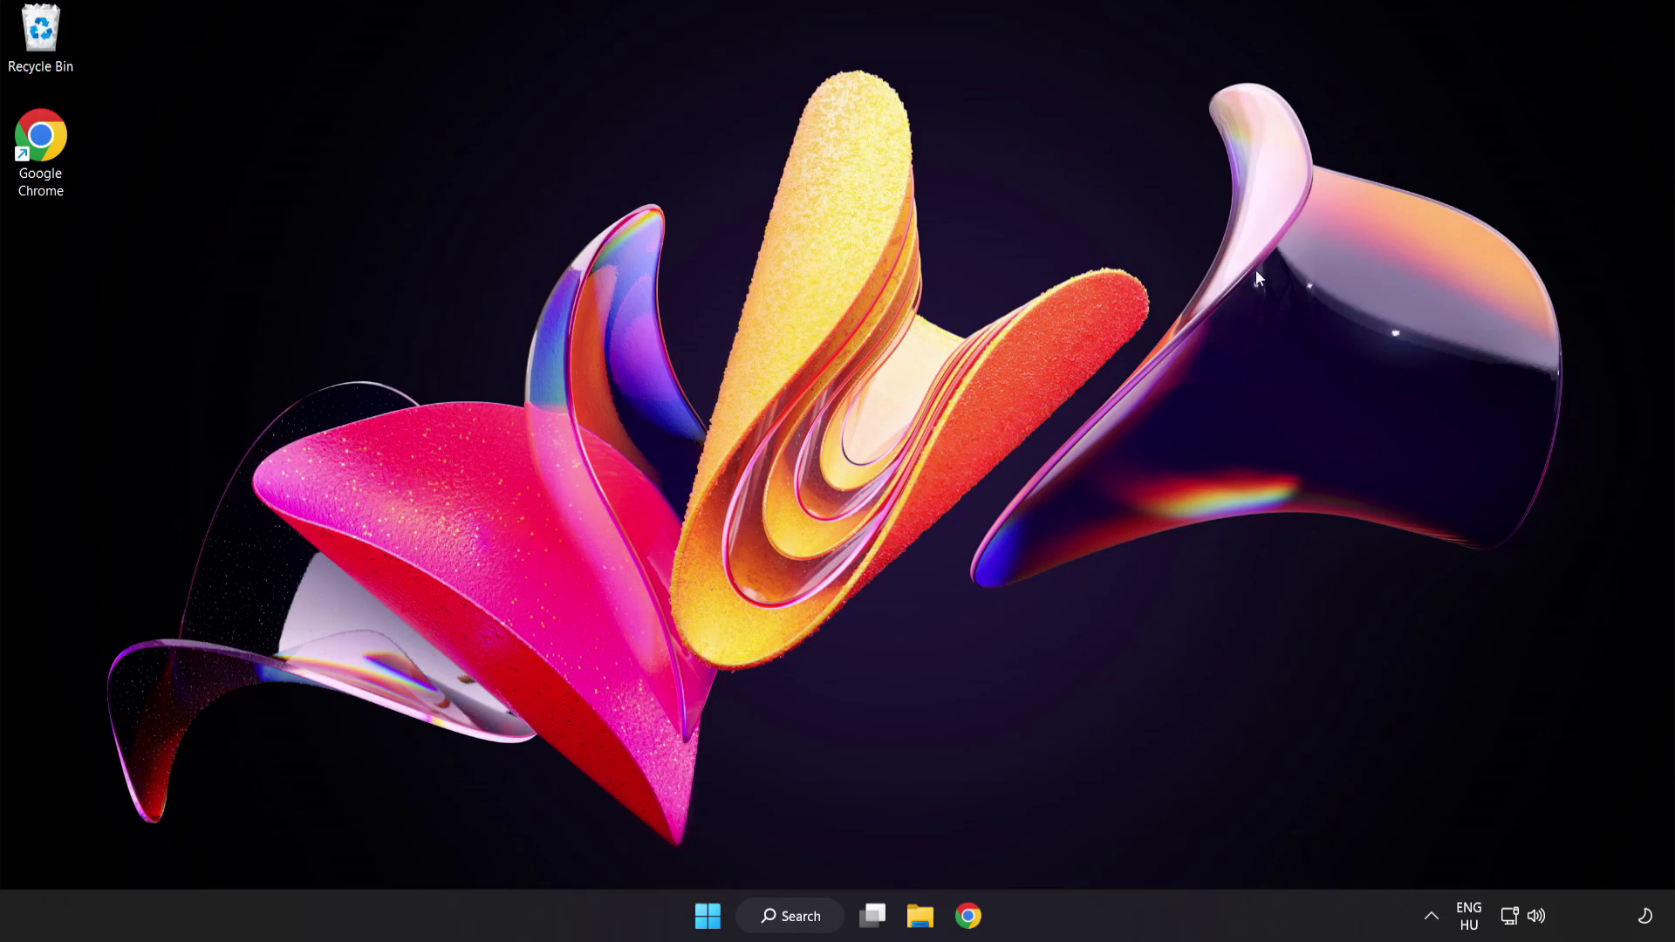
Step: Search Windows for 'update'
left_click(801, 920)
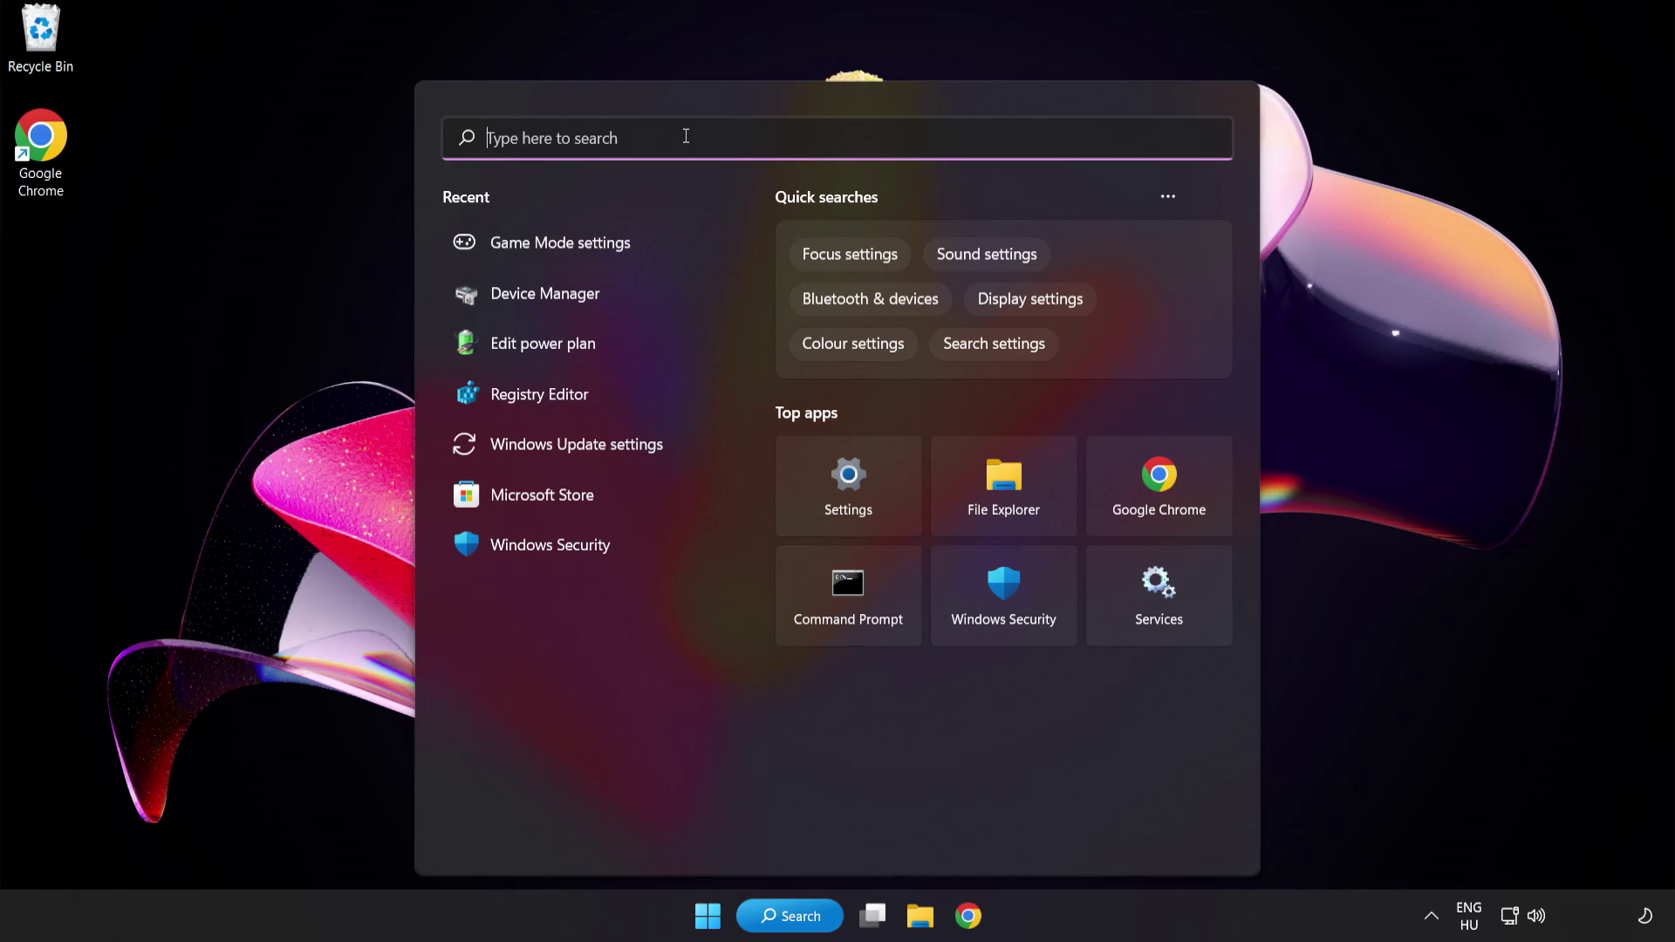
type("update")
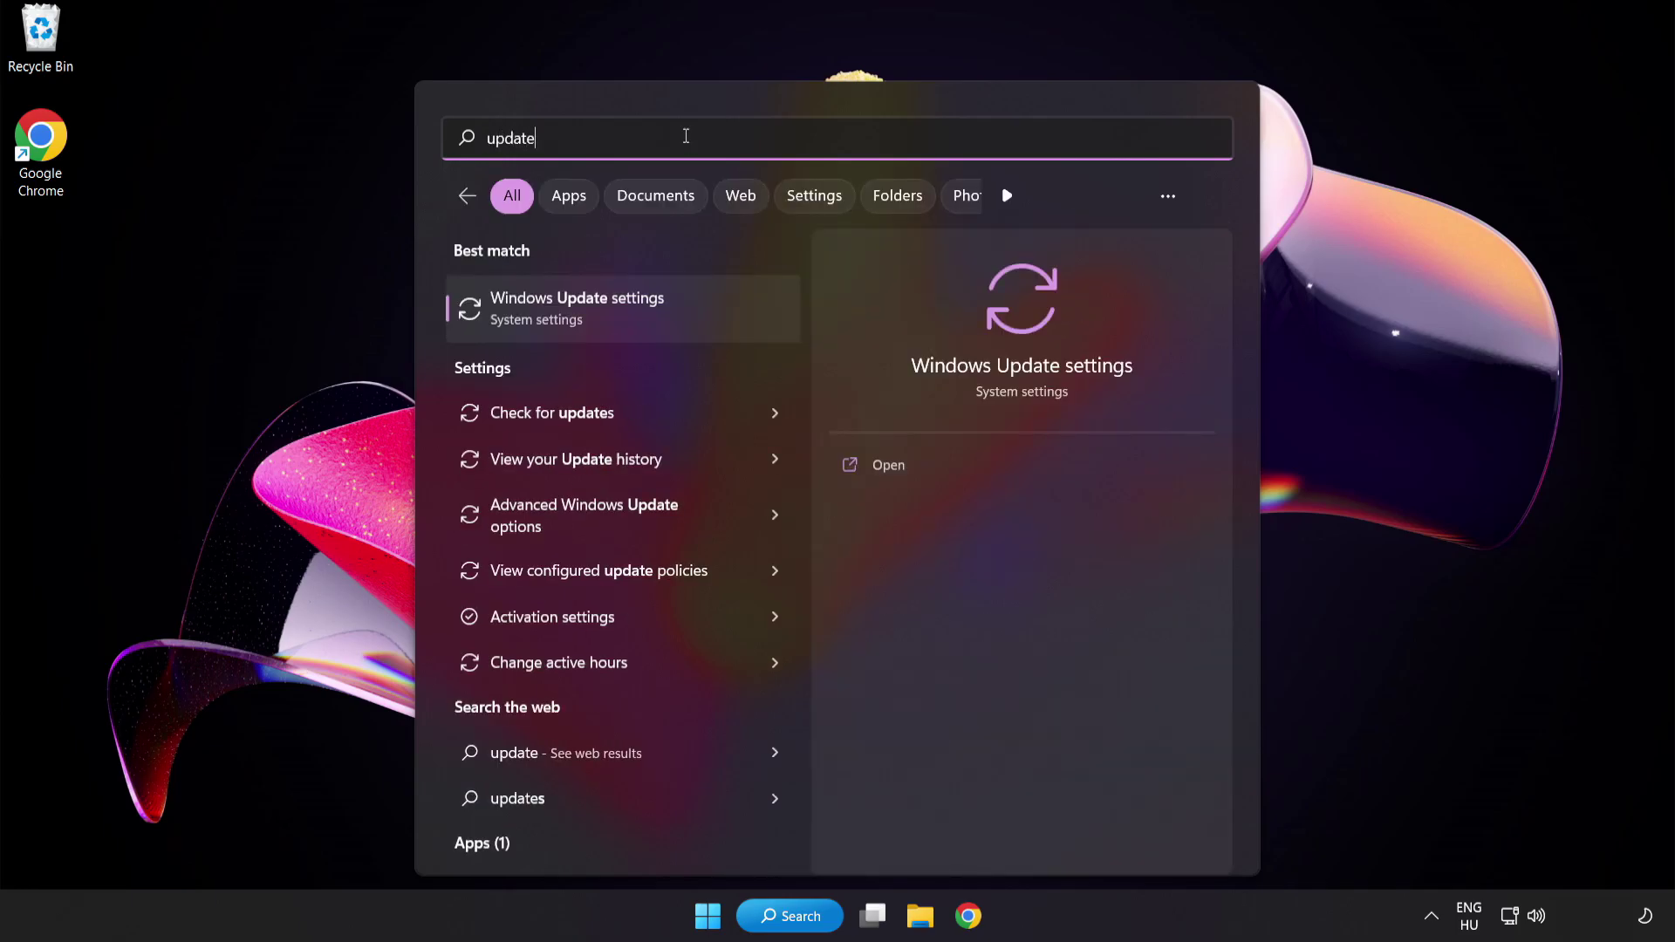
Step: Run a Windows Update check that reports the PC is up to date, then close Settings
left_click(686, 304)
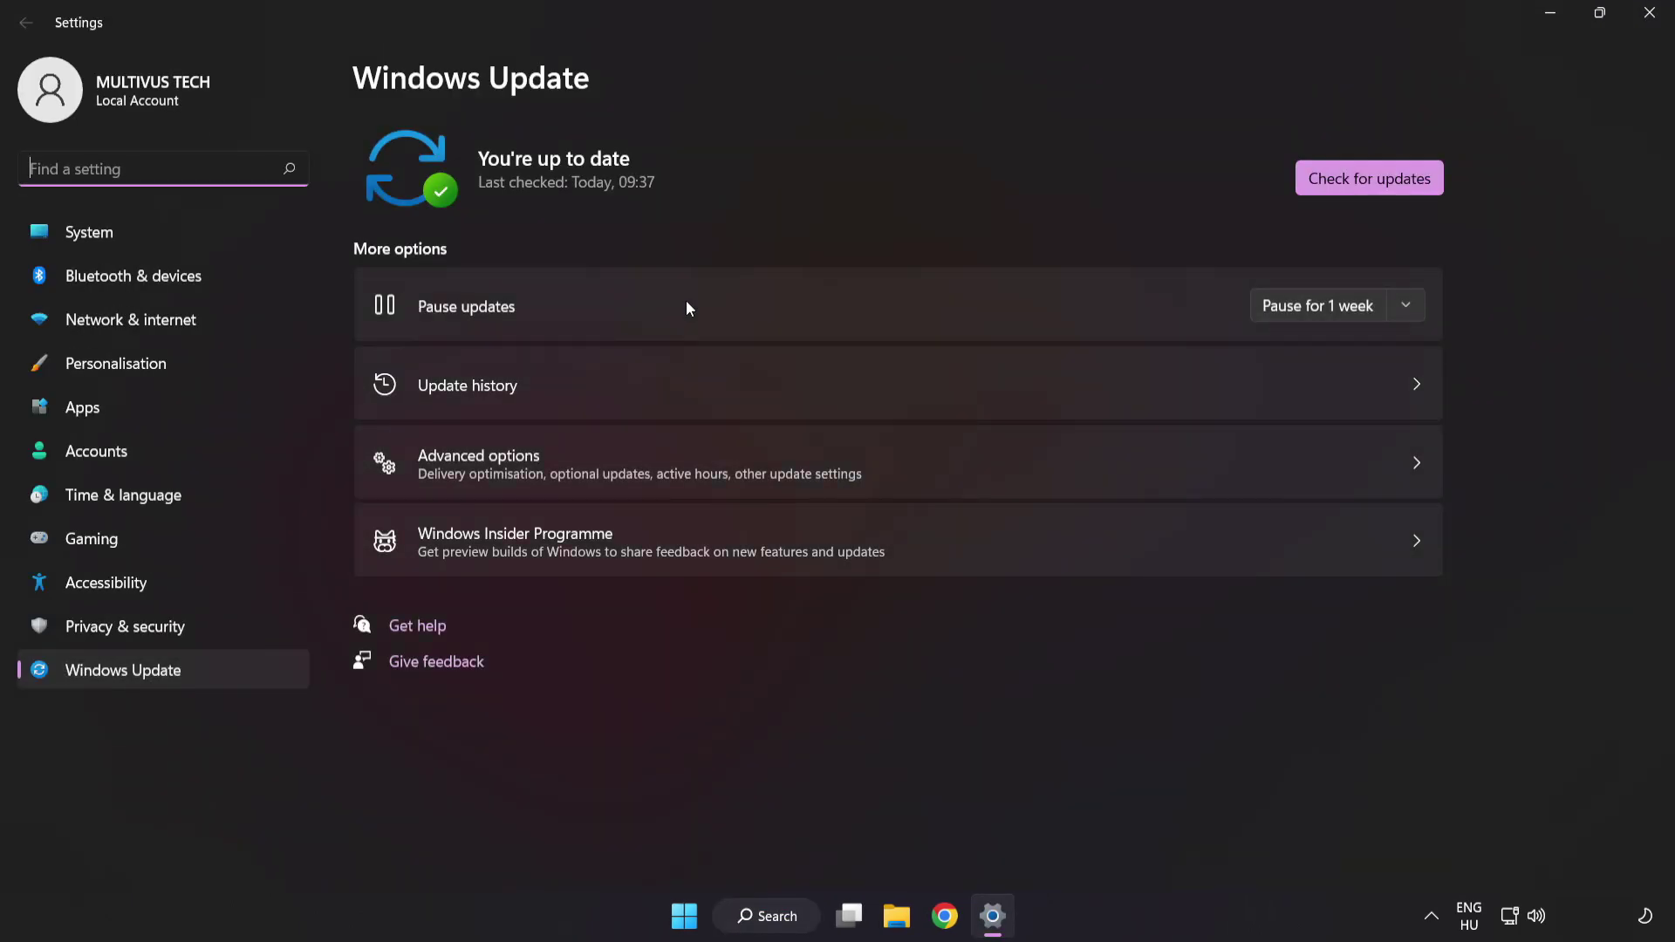
left_click(1368, 188)
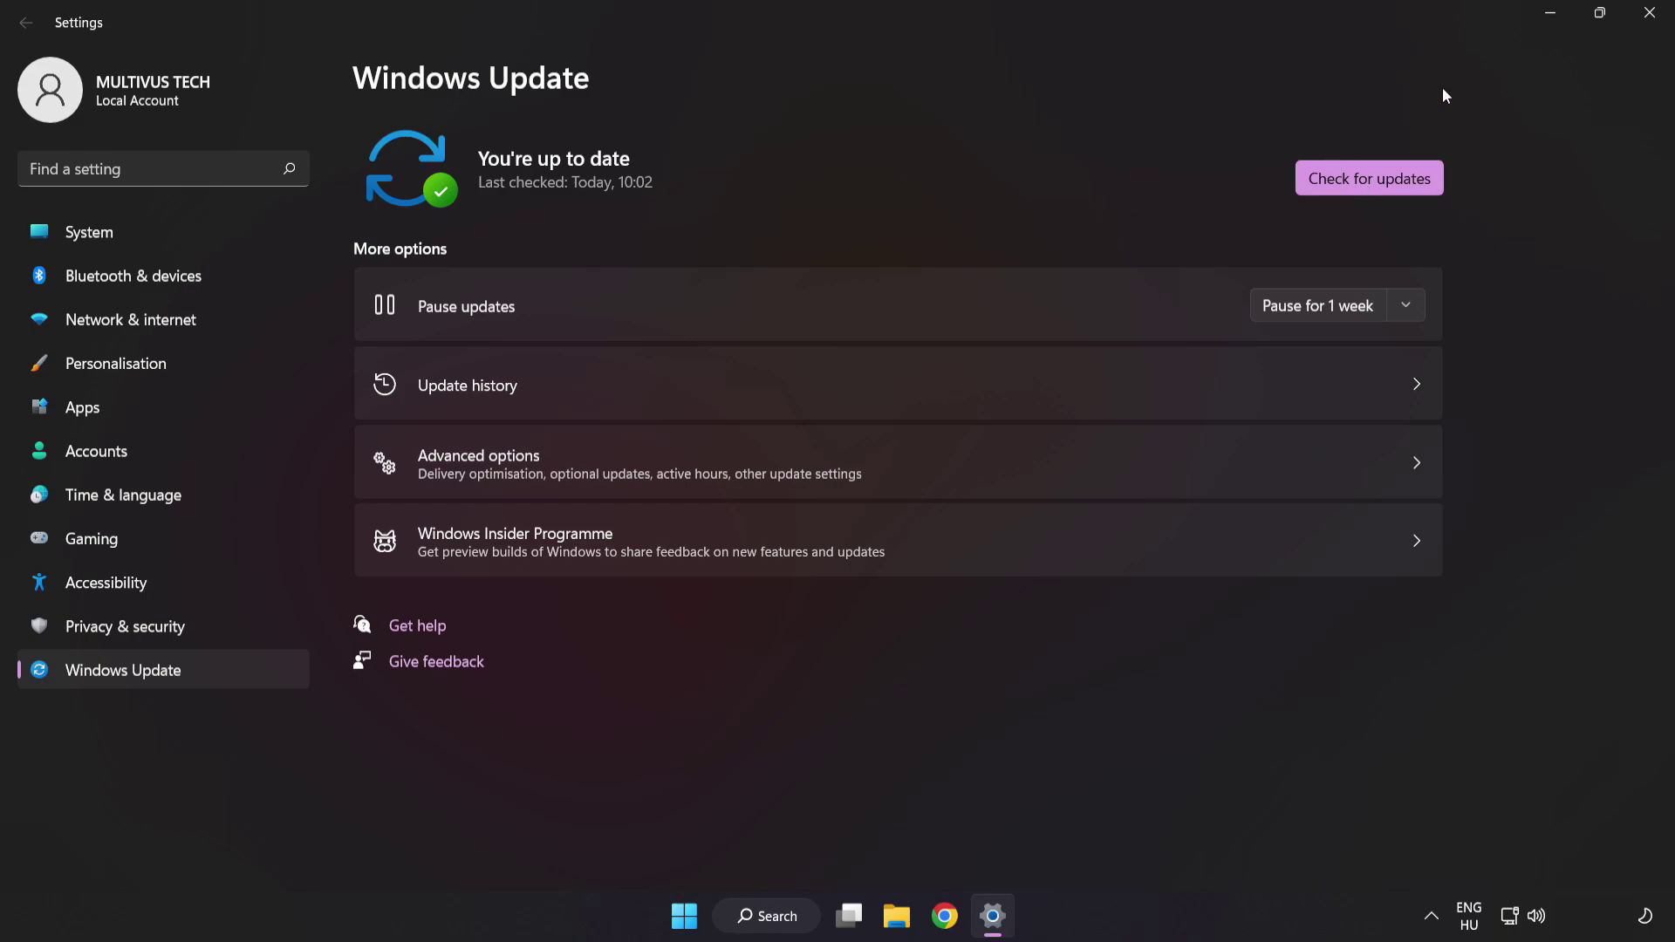
left_click(1649, 16)
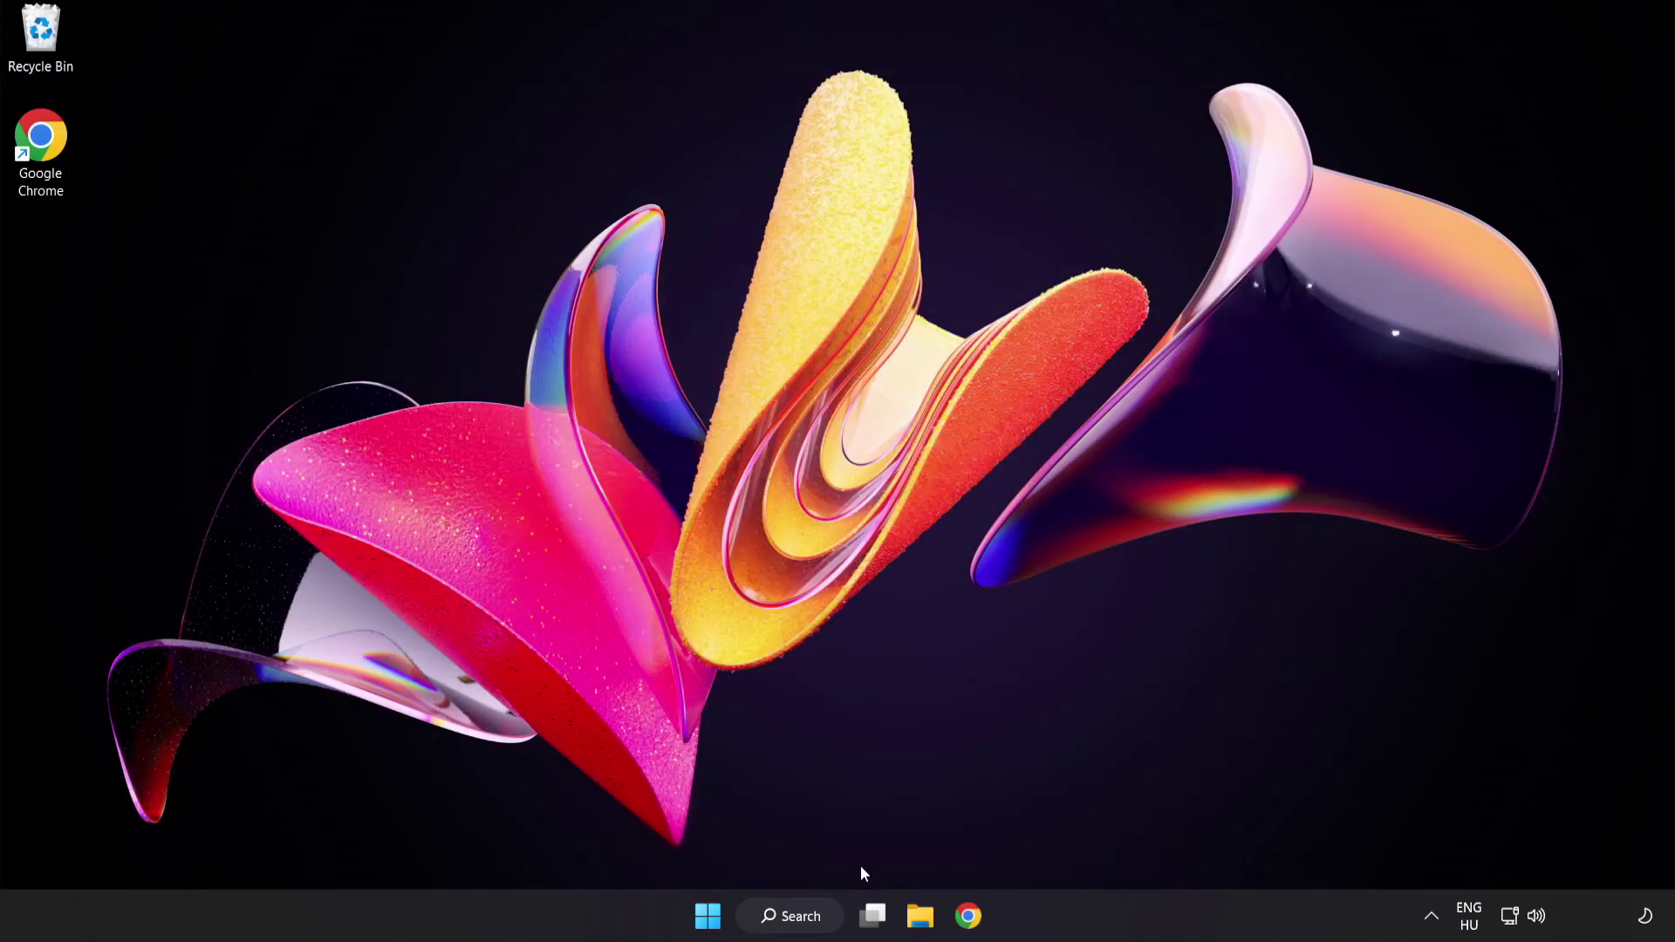
Step: Search the taskbar for 'regedit' and launch Registry Editor from the best match
left_click(809, 923)
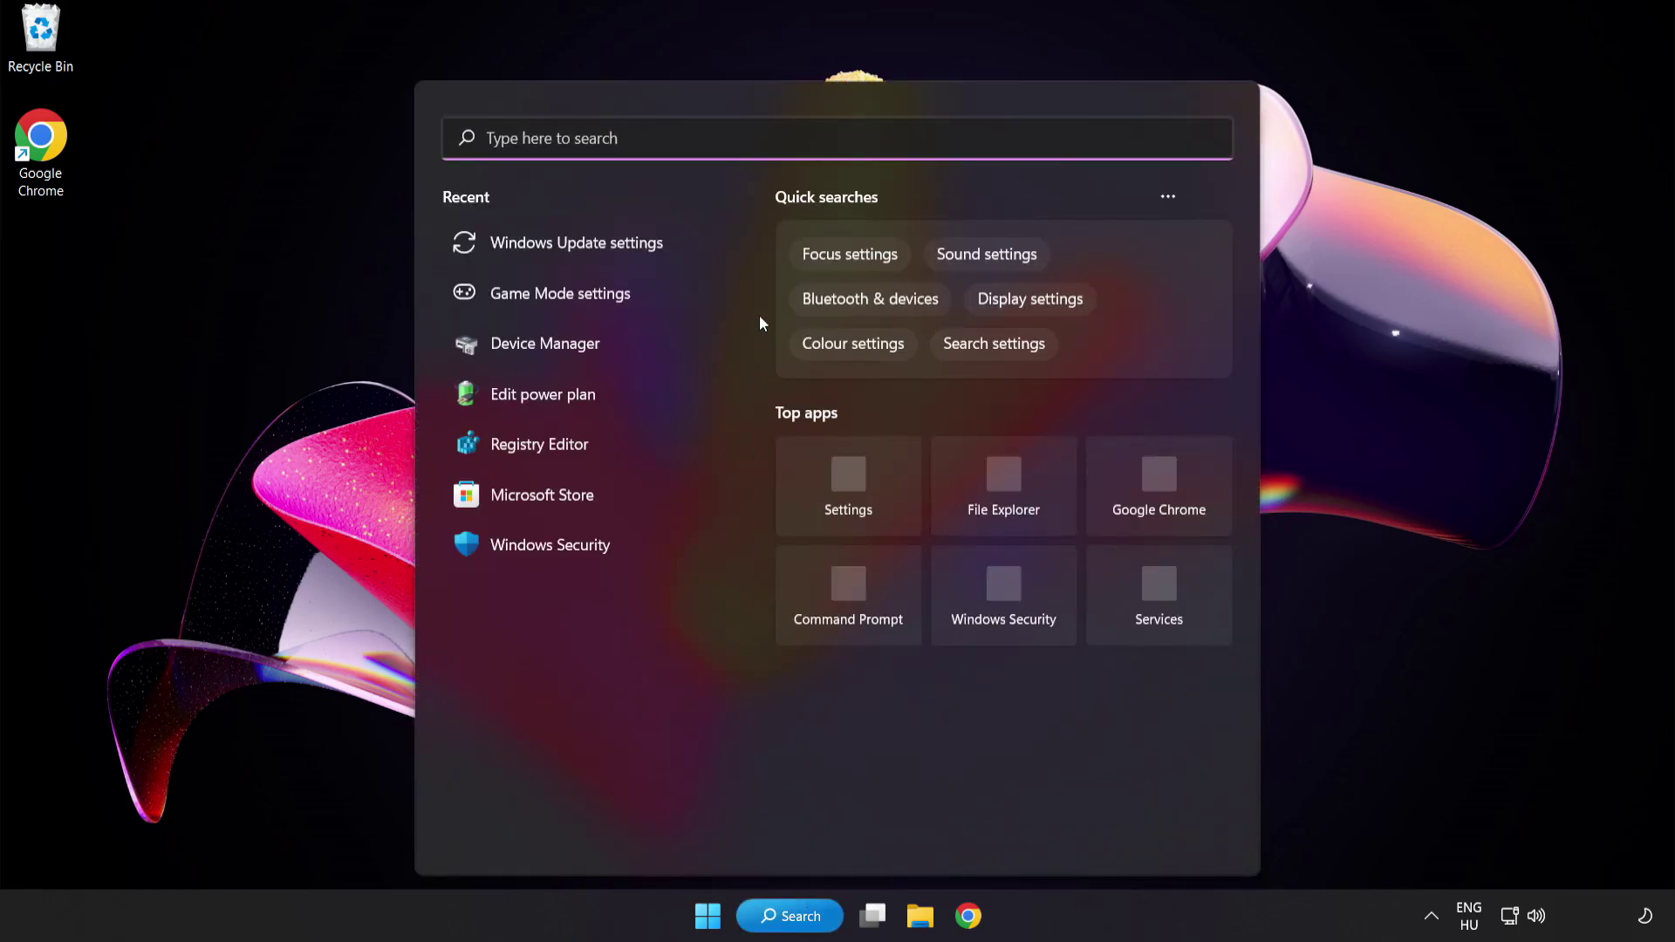
type("regedit")
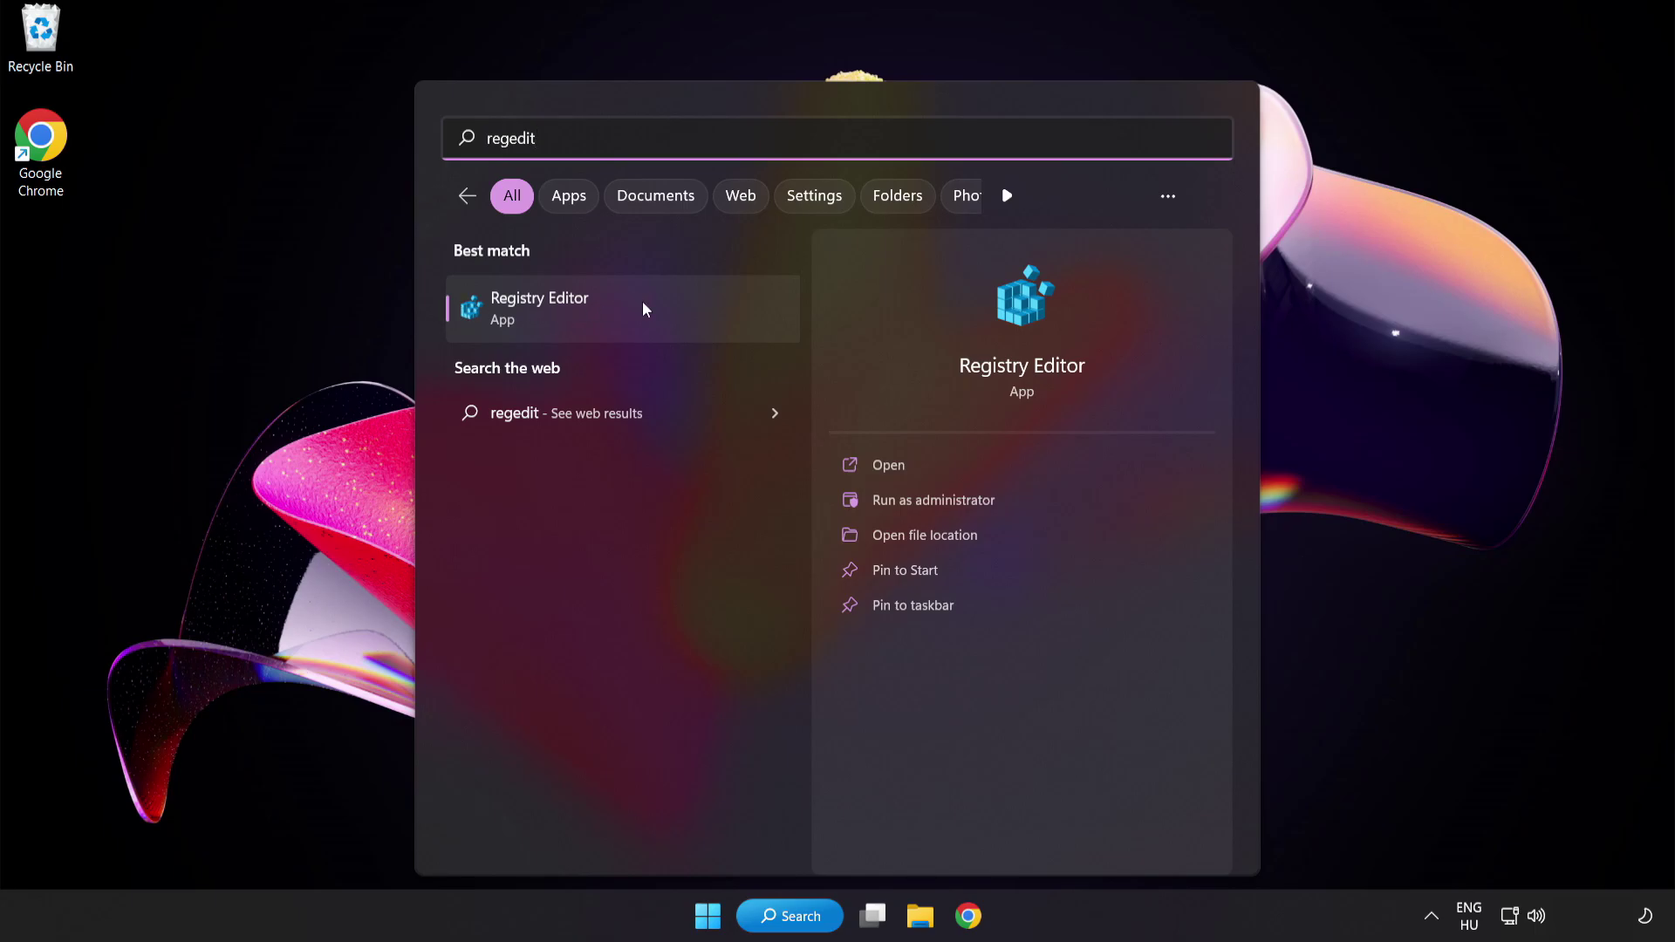
left_click(643, 311)
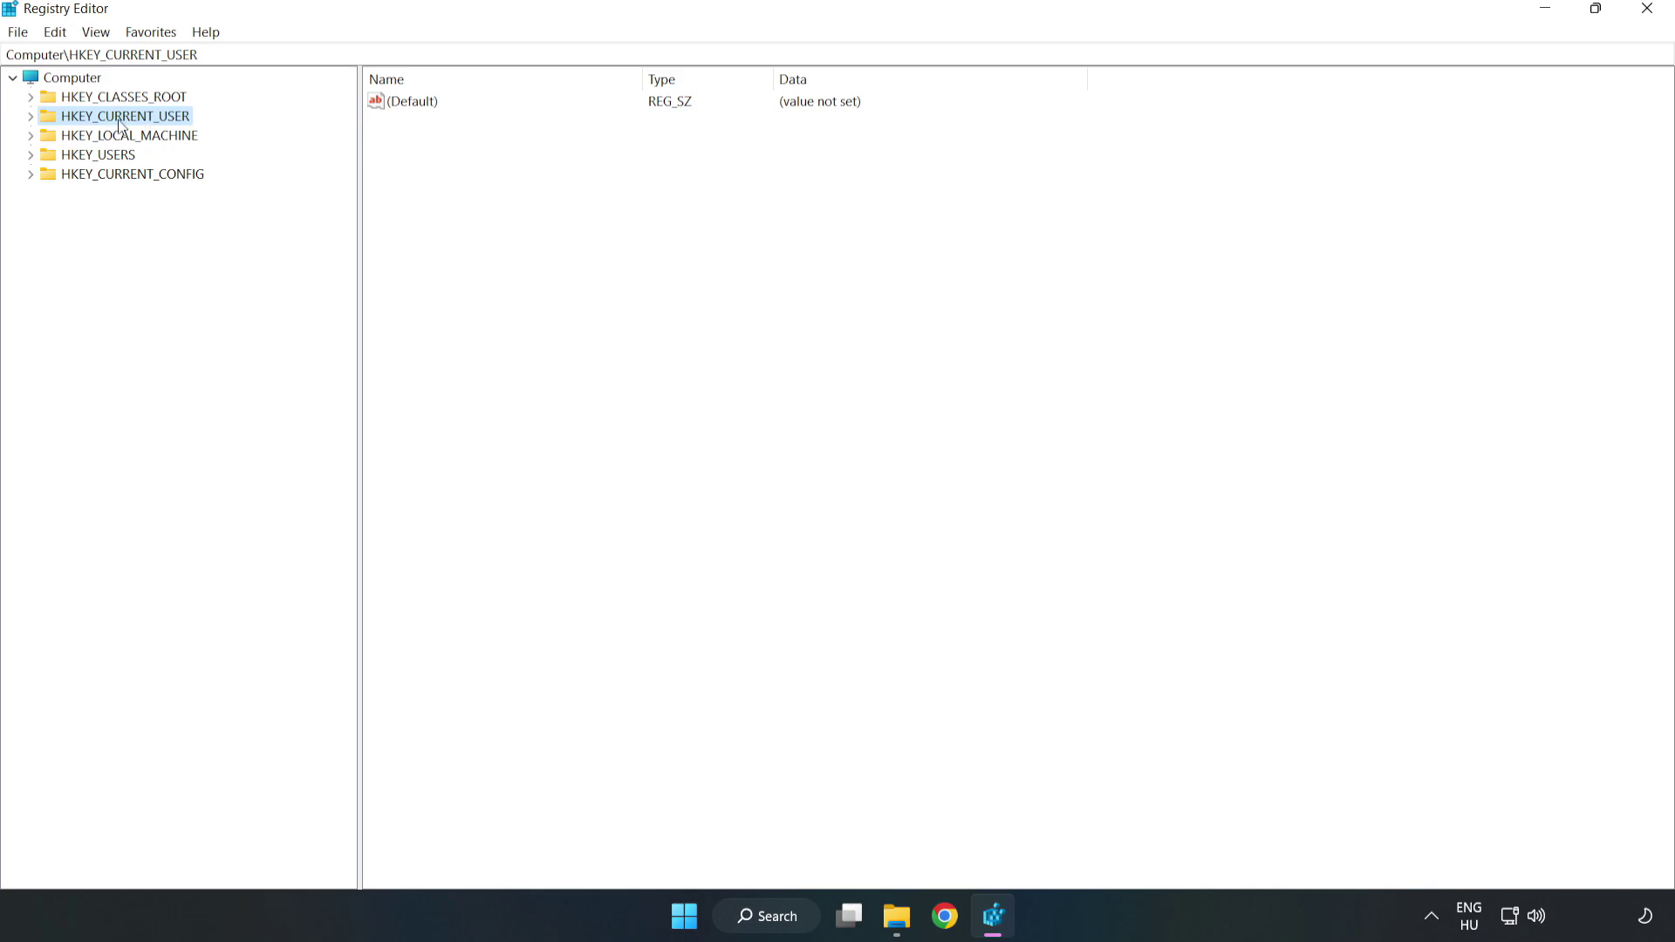
Step: Browse to HKEY_CURRENT_USER\System\GameConfigStore and change GameDVR_Enabled's value data from 1 to 0
left_click(32, 116)
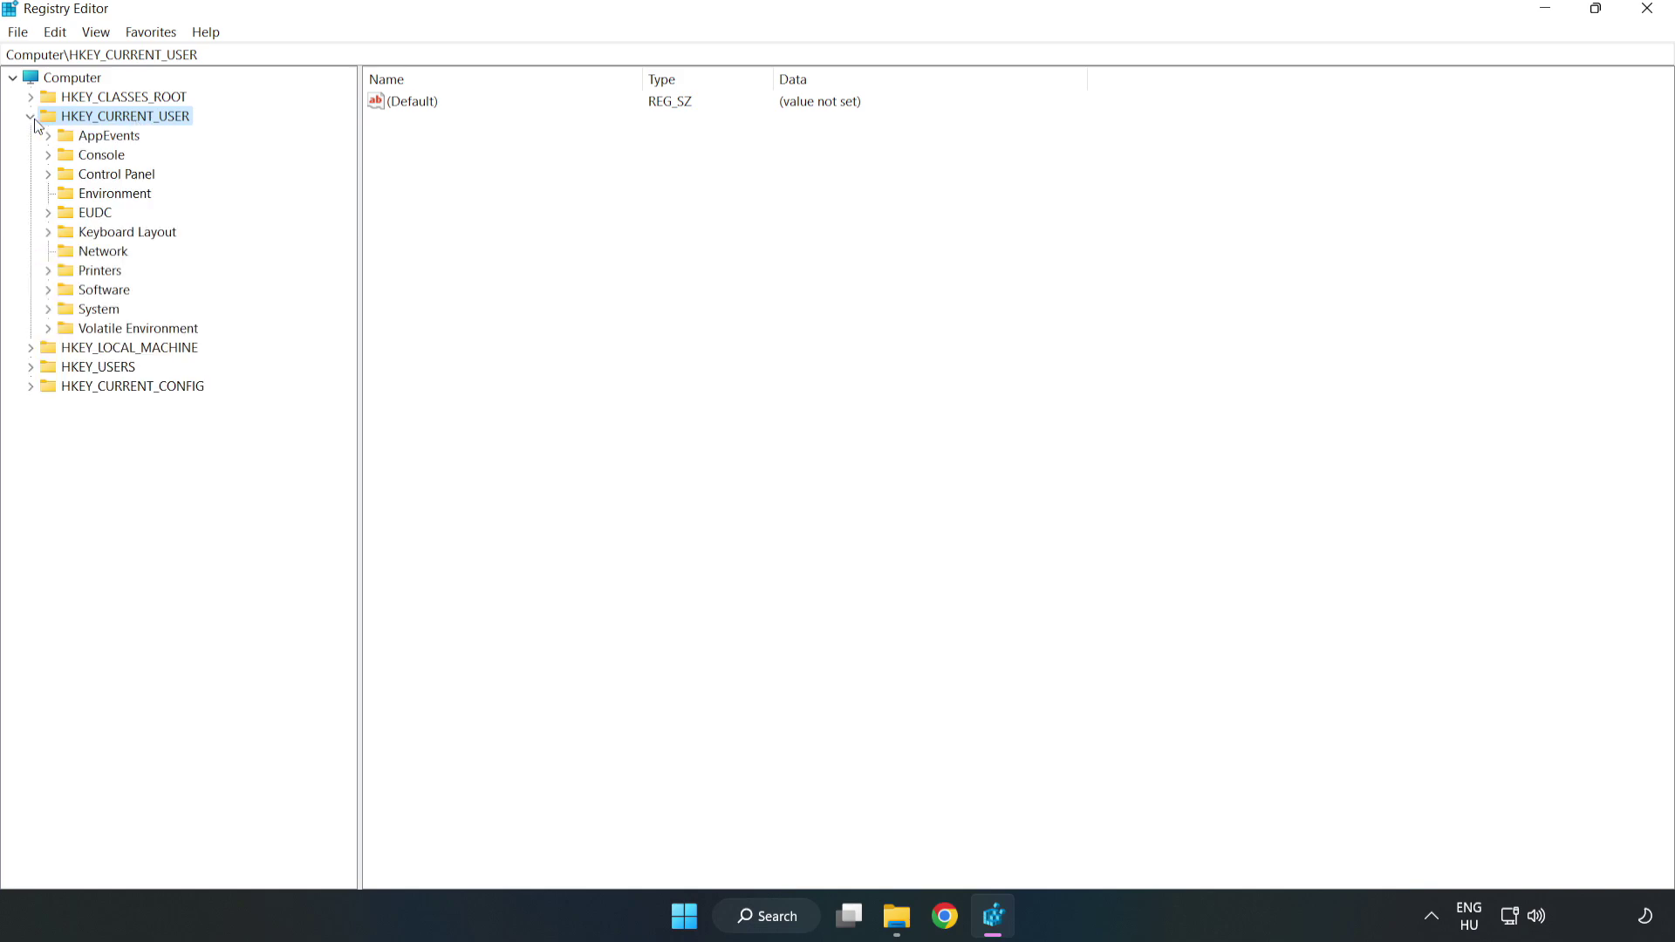
left_click(48, 310)
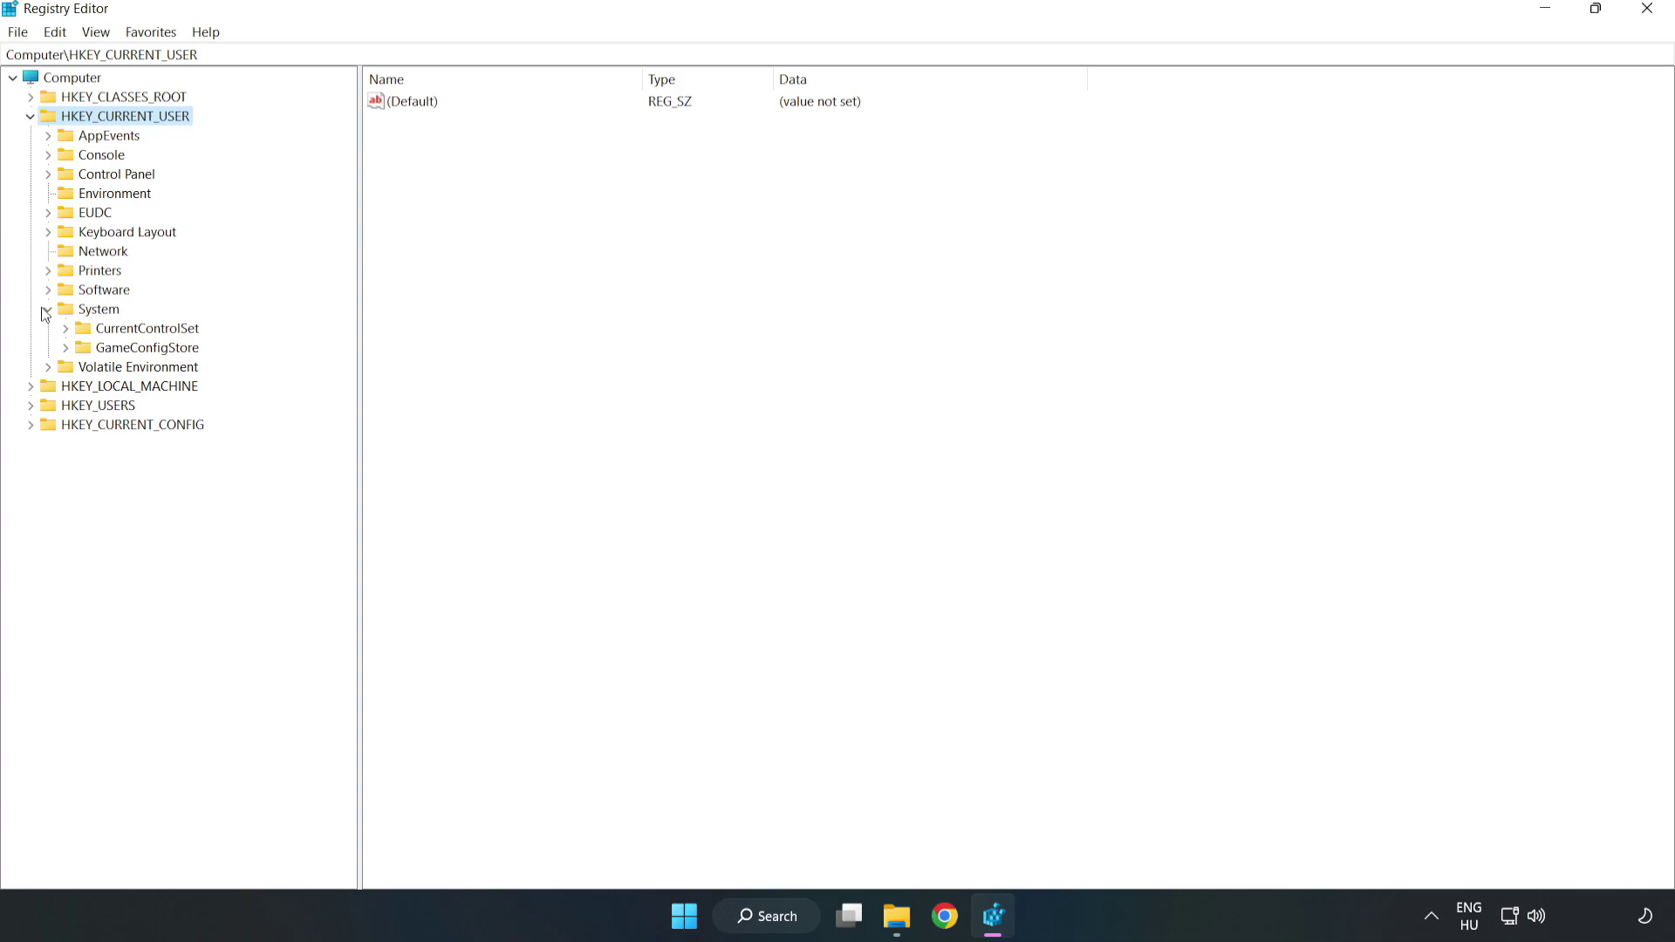
left_click(140, 356)
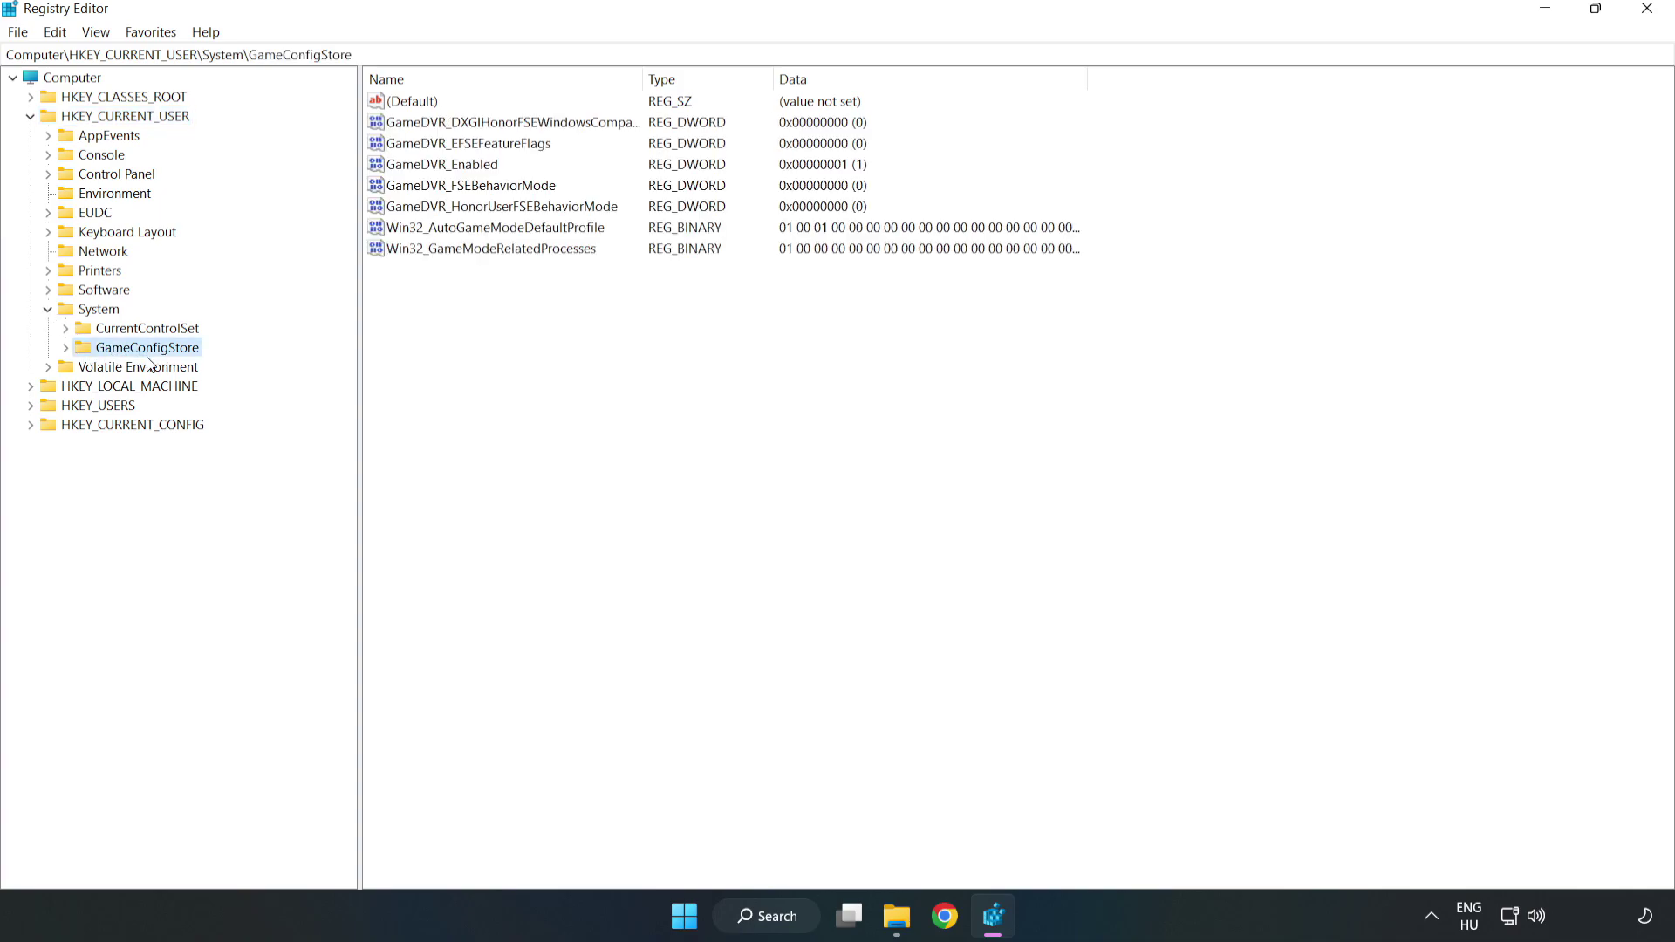
left_click(410, 171)
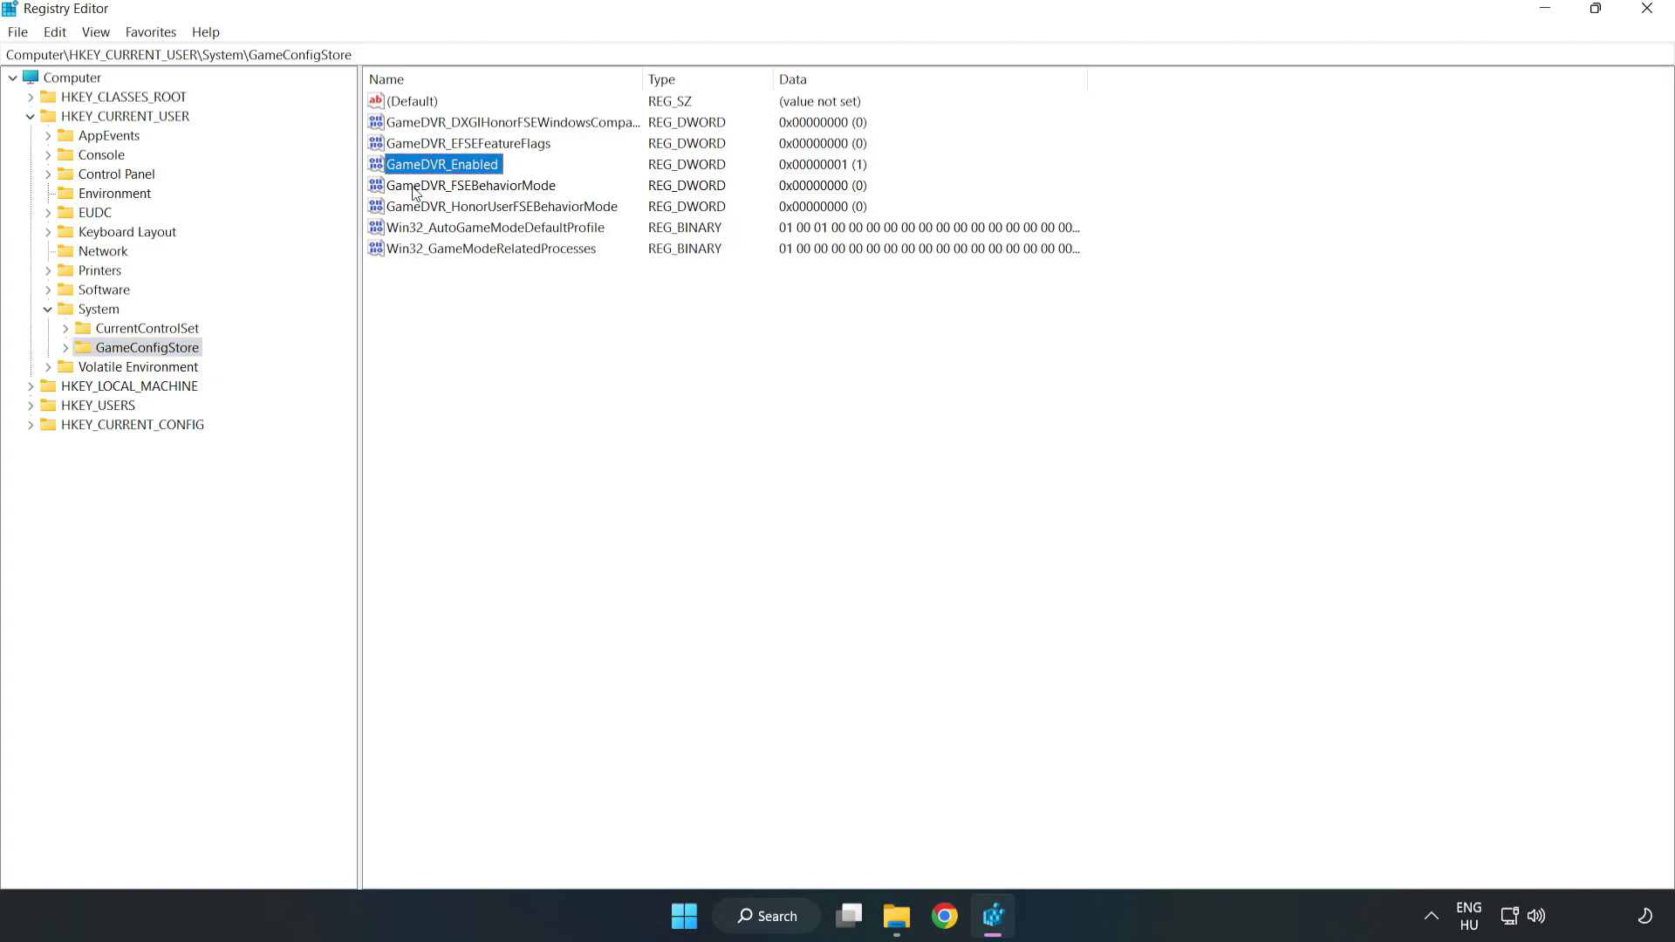
right_click(457, 172)
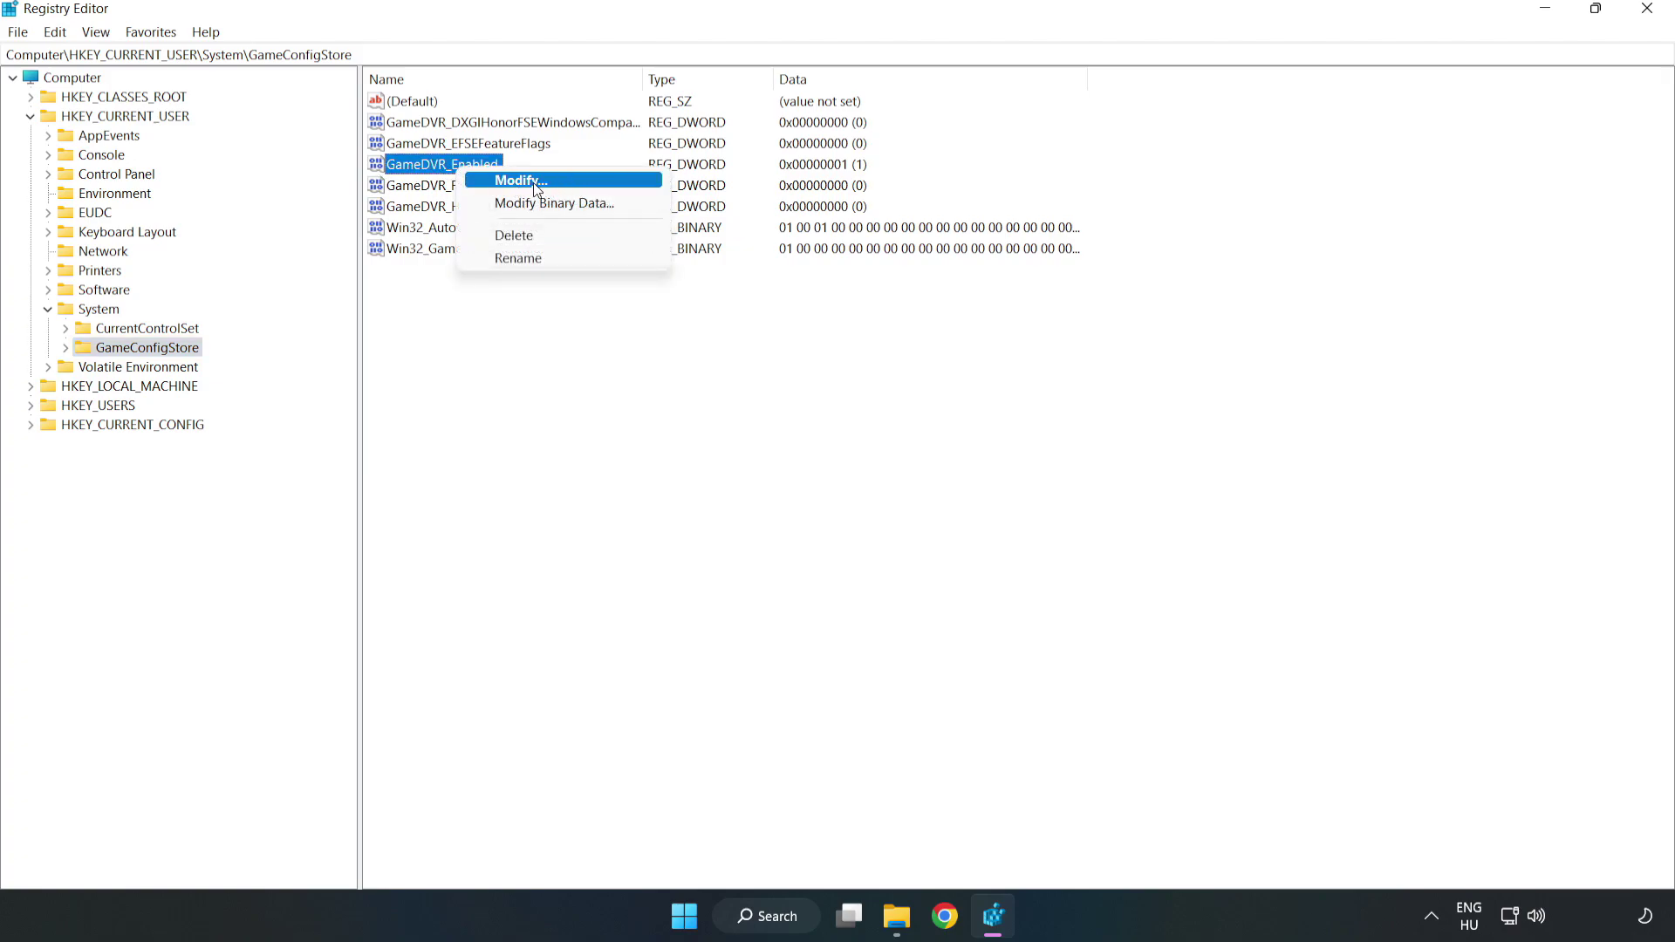
left_click(533, 187)
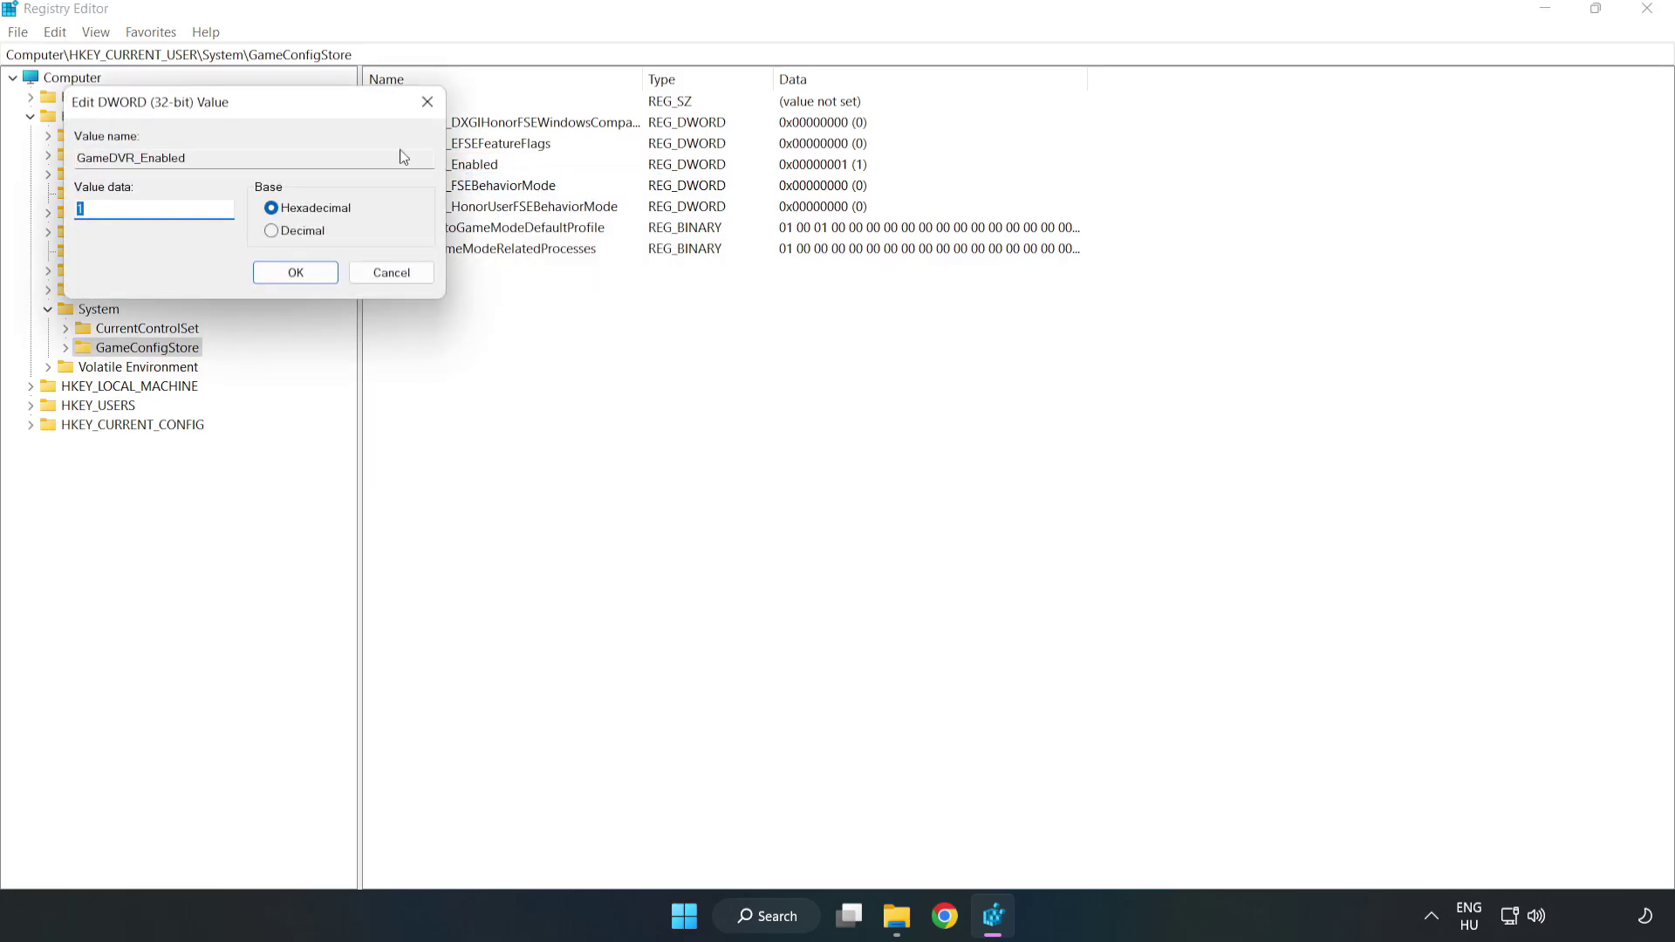
left_click_drag(337, 118, 933, 356)
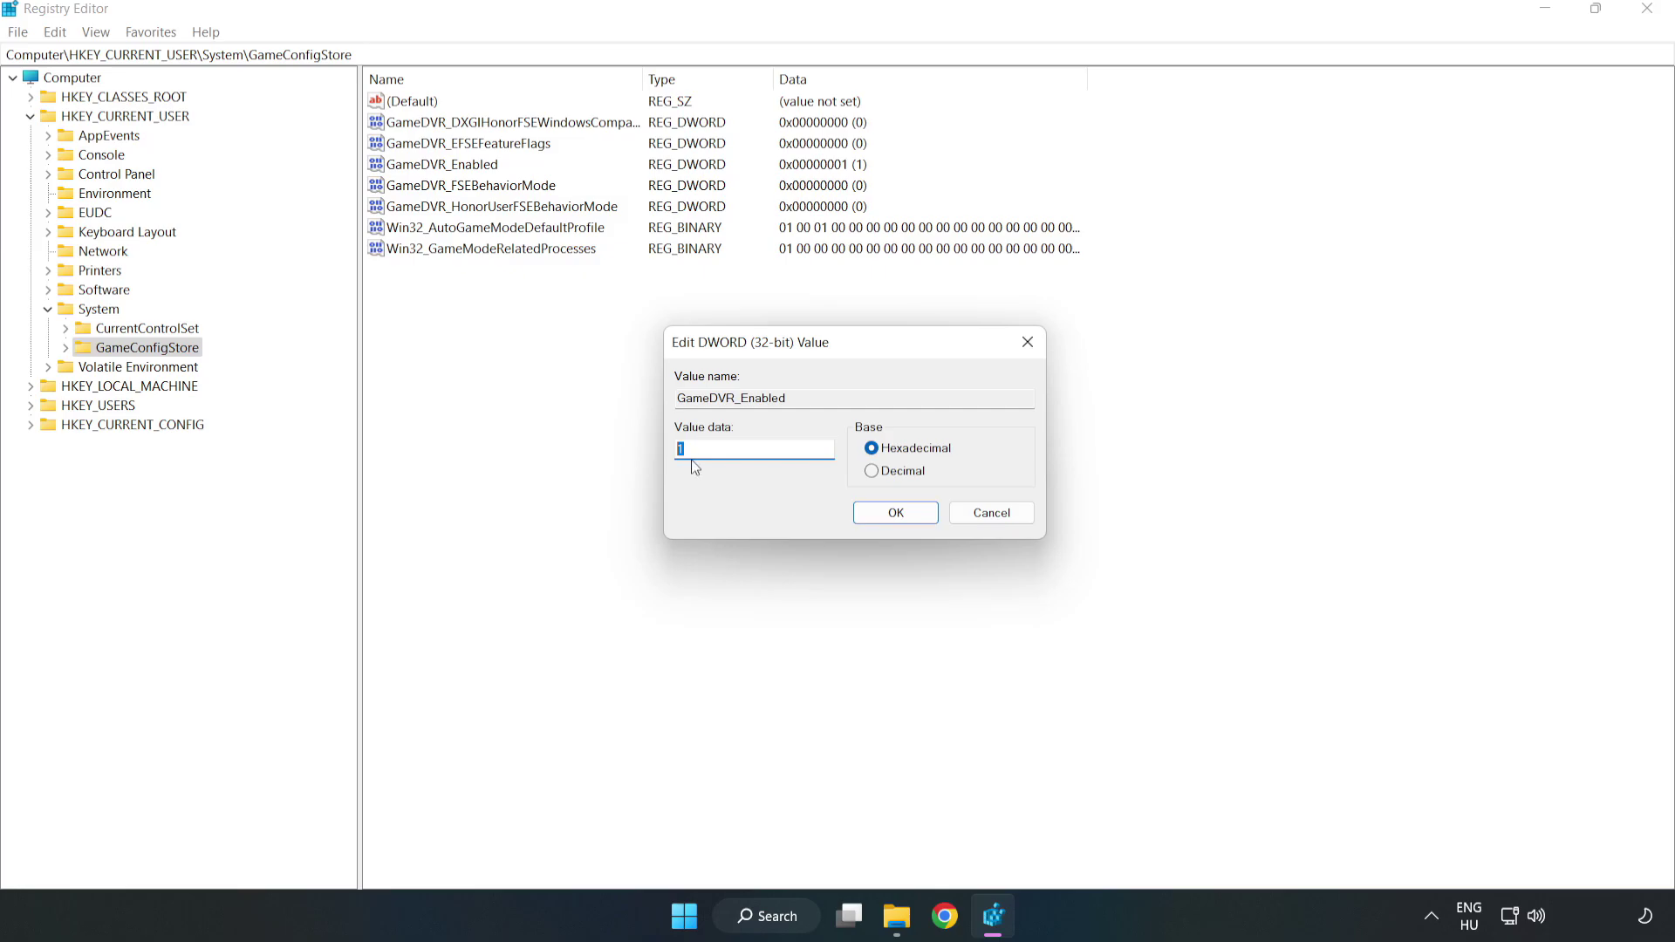
type("0")
left_click(896, 515)
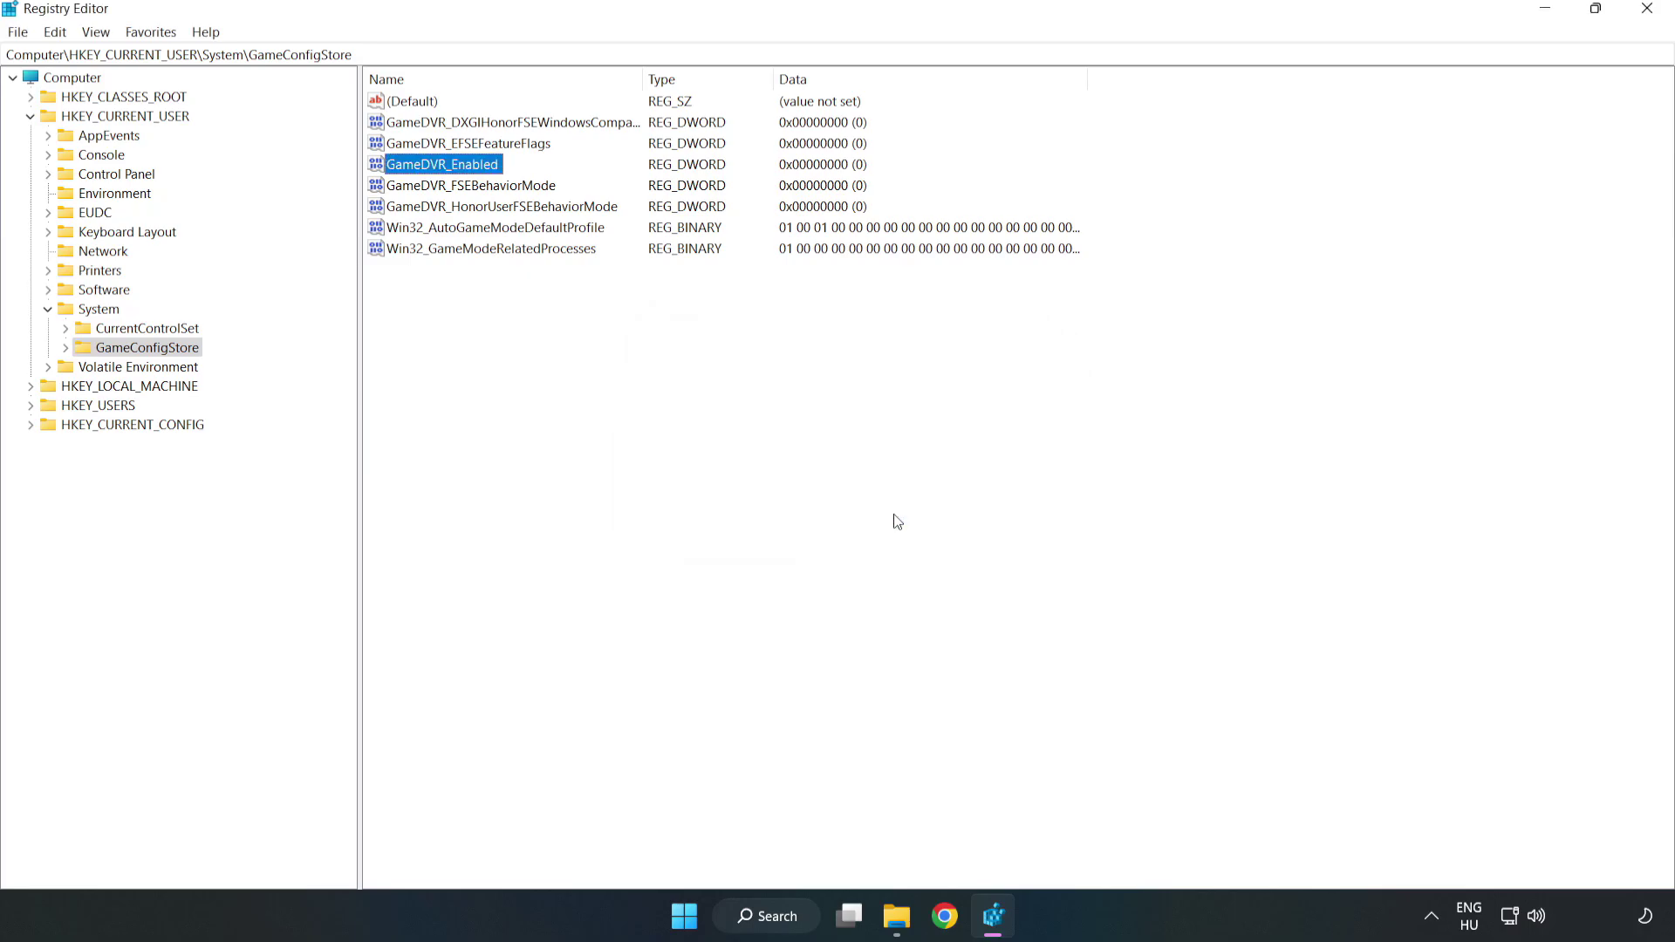
Step: Collapse HKEY_CURRENT_USER and drill into HKLM\SOFTWARE\Microsoft\PolicyManager\default\ApplicationManagement\AllowGameDVR
left_click(31, 116)
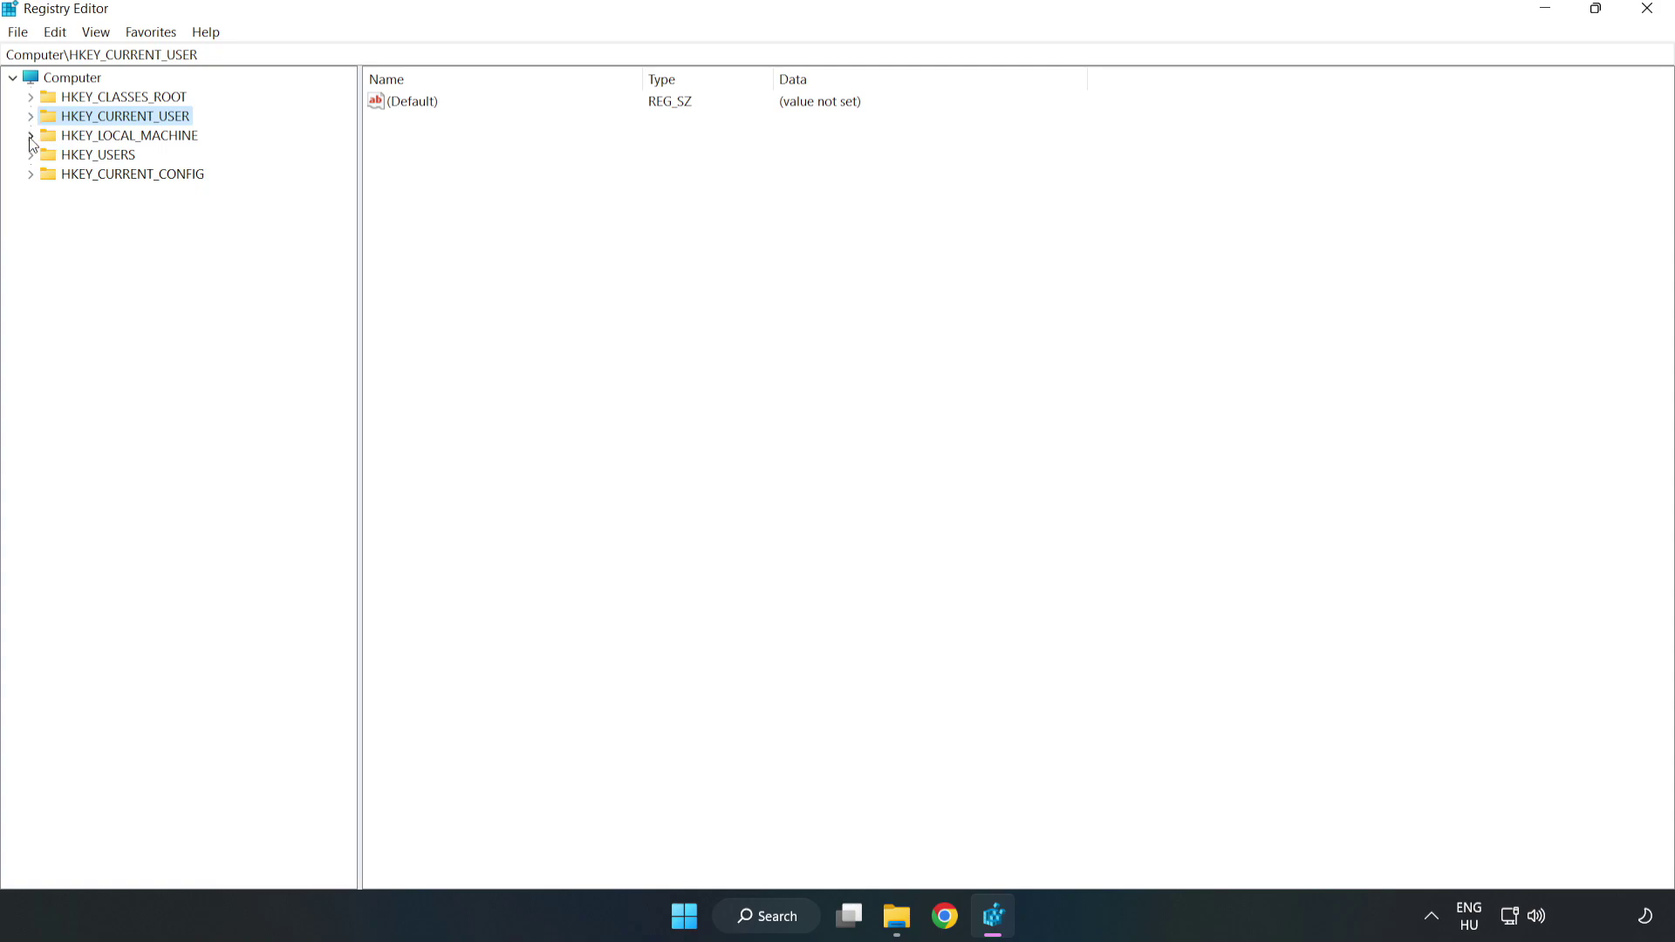
double_click(54, 136)
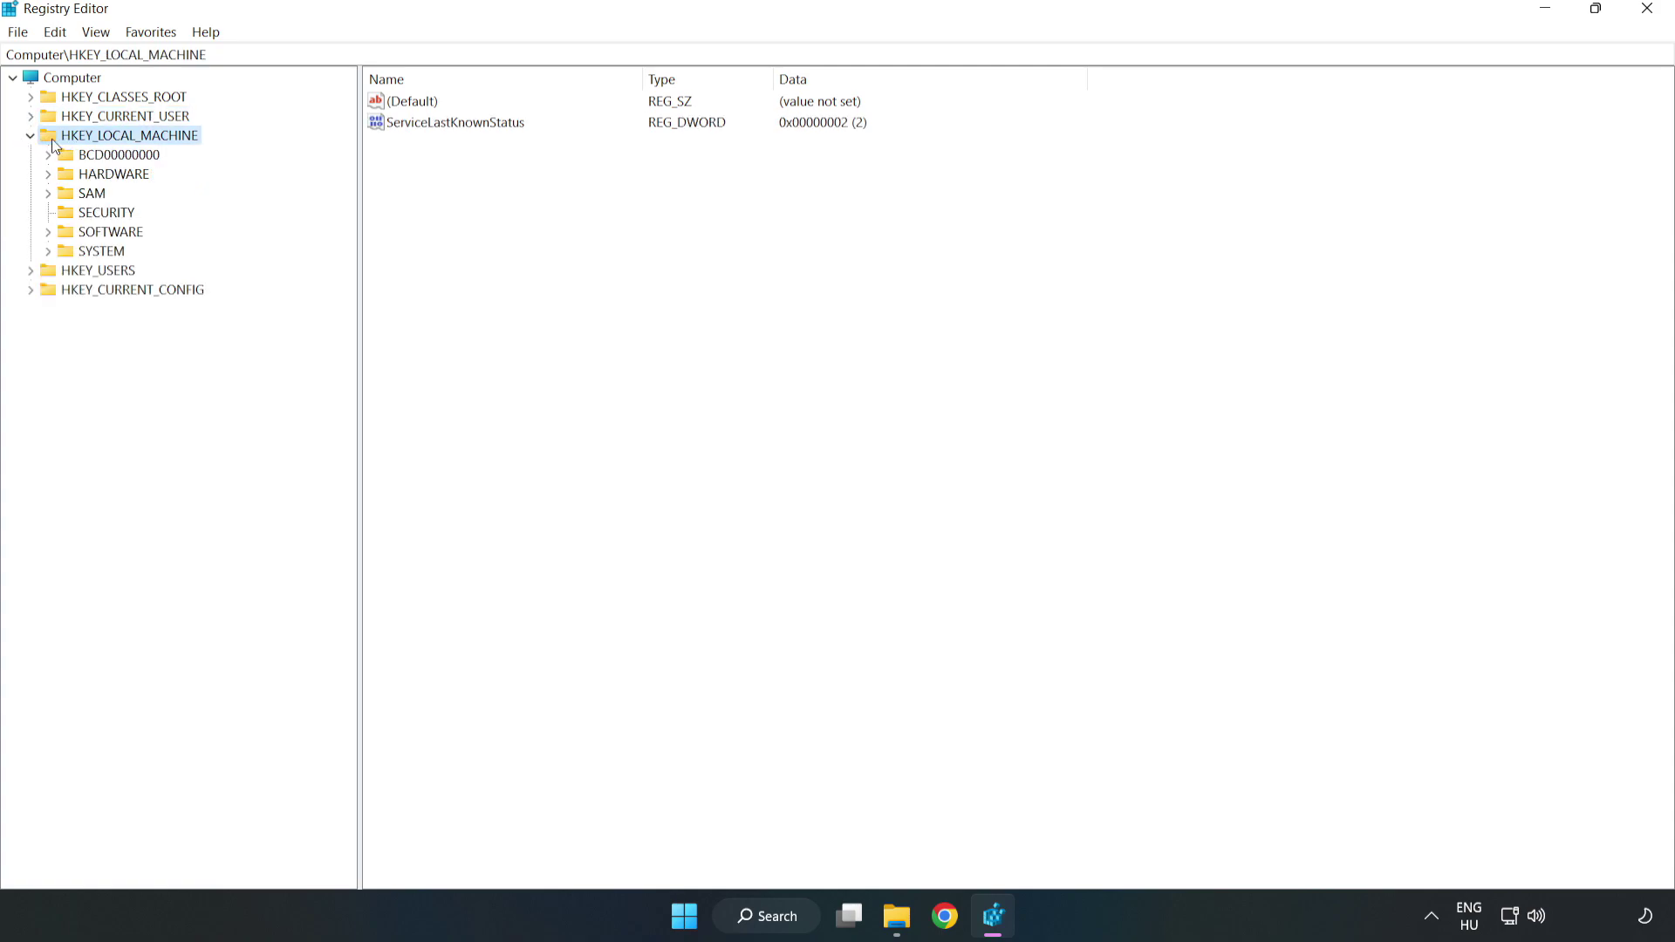
left_click(48, 232)
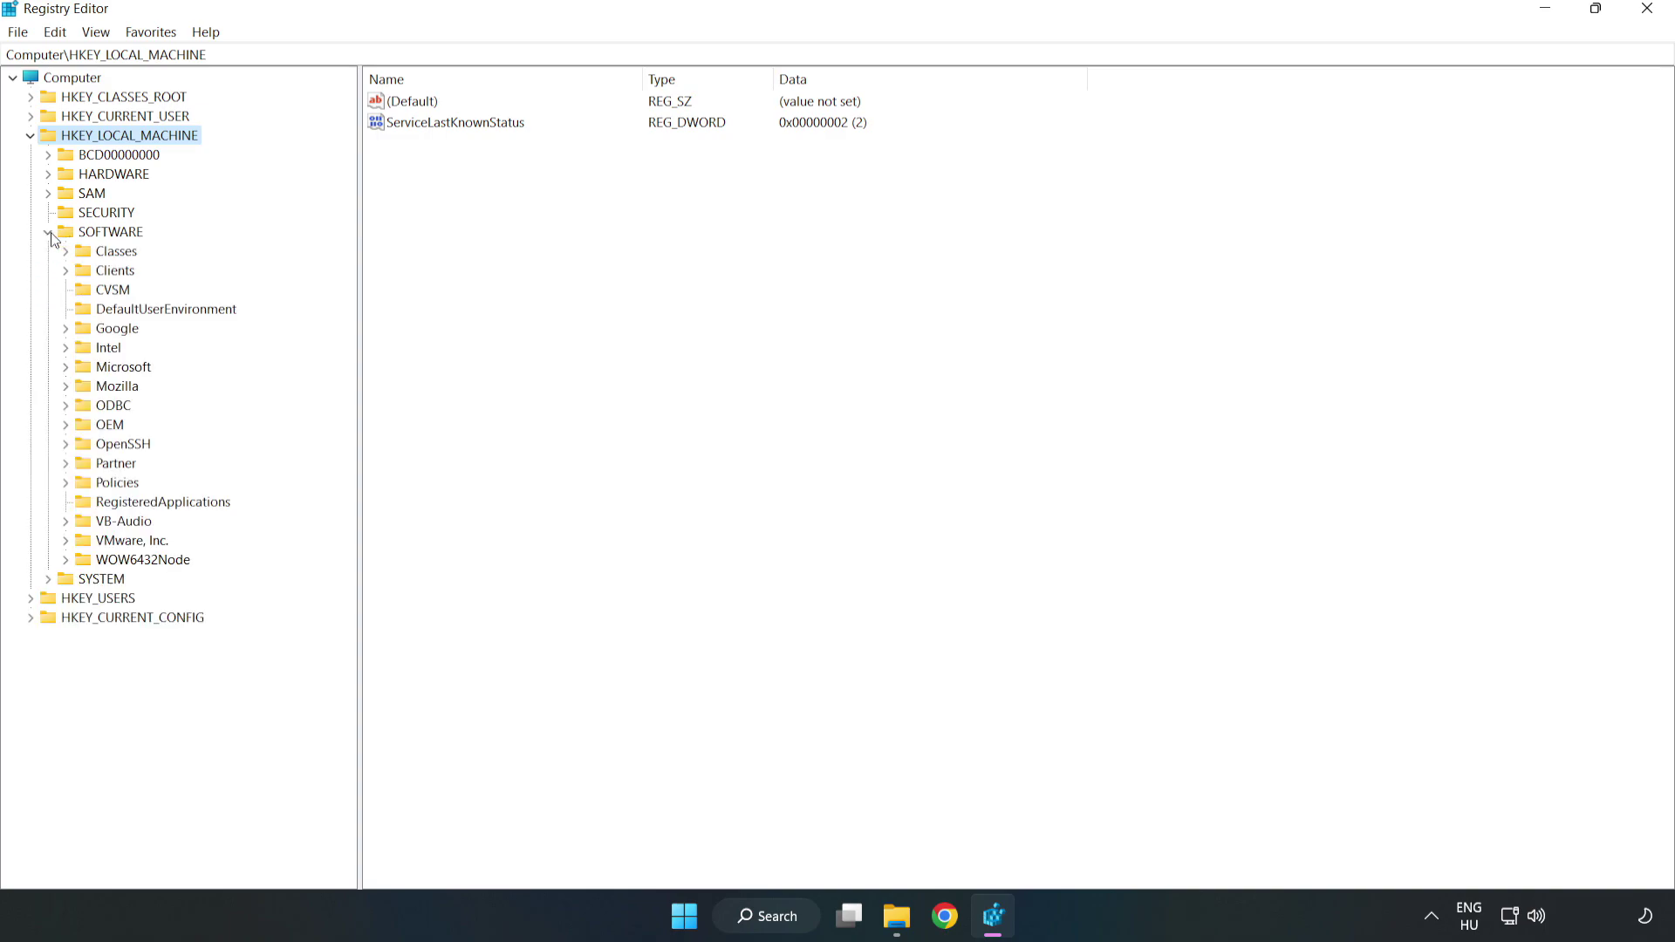
left_click(66, 370)
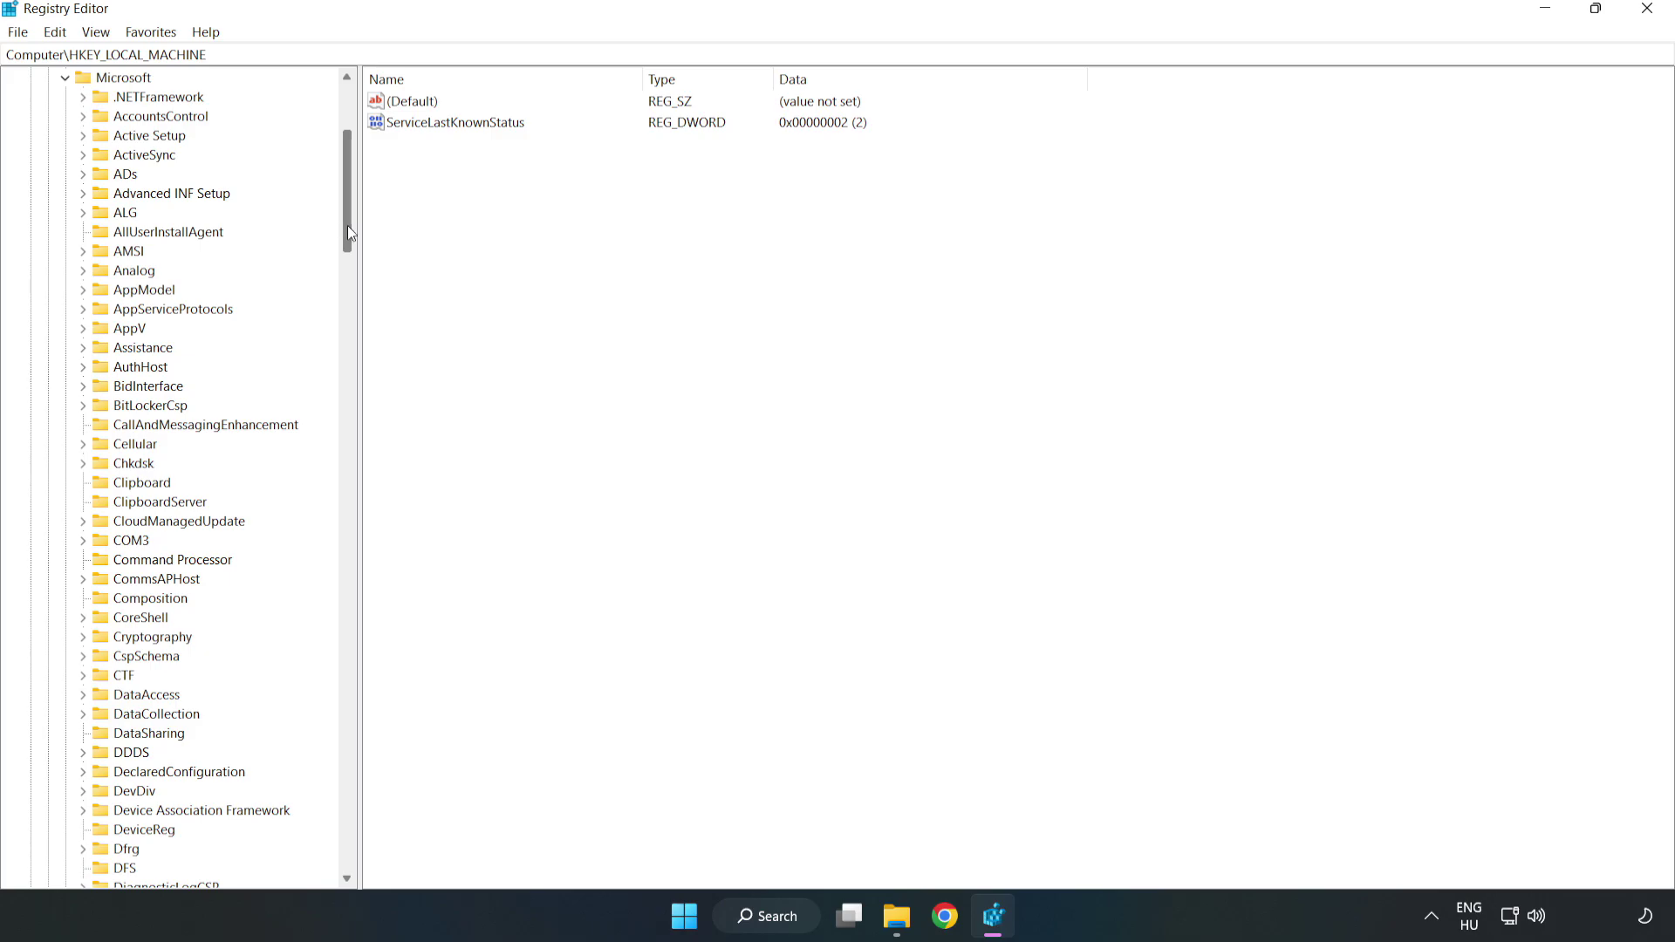
left_click_drag(348, 232, 378, 620)
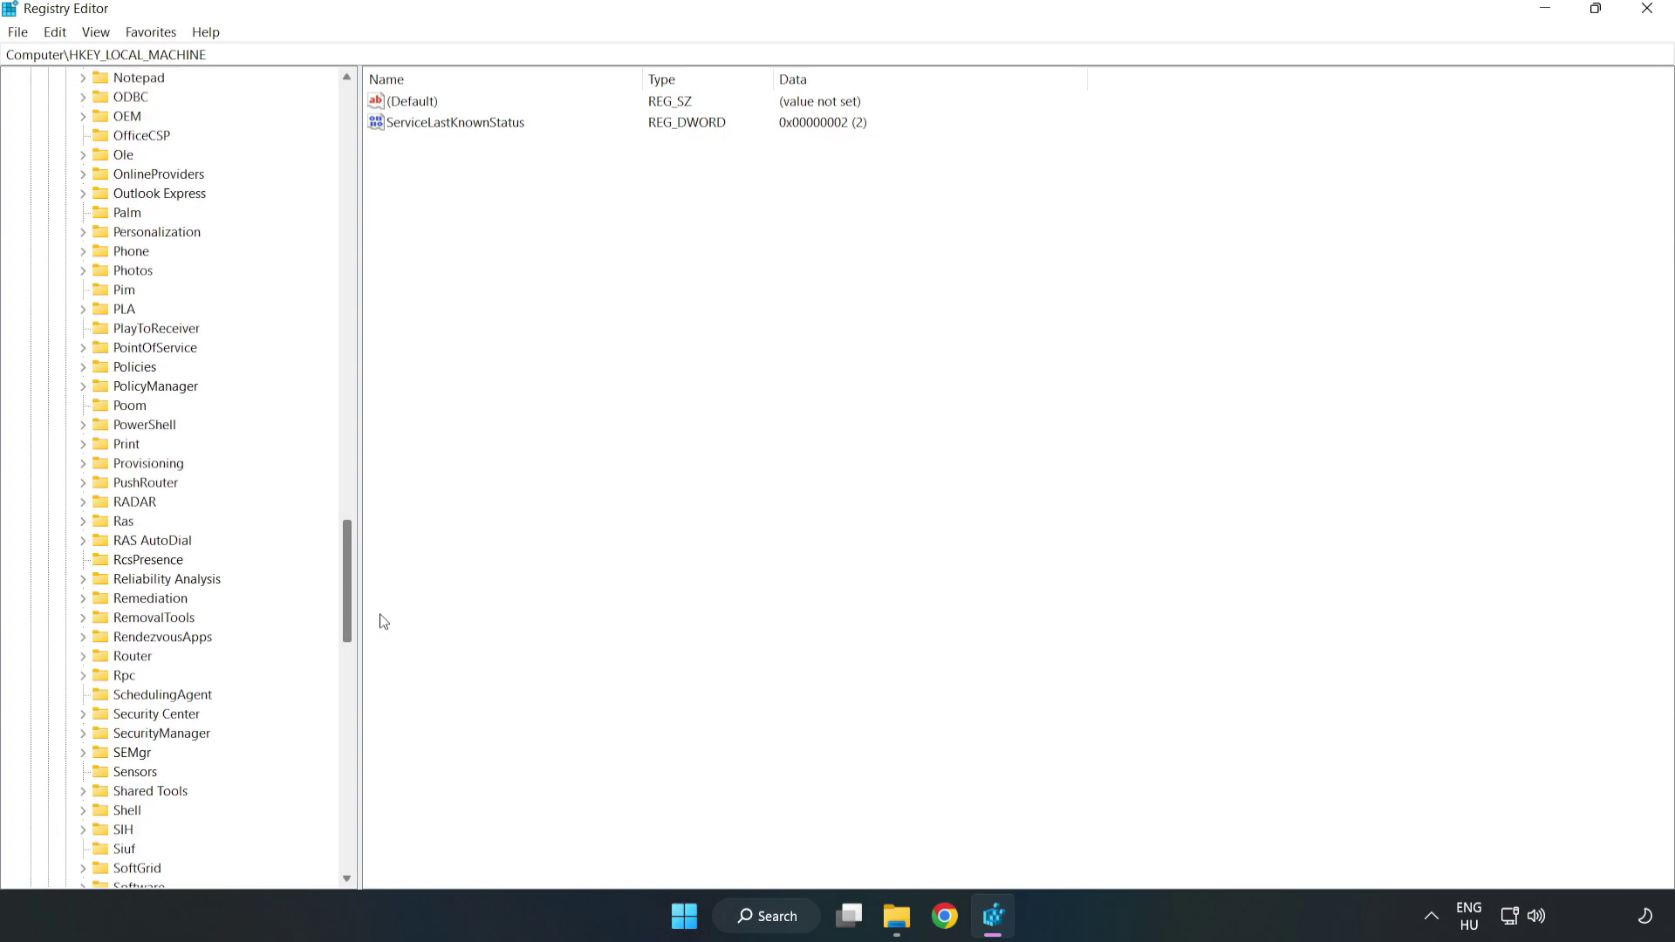
left_click(83, 387)
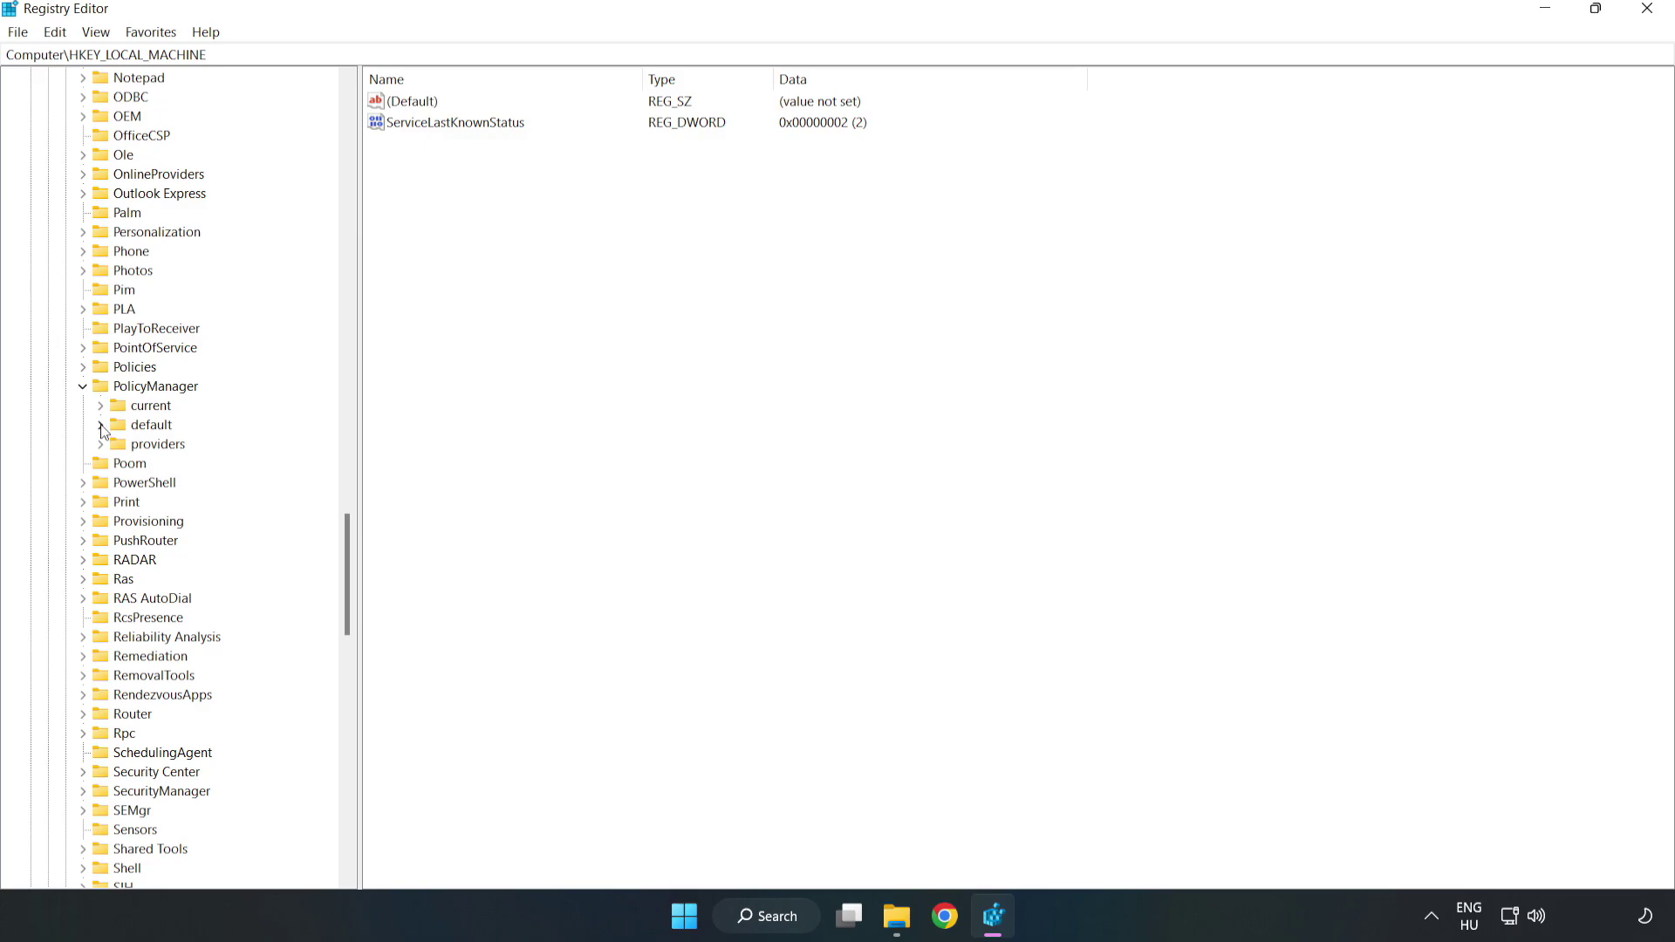
left_click(101, 424)
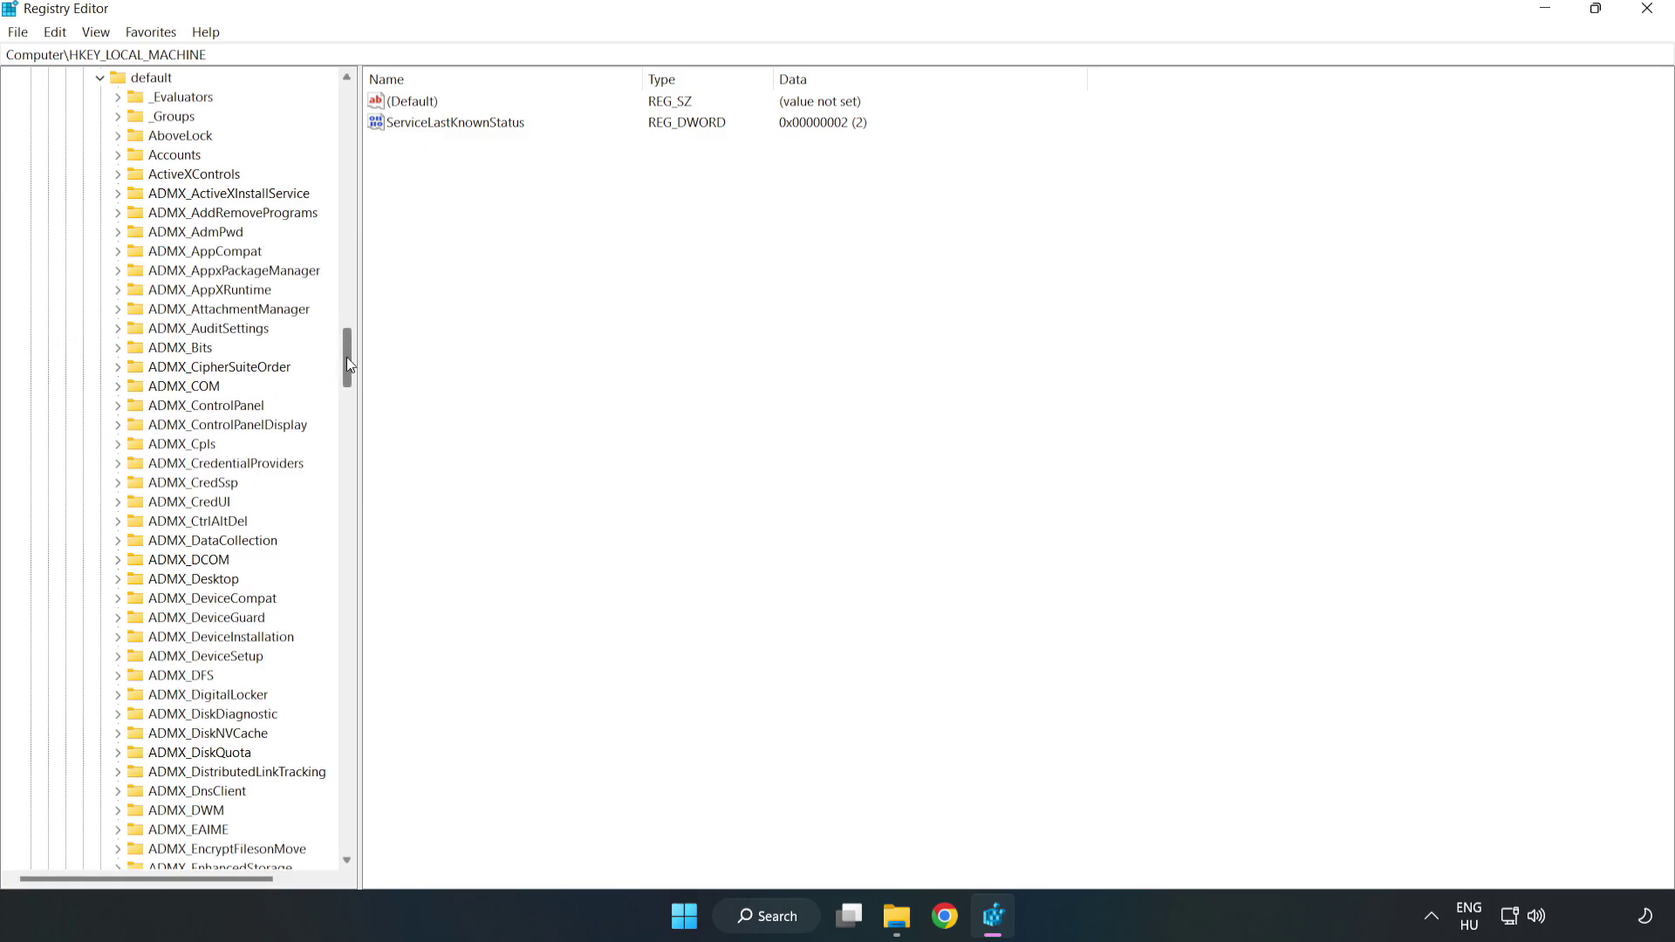
left_click_drag(348, 358, 340, 553)
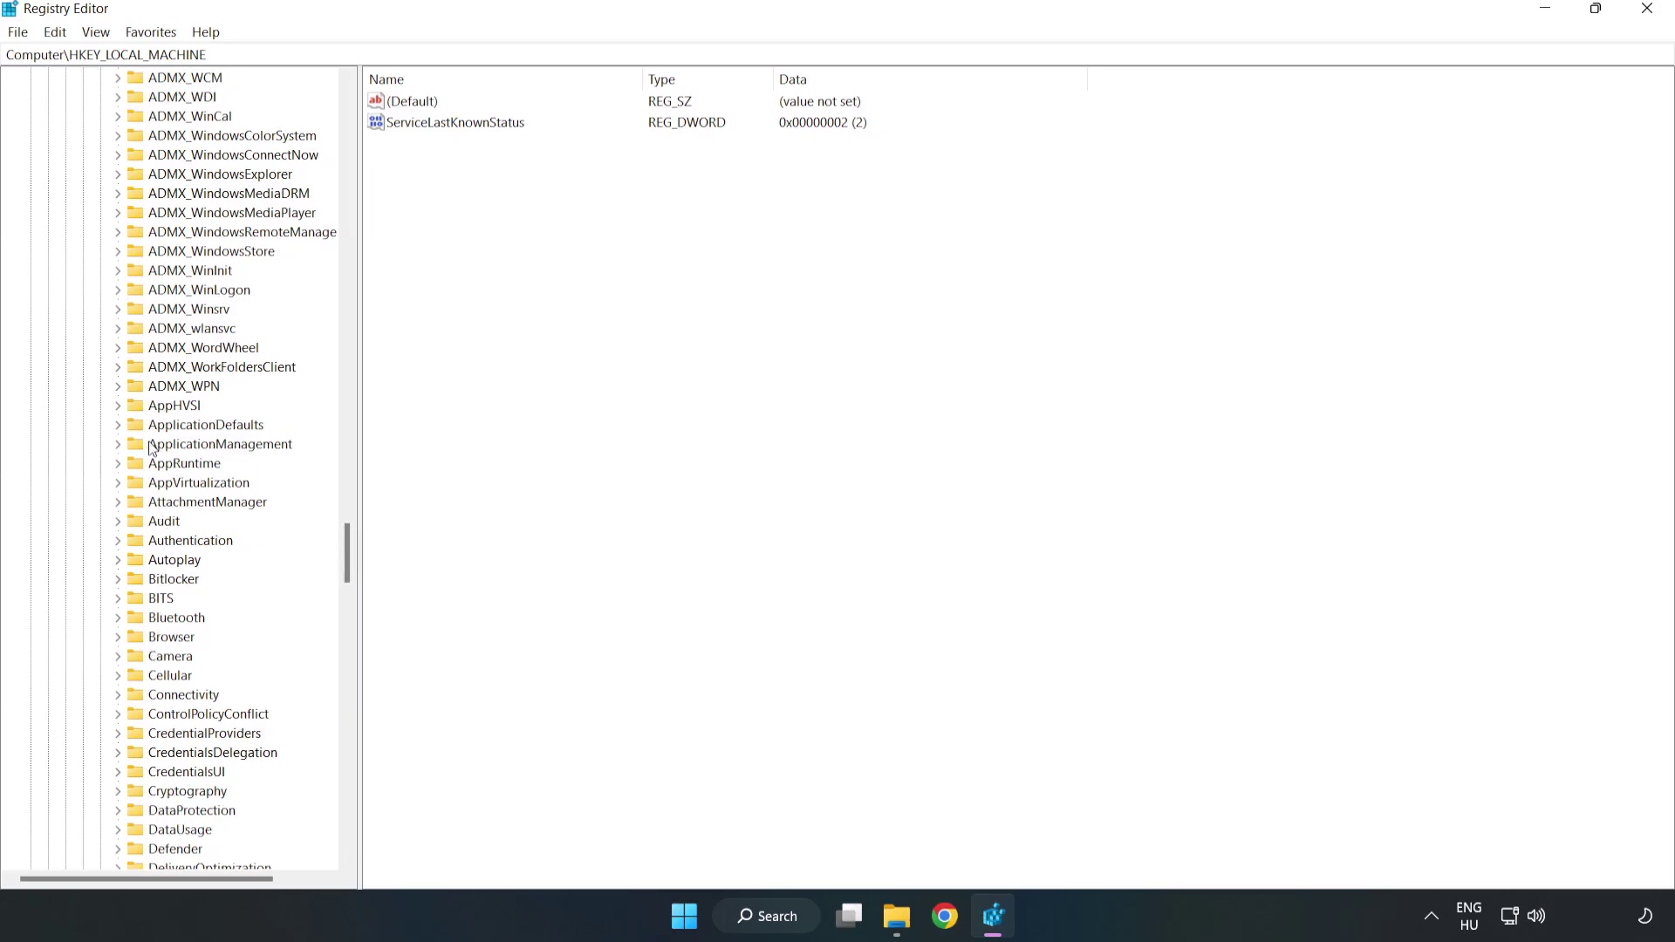
left_click(122, 443)
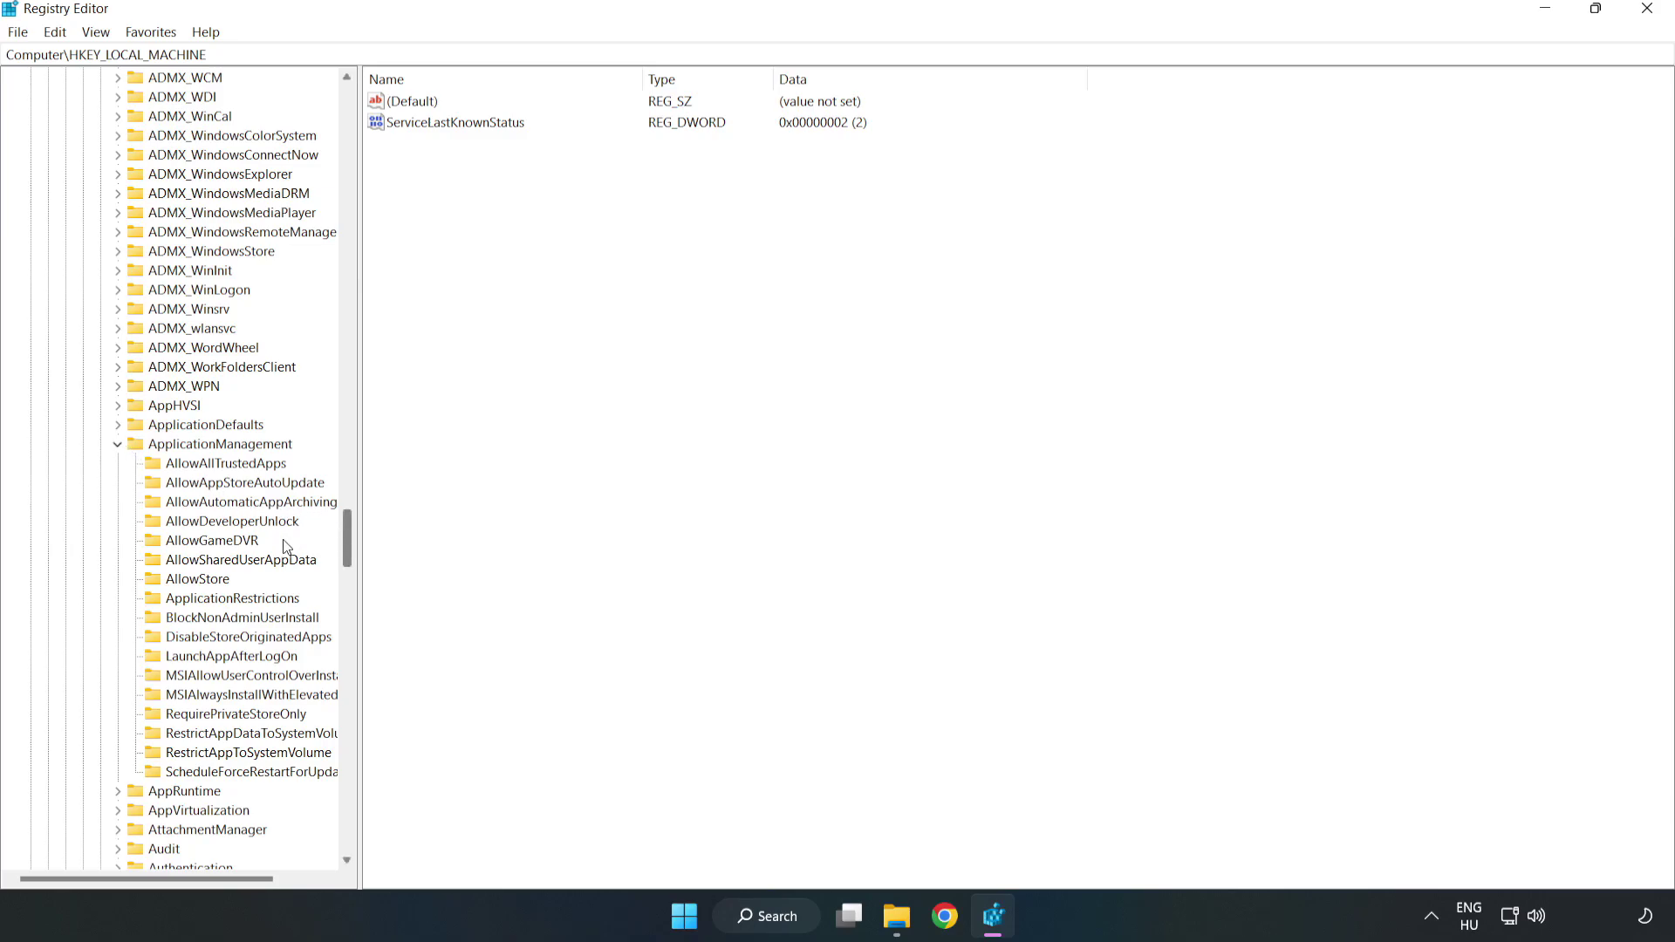
left_click(195, 541)
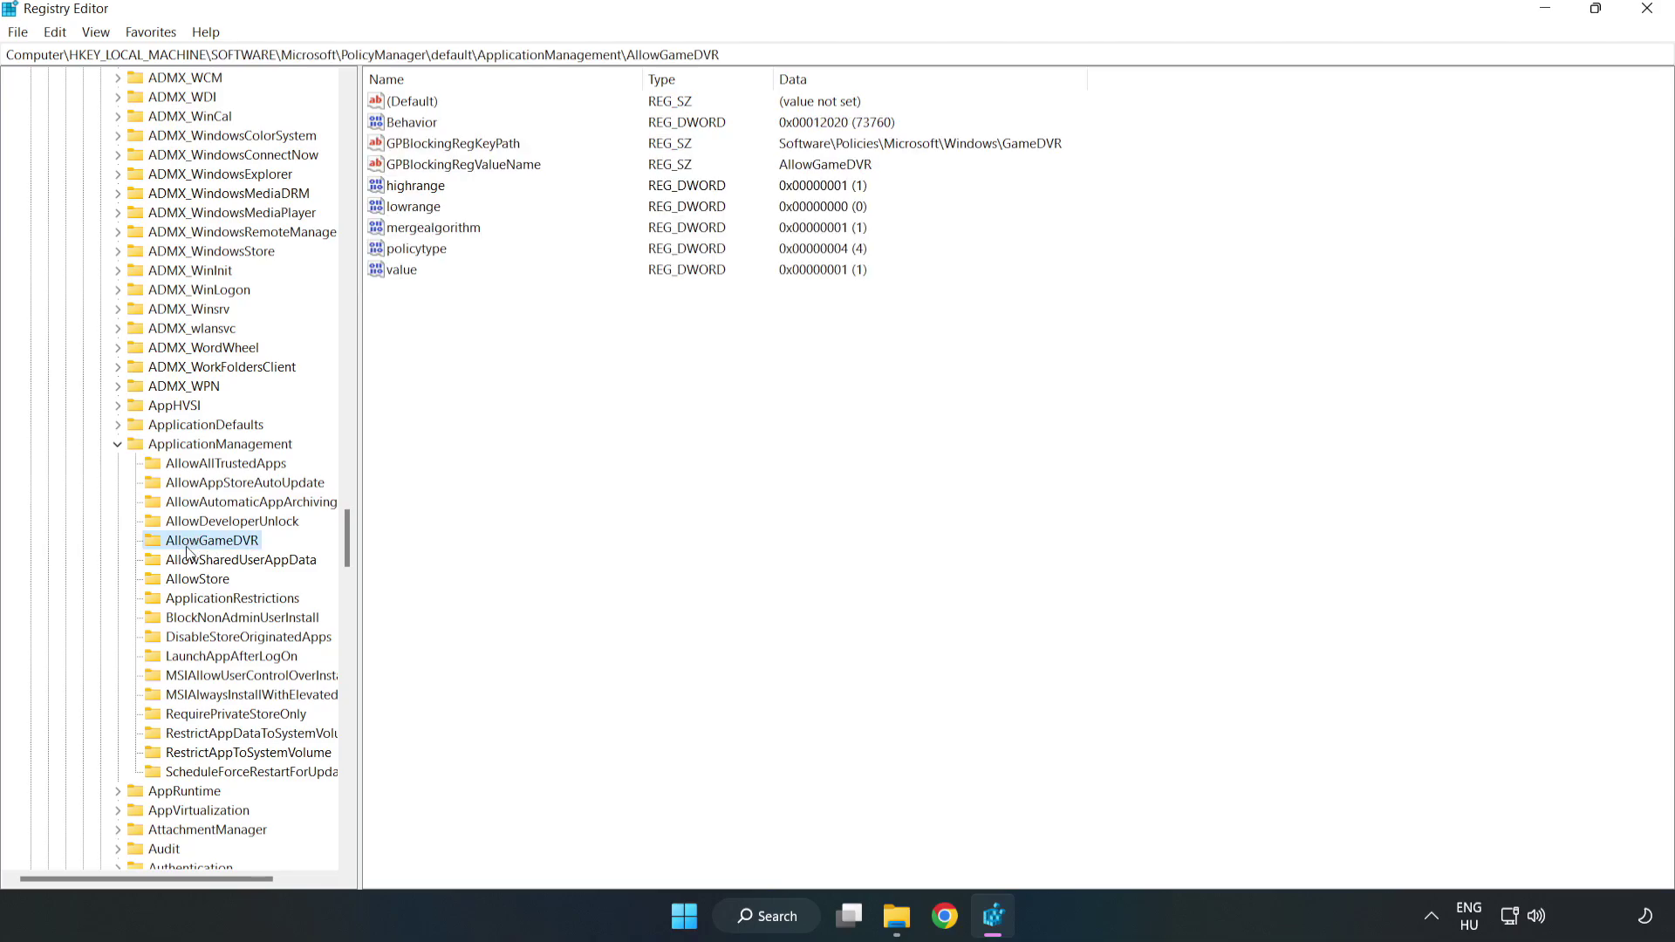
Step: Edit the AllowGameDVR 'value' DWORD, changing its data from 1 to 0
left_click(391, 274)
right_click(410, 276)
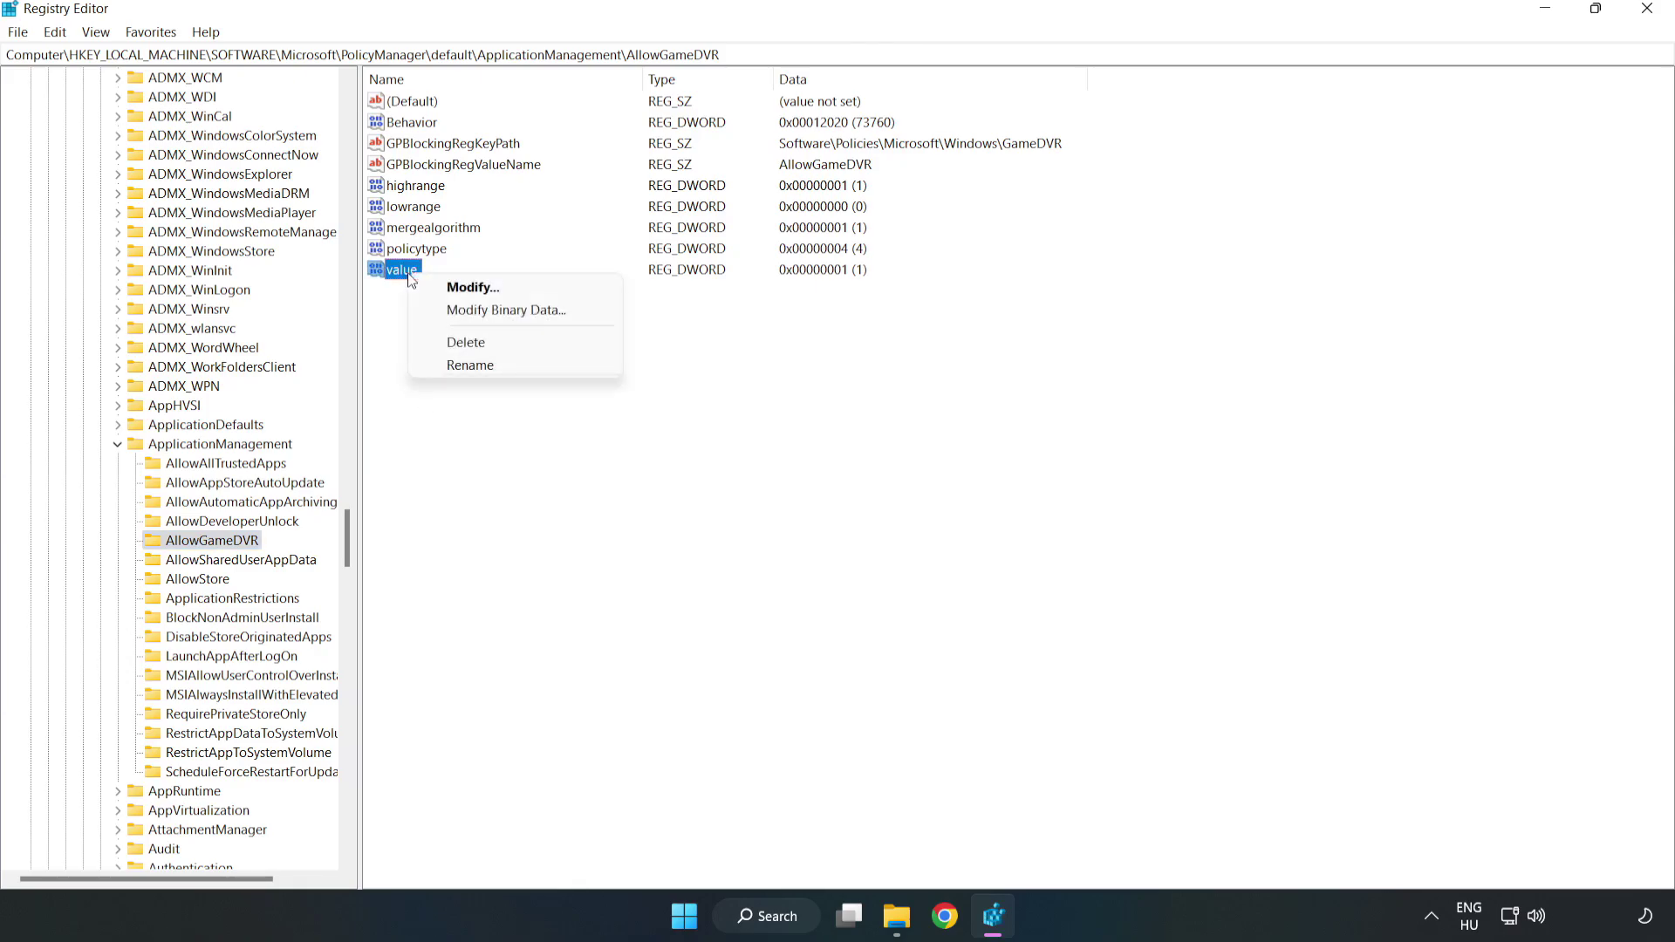
left_click(481, 291)
left_click_drag(314, 105, 853, 348)
left_click(671, 449)
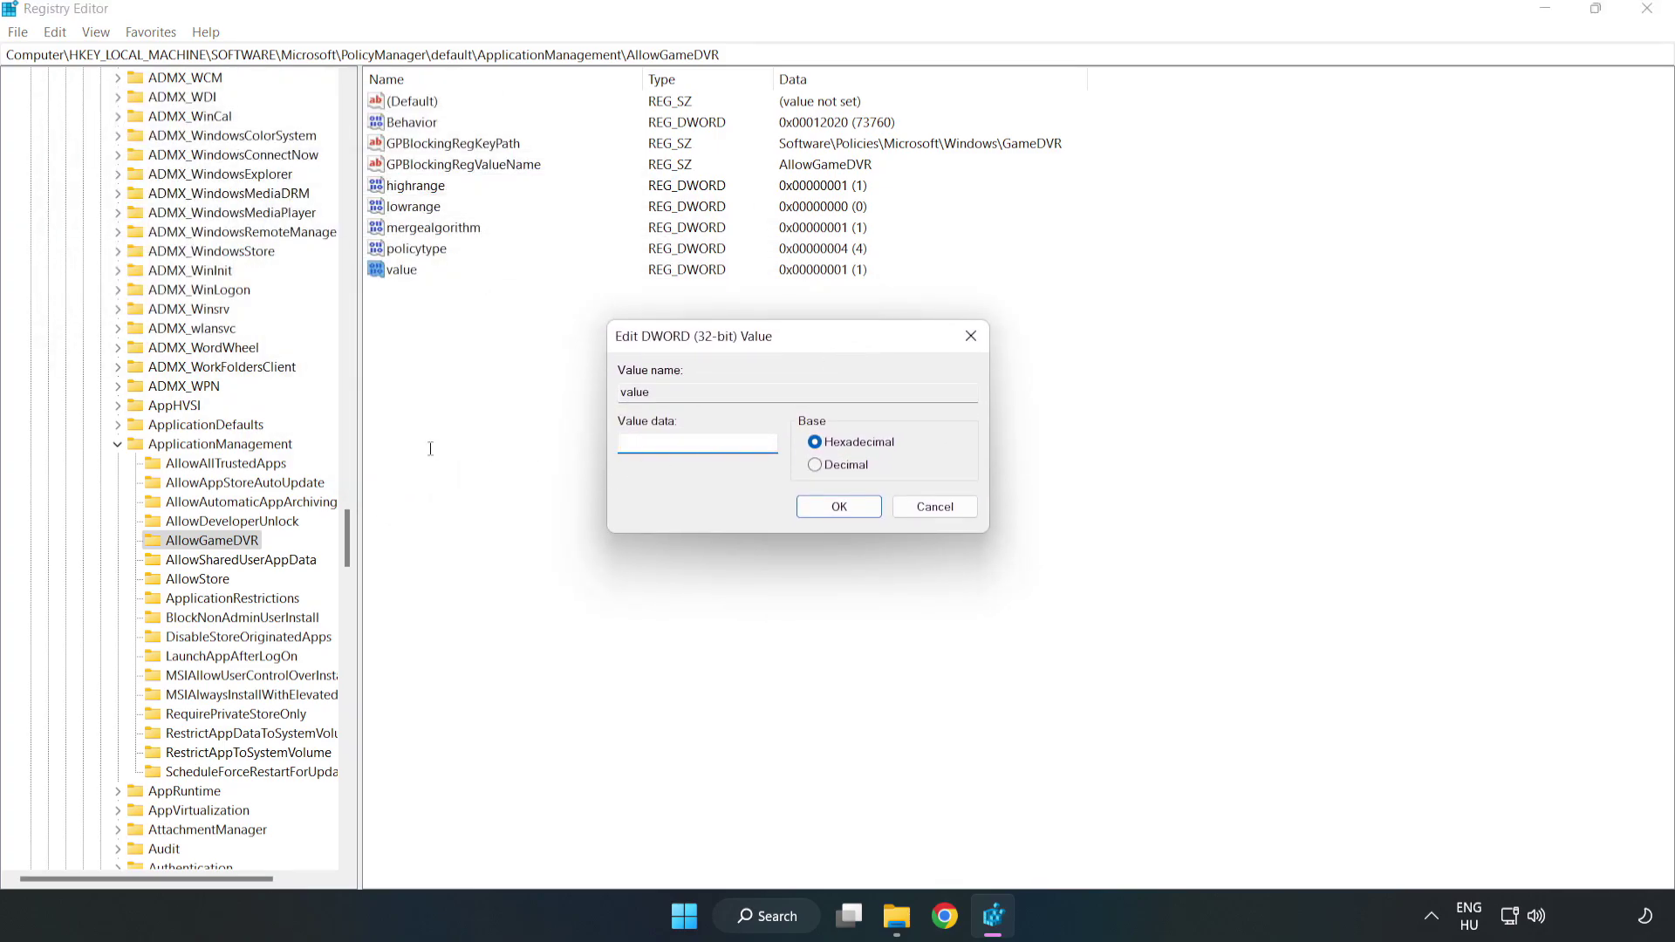
type("0")
left_click(842, 507)
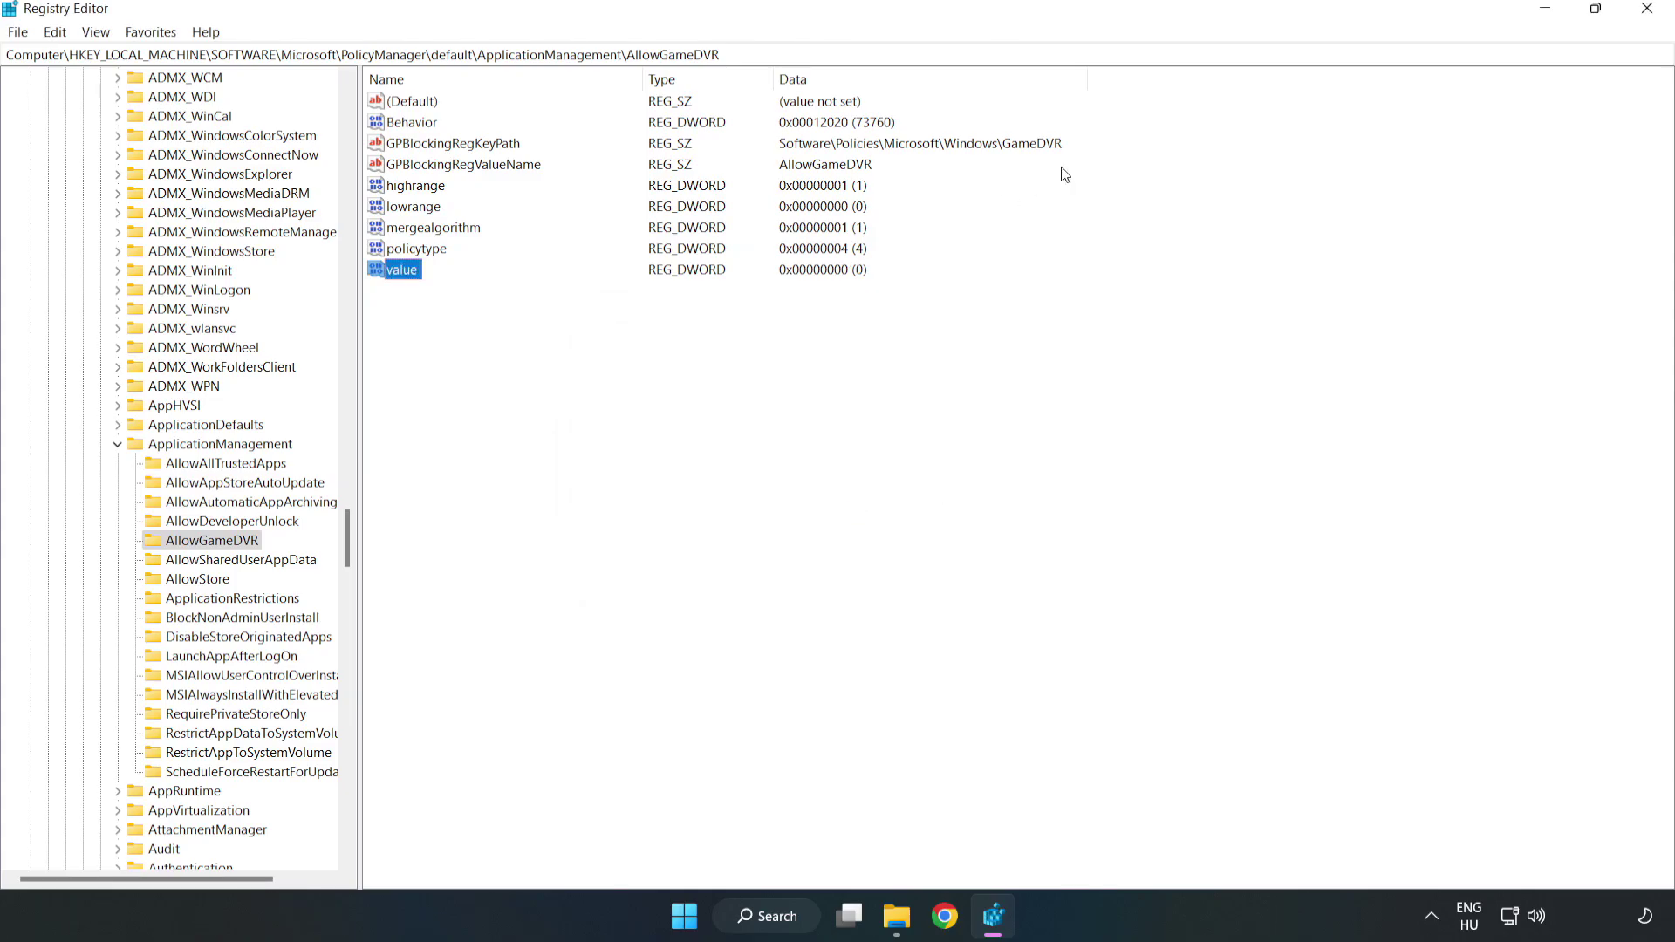
Step: Close Registry Editor and download dxwebsetup.exe from Chrome's DirectX End-User Runtime Web Installer page
left_click(1647, 13)
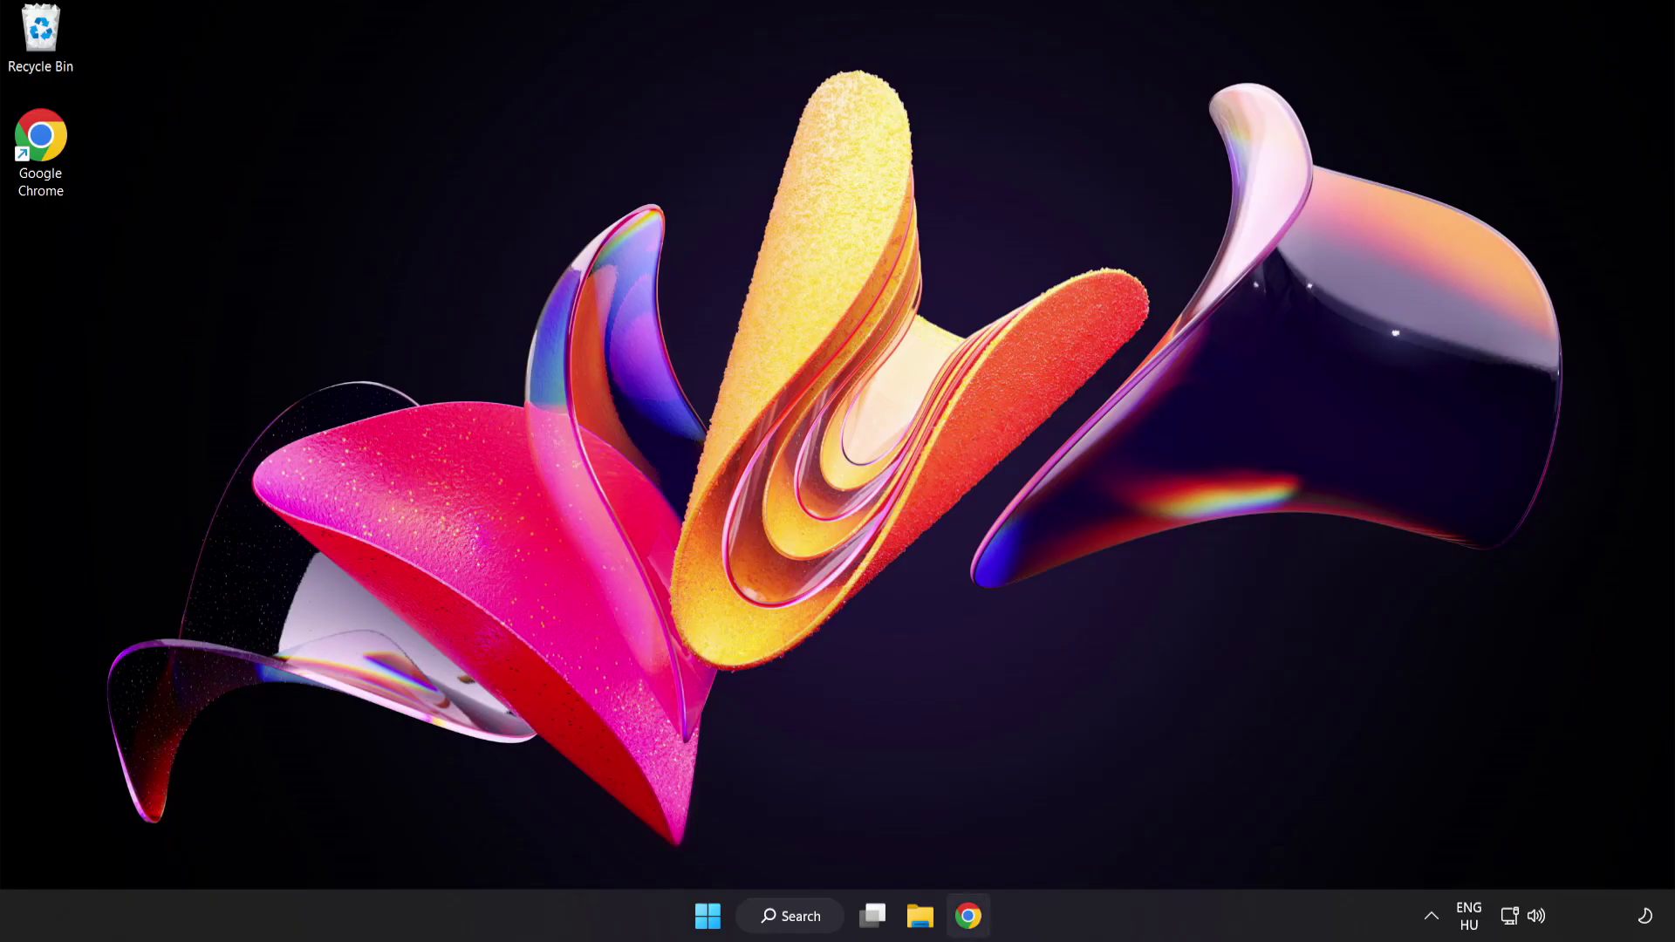
left_click(967, 928)
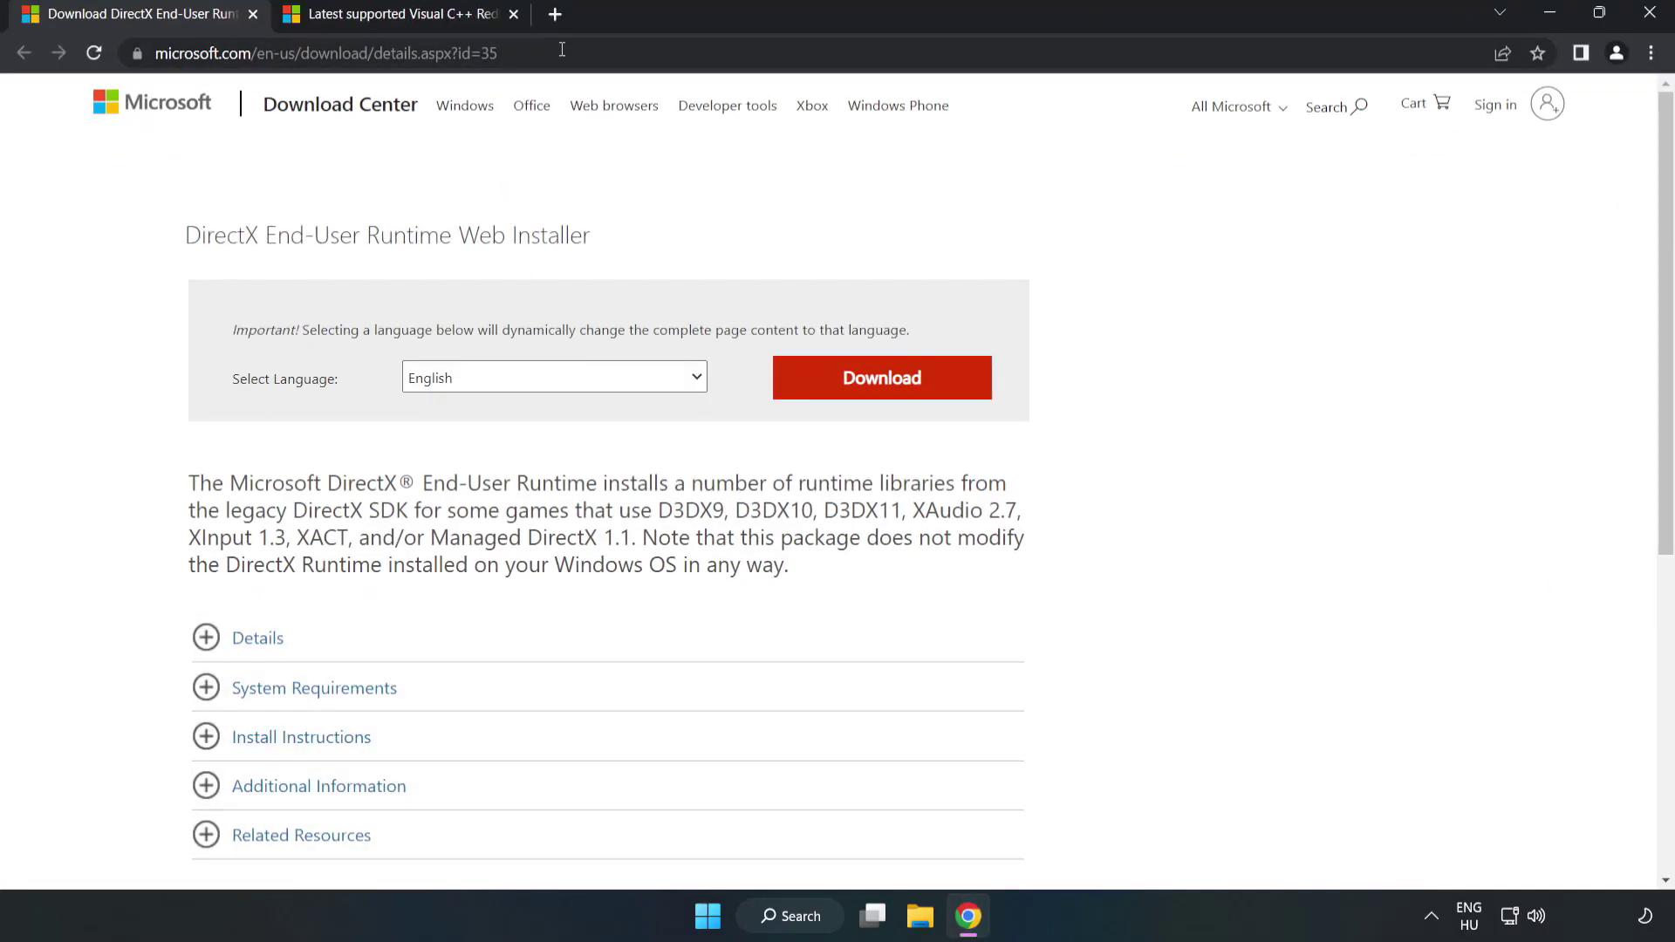
left_click(319, 52)
left_click(179, 52)
left_click_drag(497, 53, 156, 52)
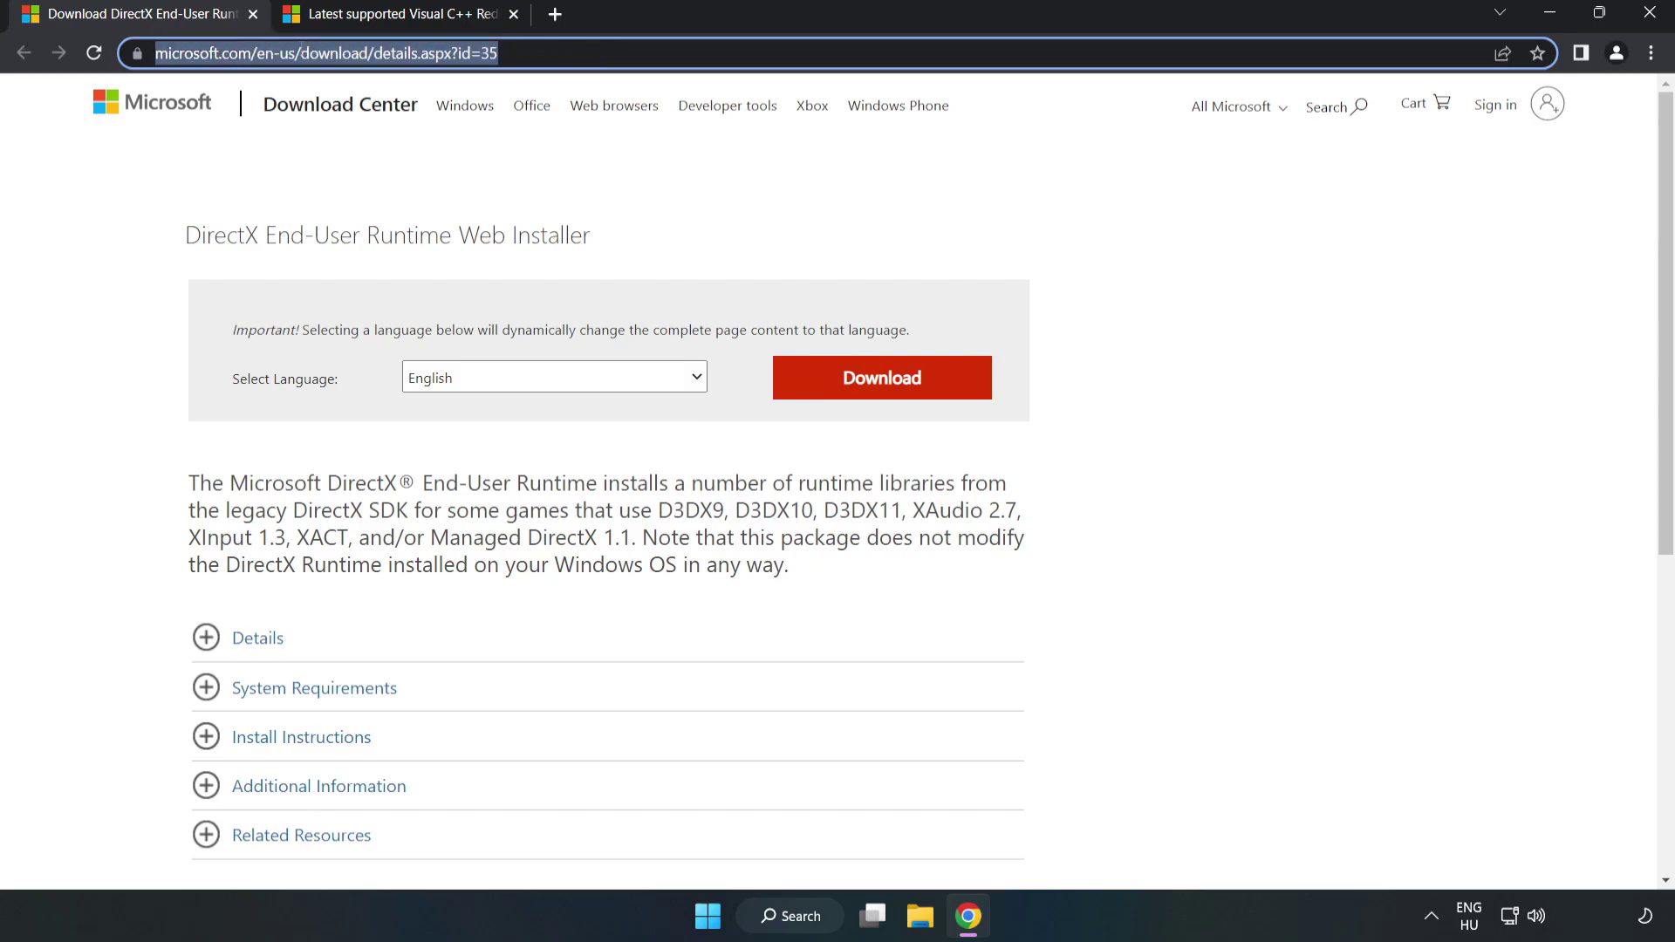
left_click(262, 52)
left_click(680, 197)
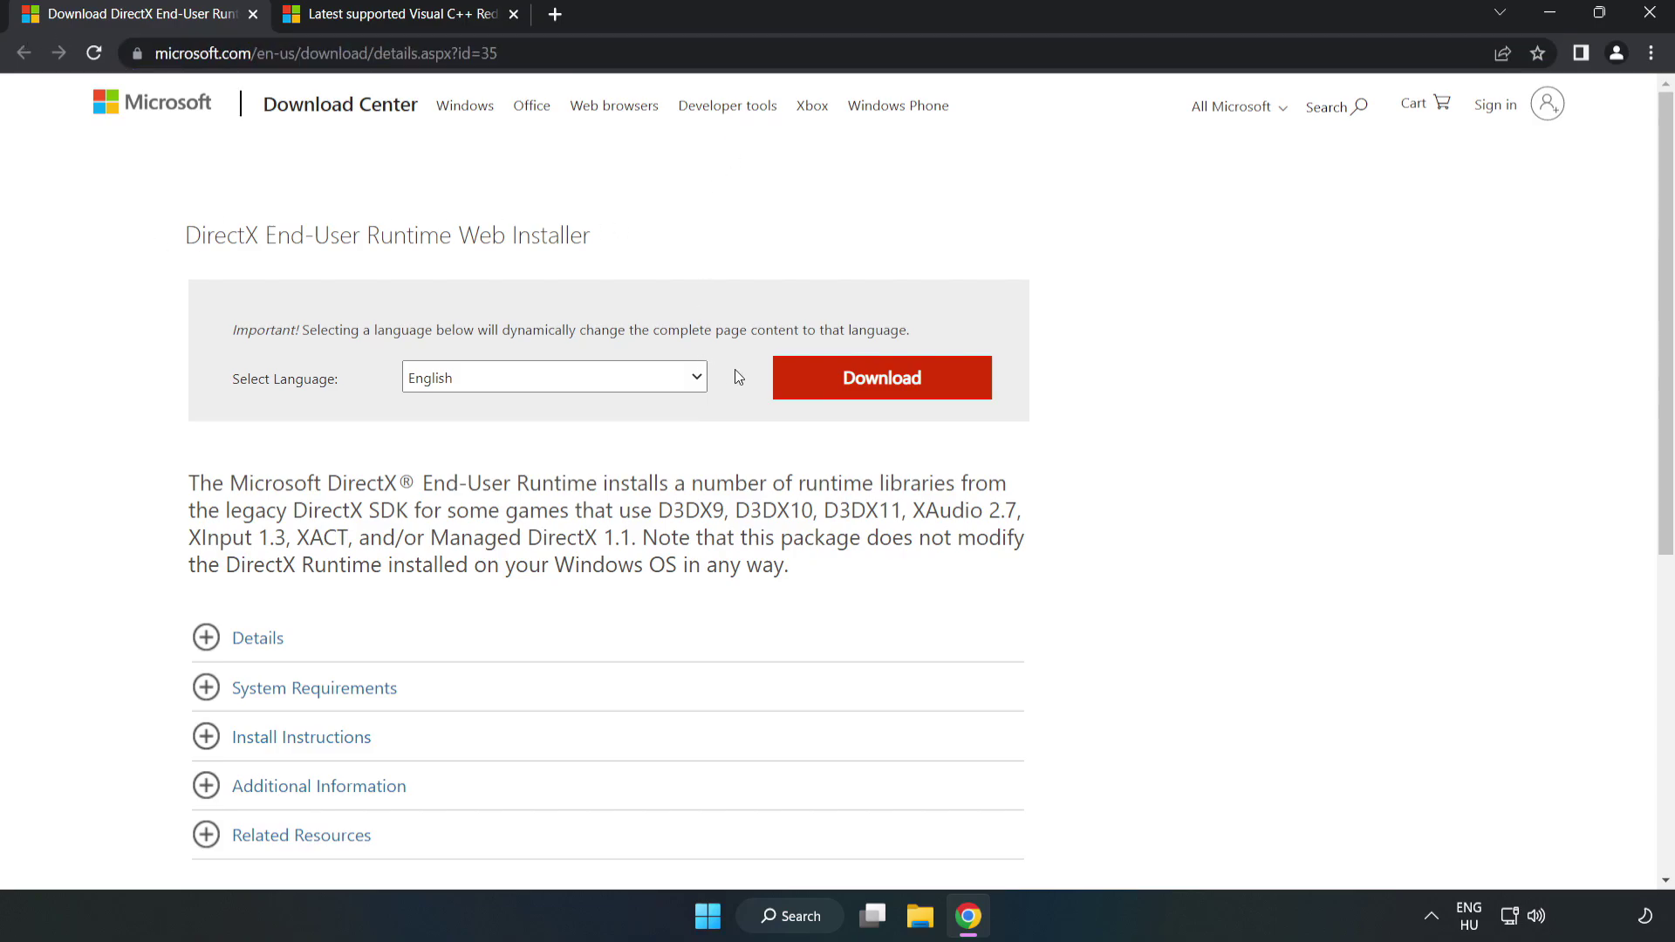
left_click(894, 398)
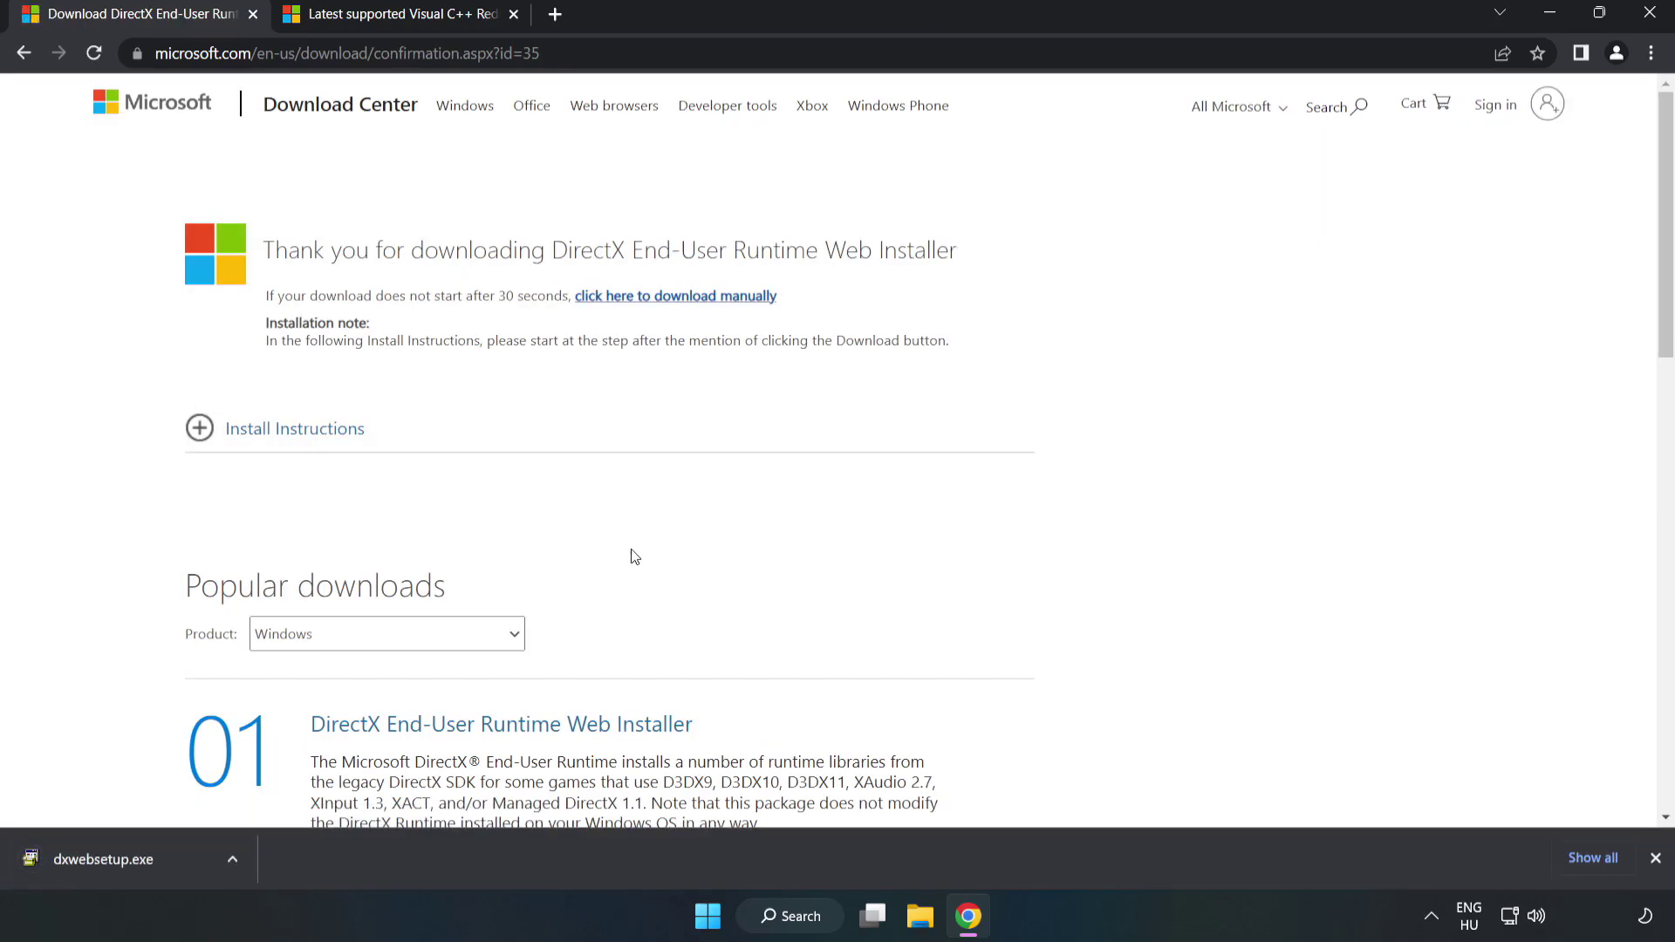
Step: Run dxwebsetup.exe, accept the license, decline the Bing Bar, and finish since DirectX is already current
left_click(169, 863)
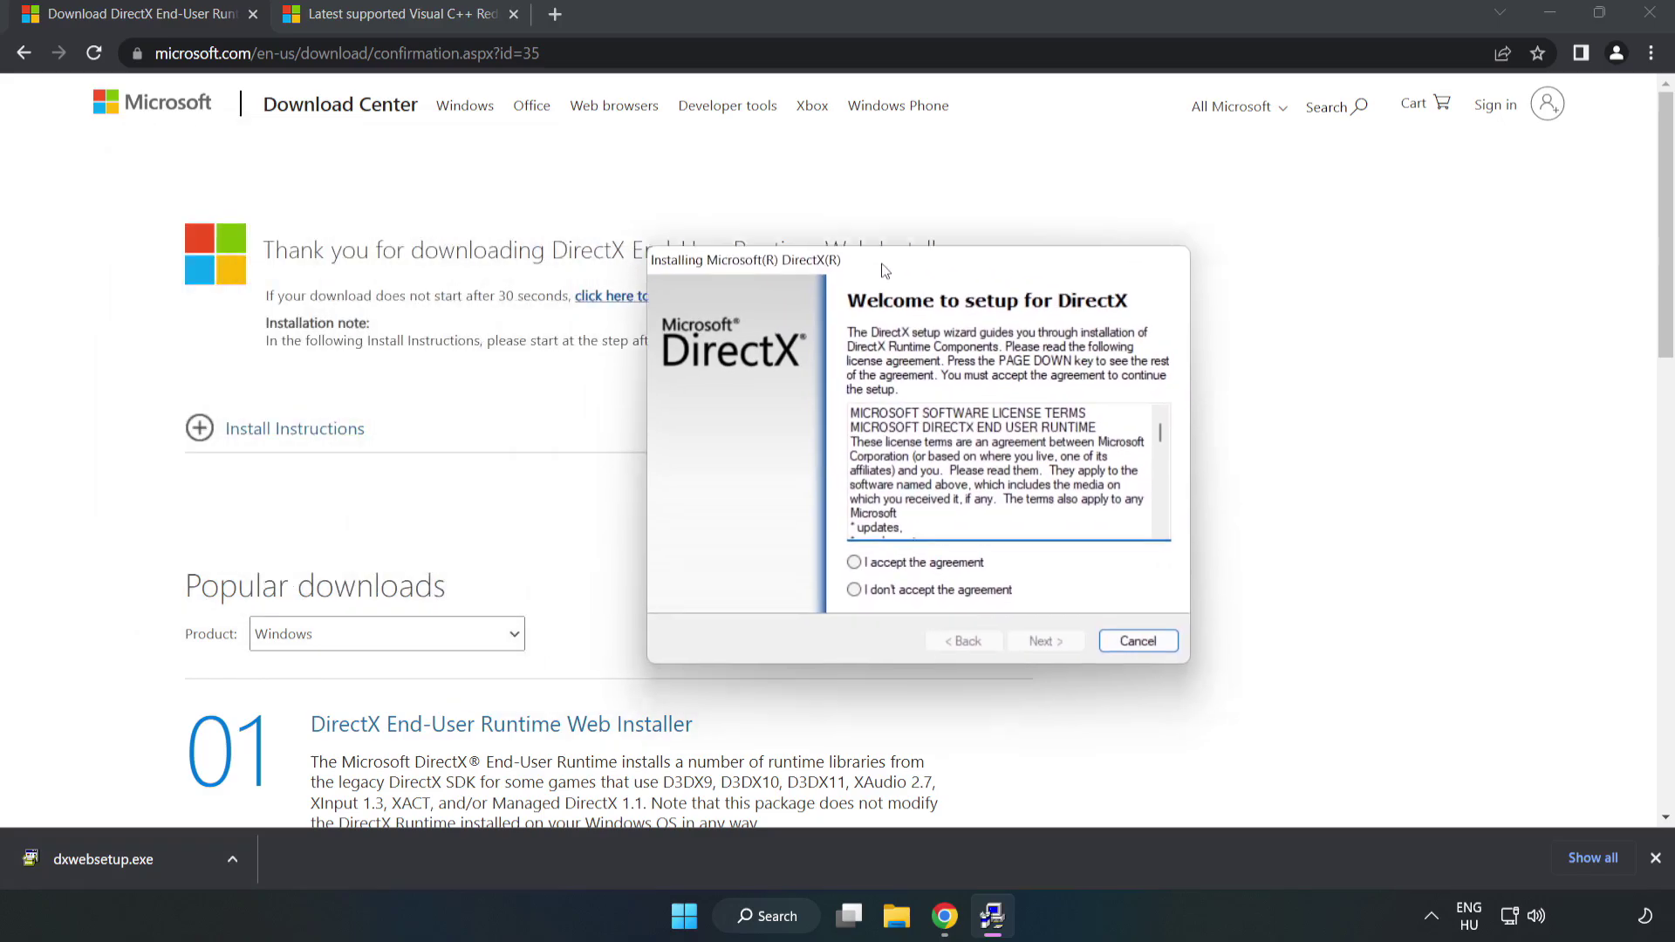
left_click_drag(1078, 412, 1078, 518)
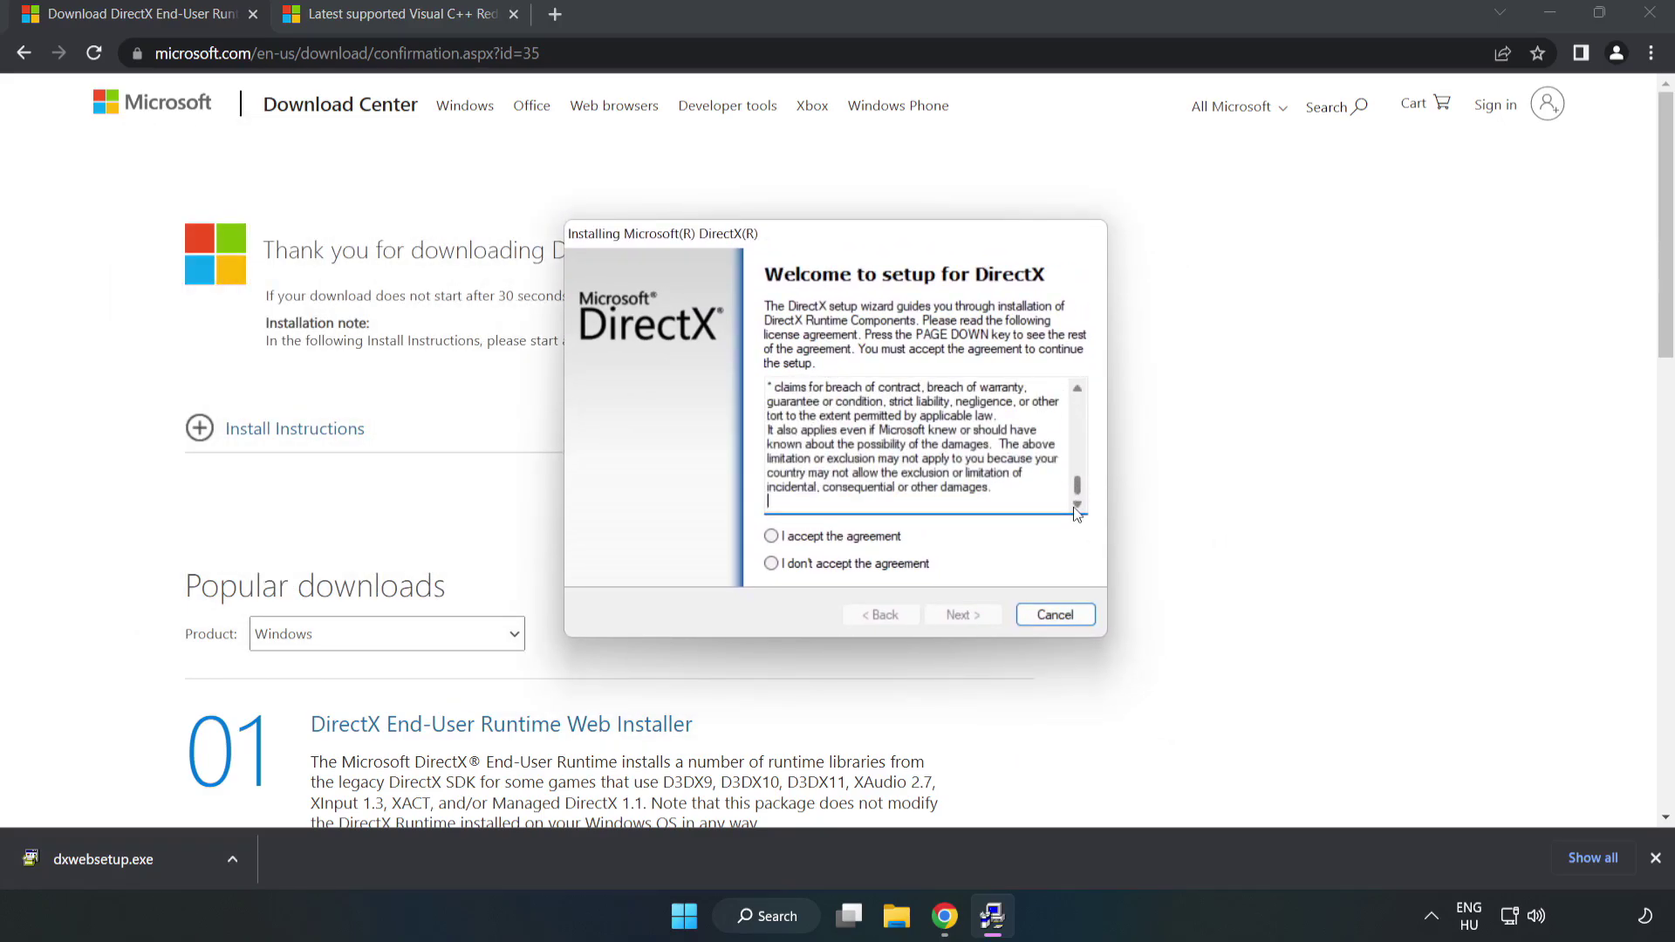
left_click(773, 538)
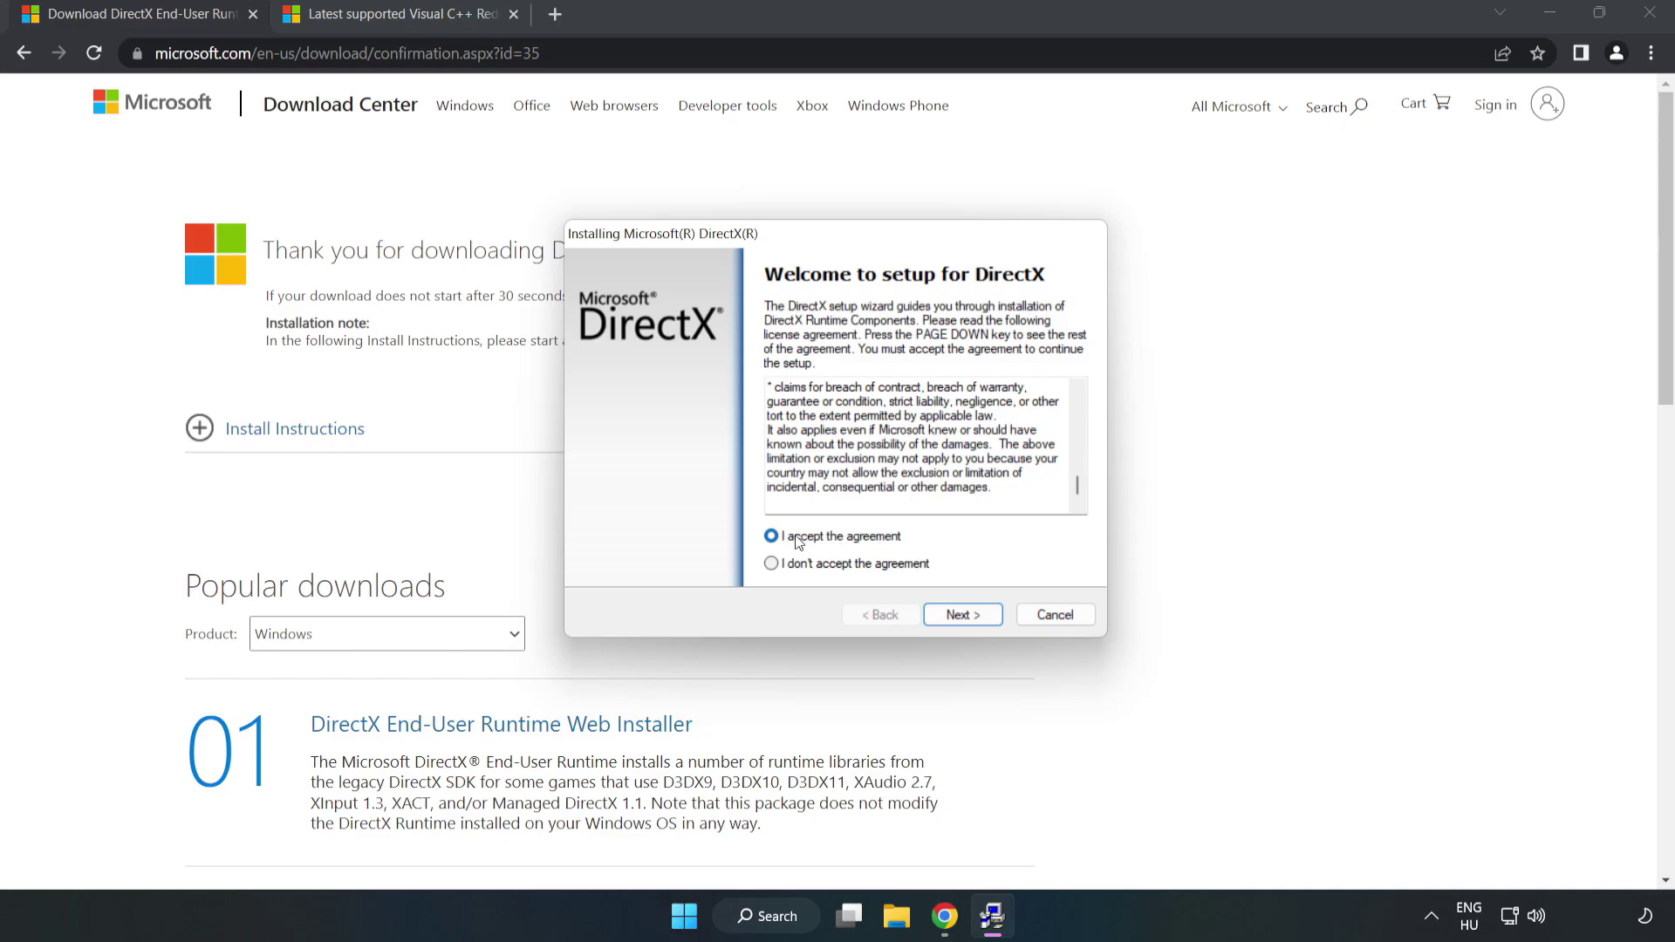
left_click(971, 616)
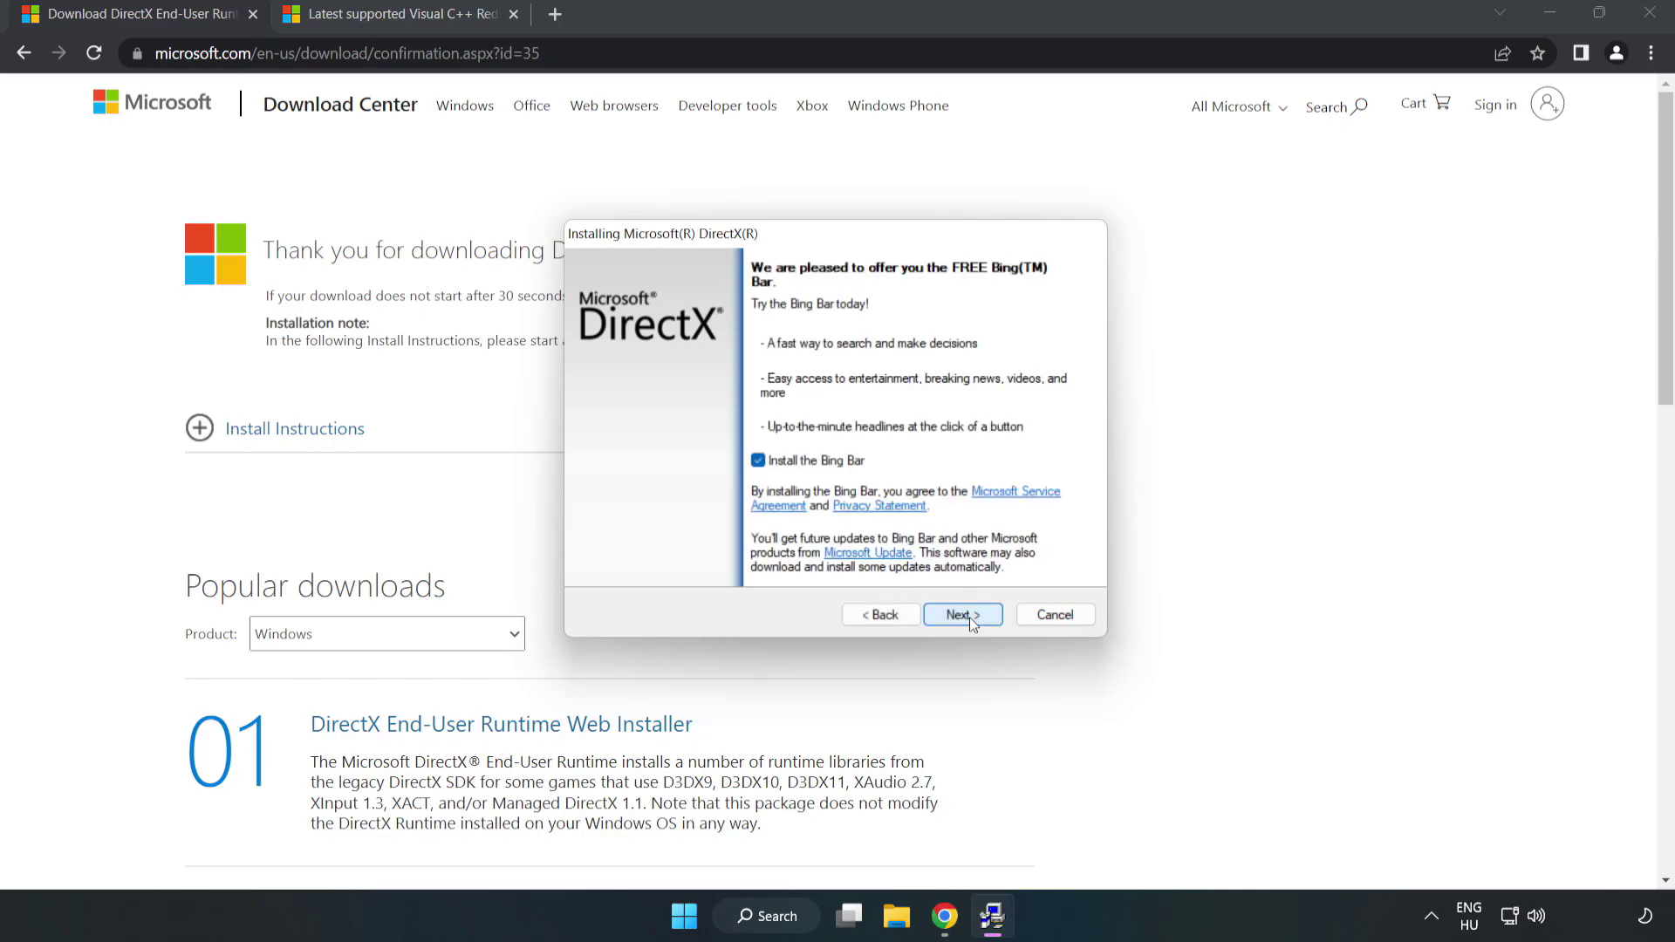
left_click(758, 462)
left_click(963, 615)
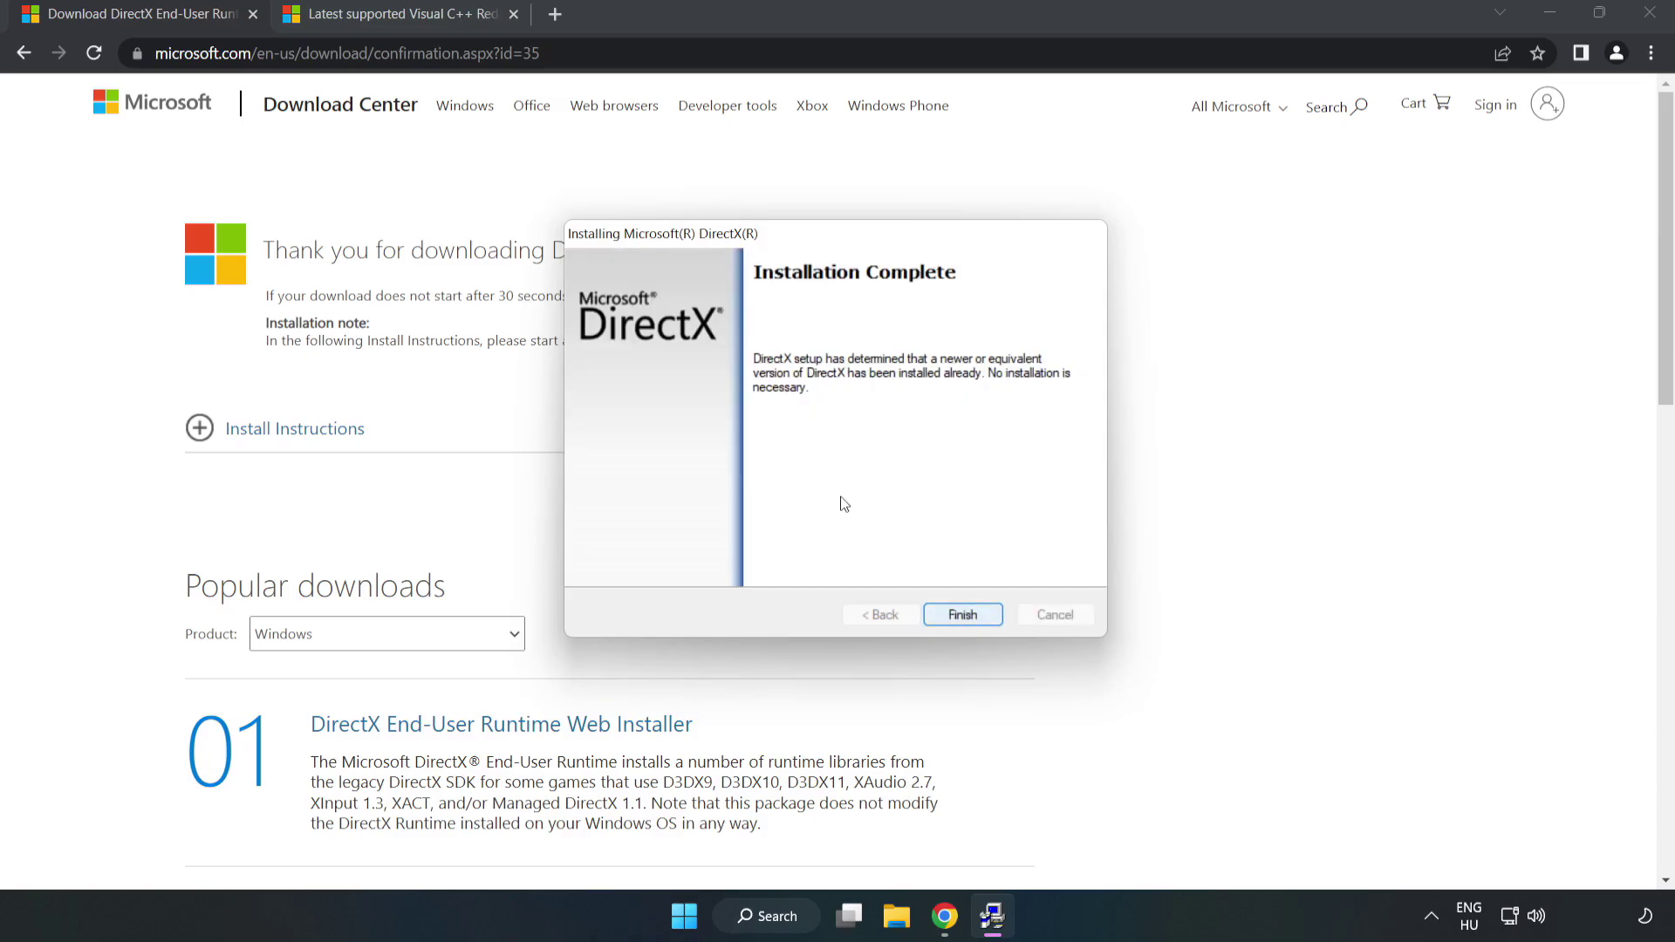
left_click(964, 615)
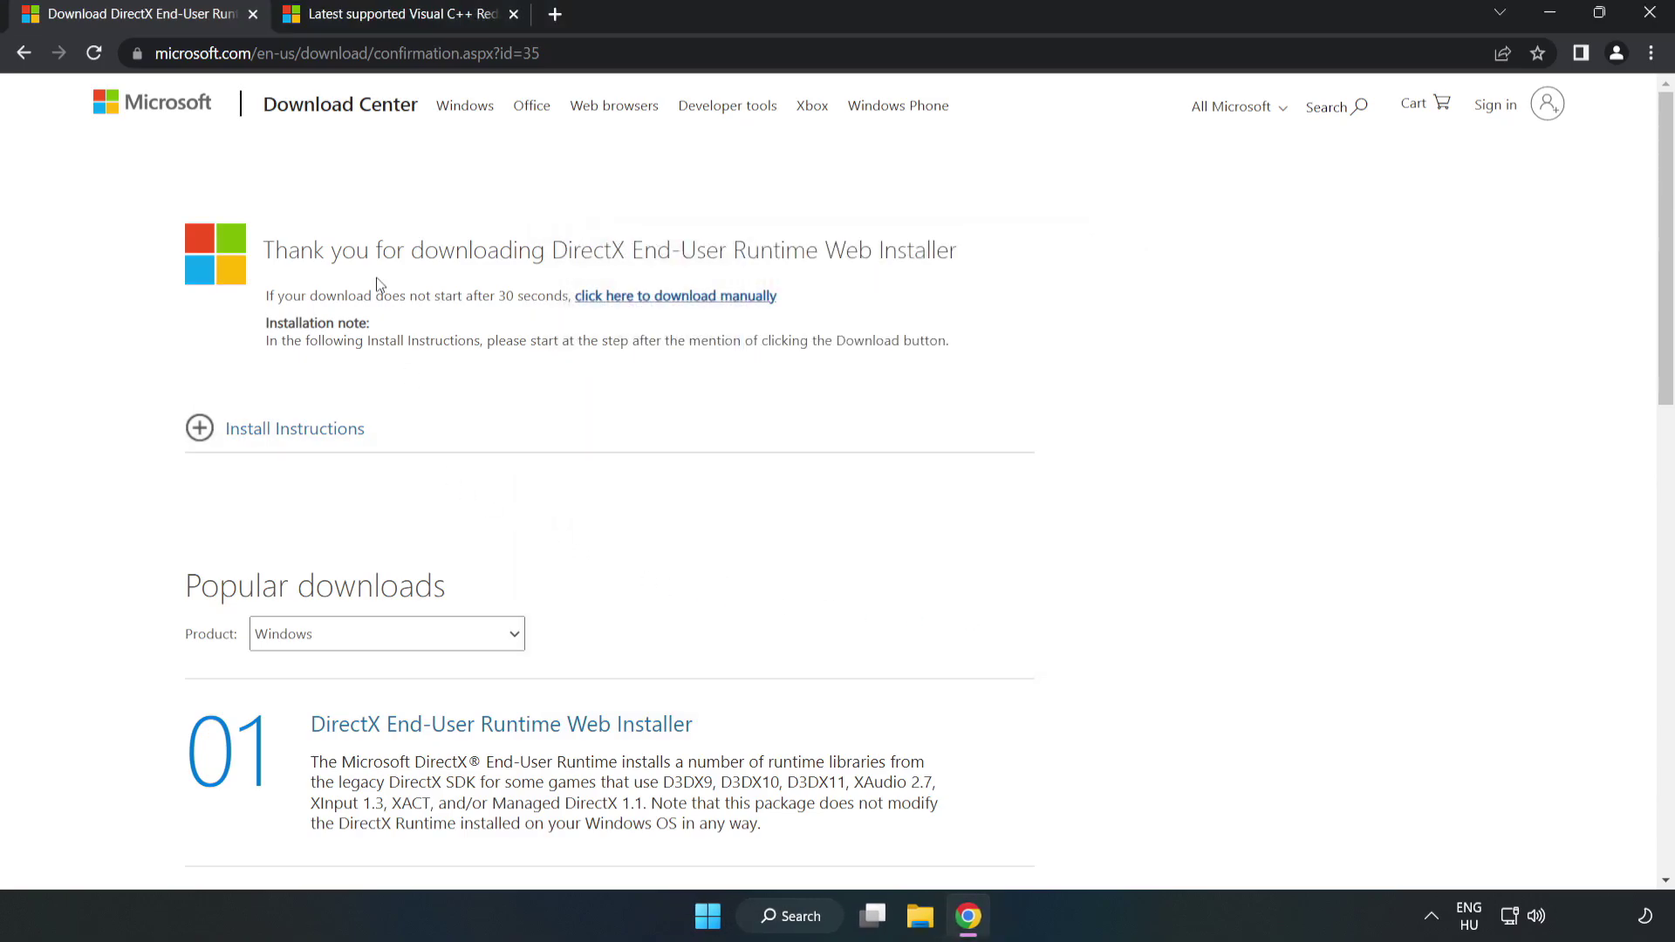
Step: Close the DirectX tab and download the ARM64, x86 and x64 Visual C++ 2015–2022 redistributables
left_click(252, 15)
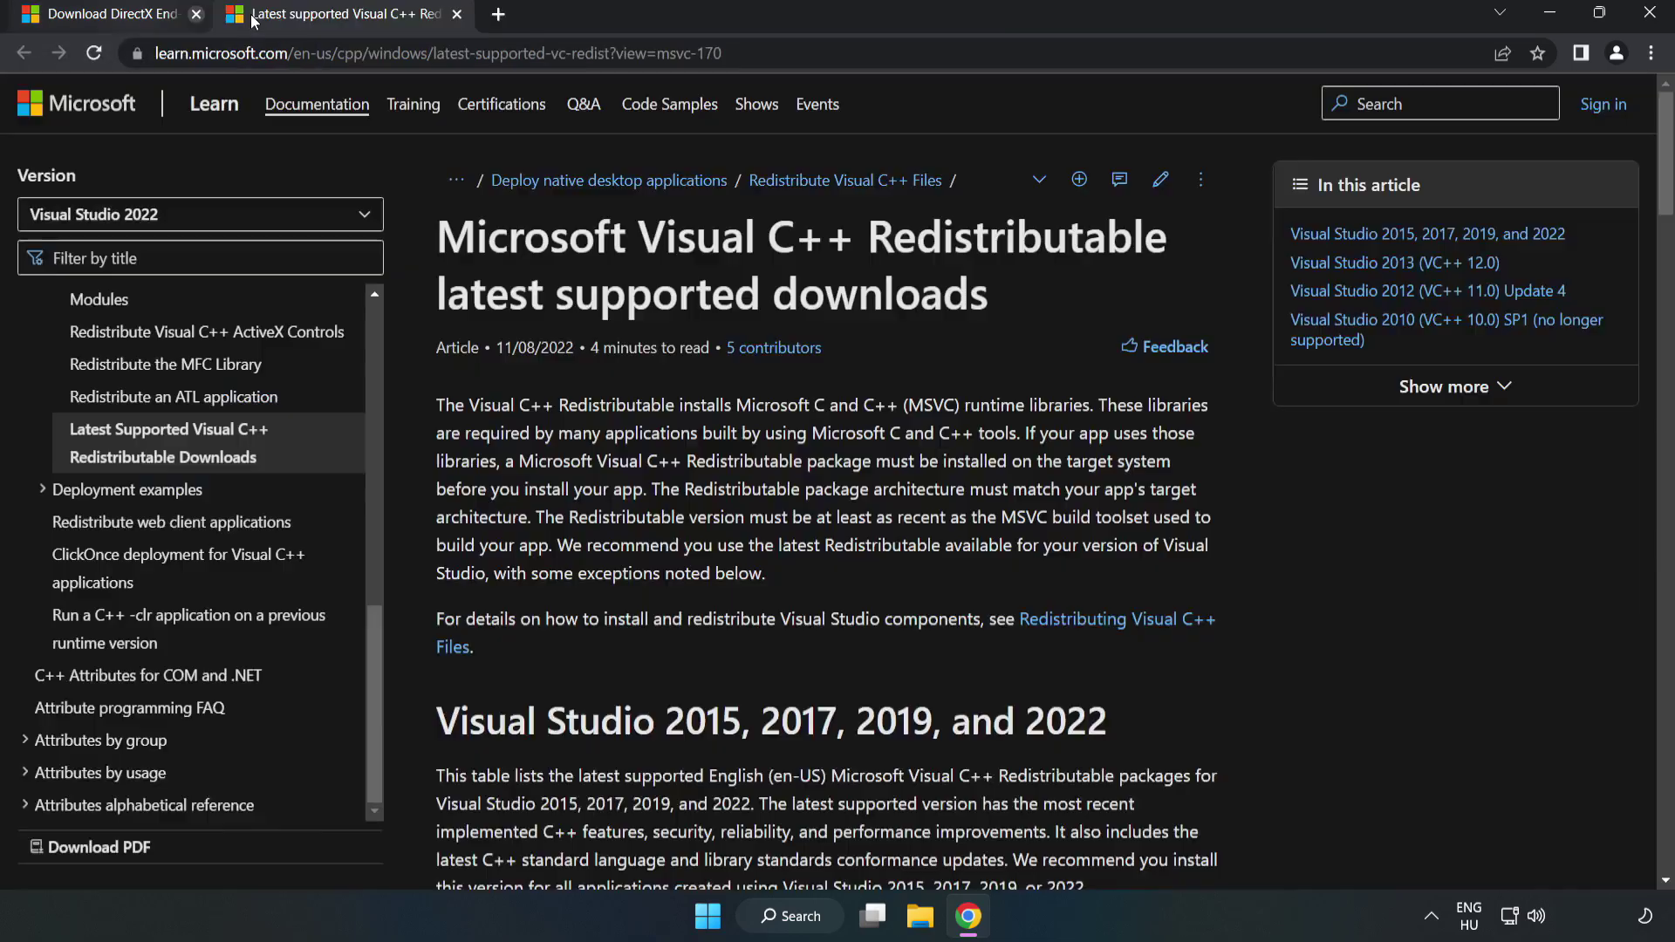
left_click(711, 52)
left_click(915, 57)
left_click(859, 289)
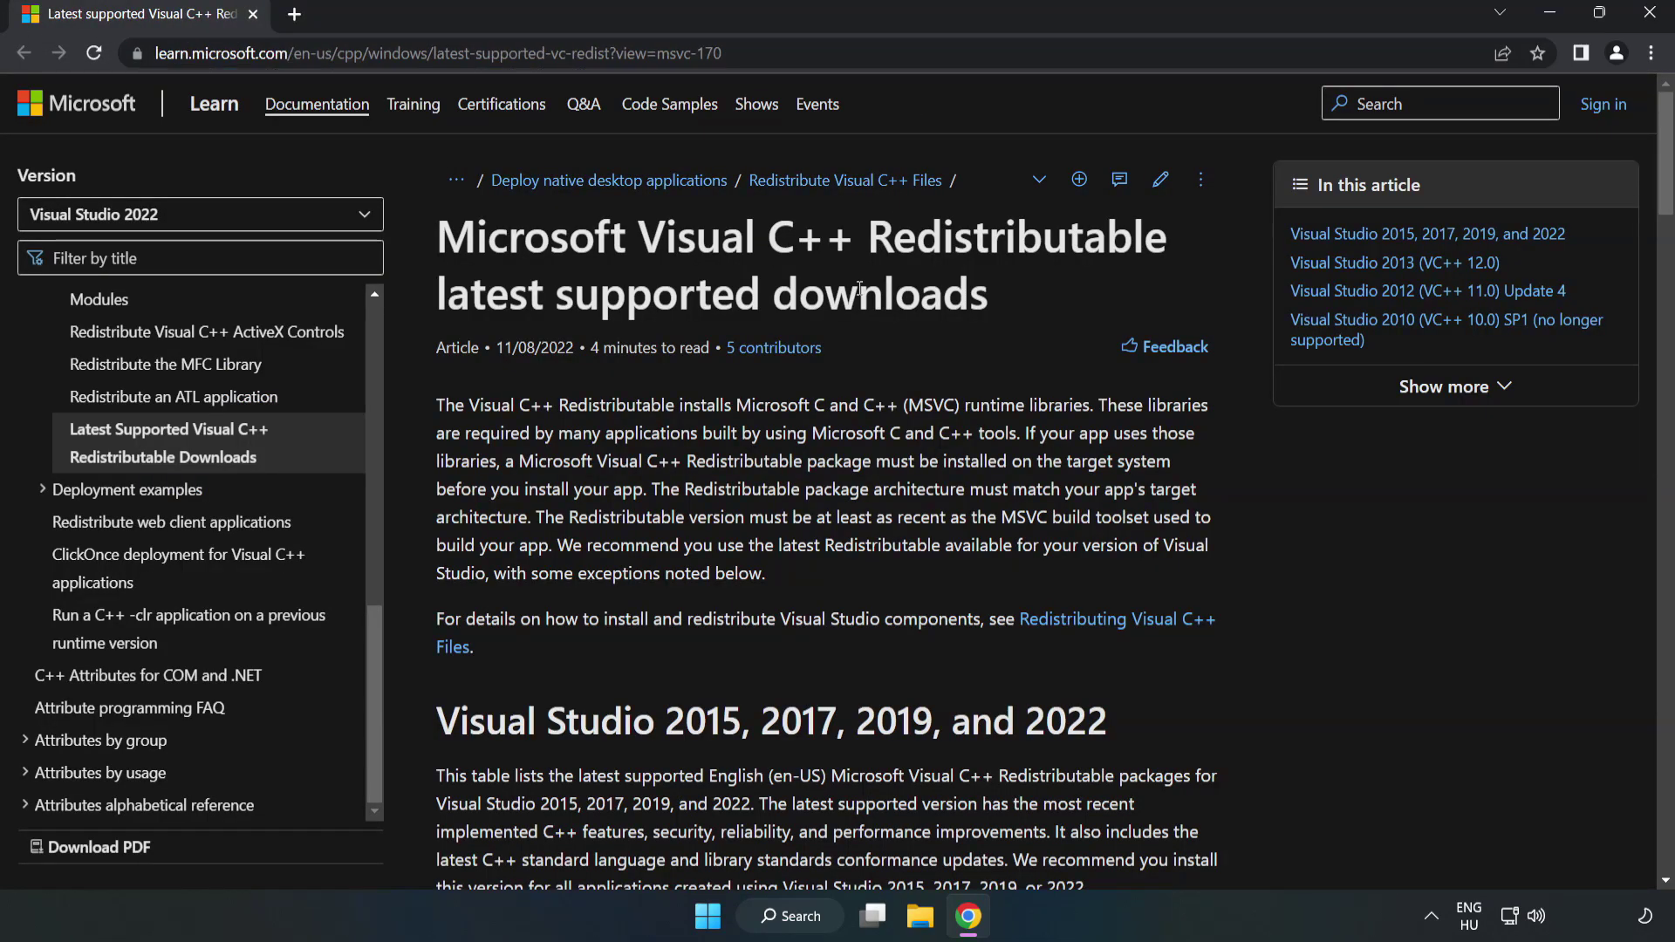
left_click_drag(1668, 186, 1668, 269)
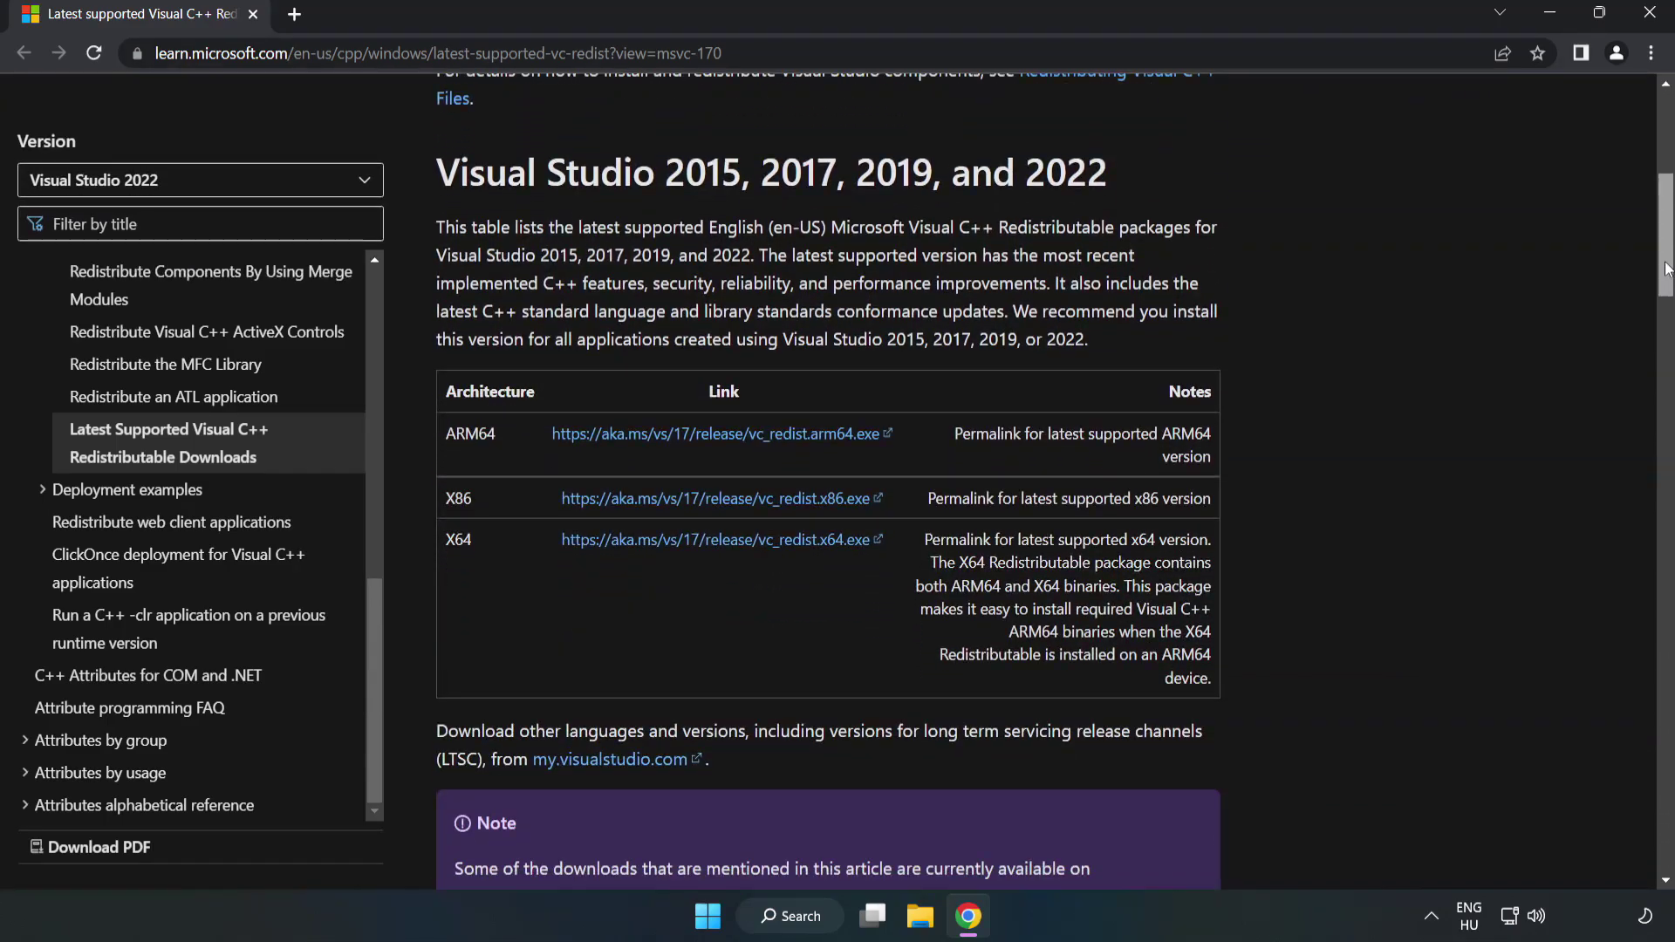
left_click(722, 442)
left_click(735, 499)
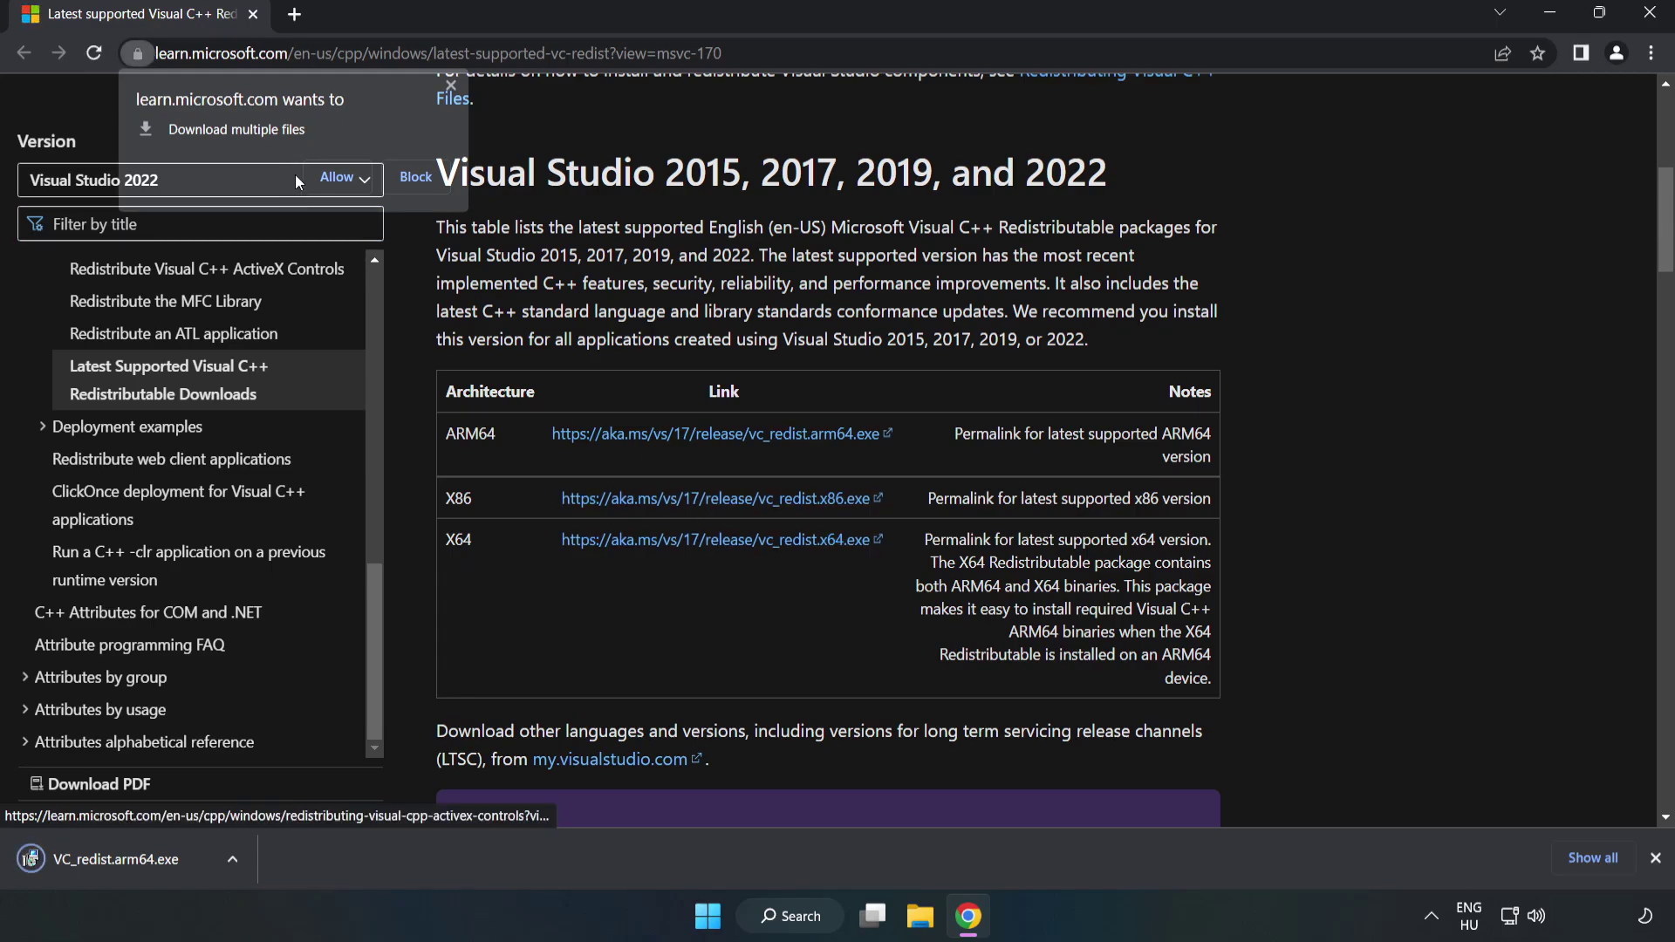
left_click(339, 177)
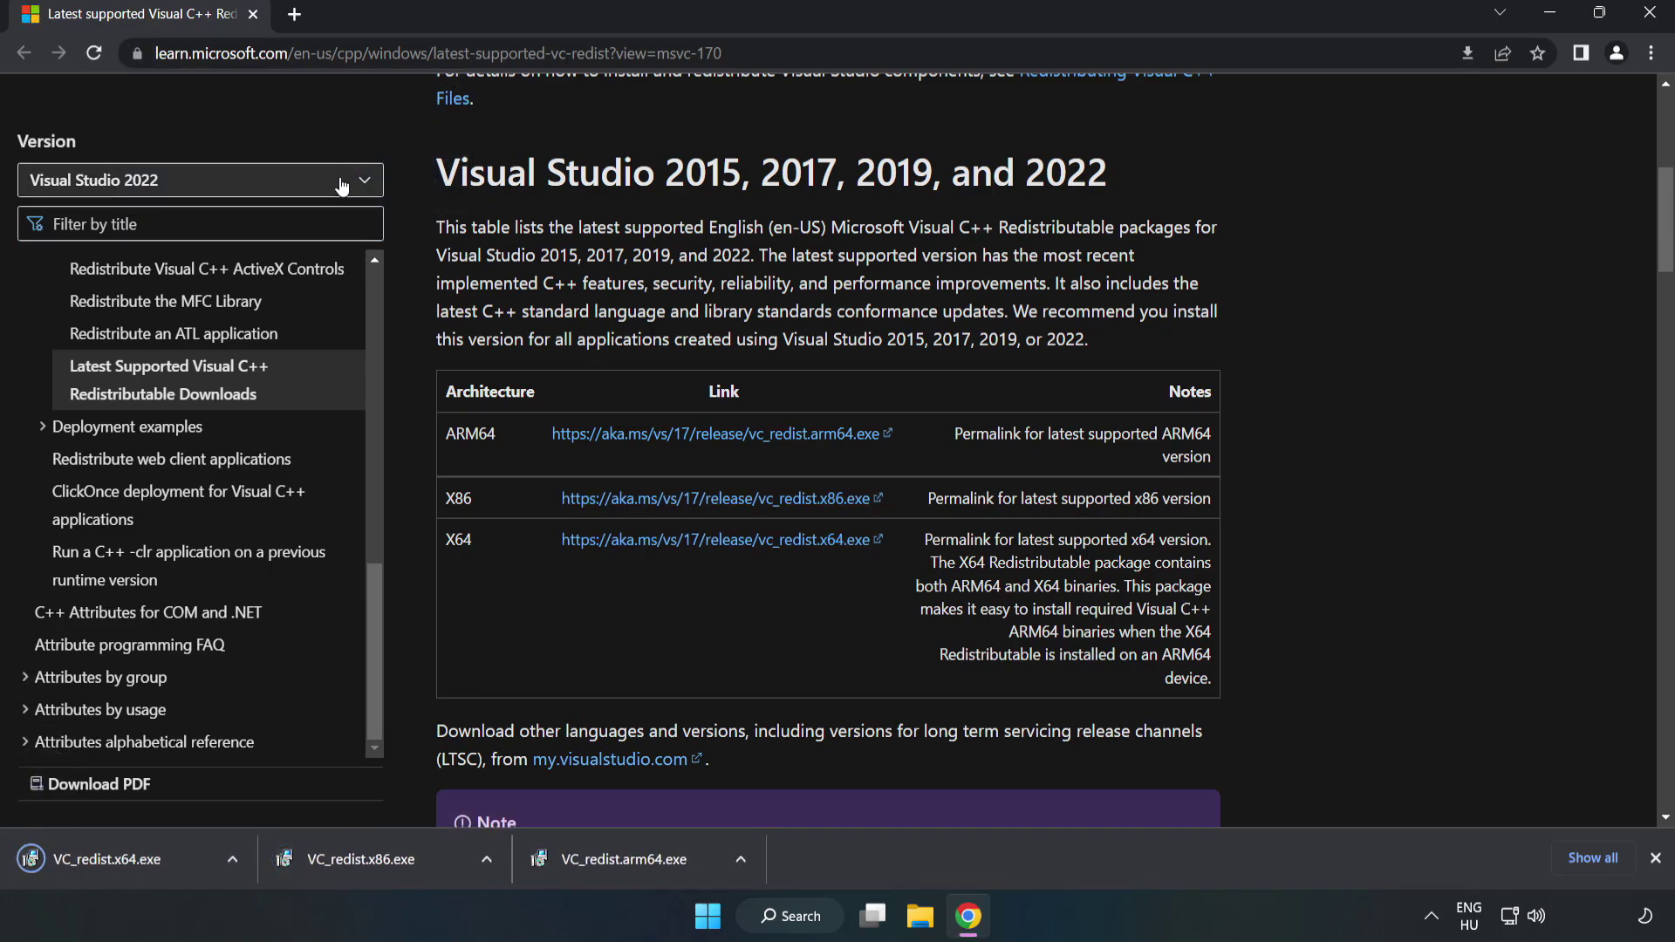
left_click(641, 865)
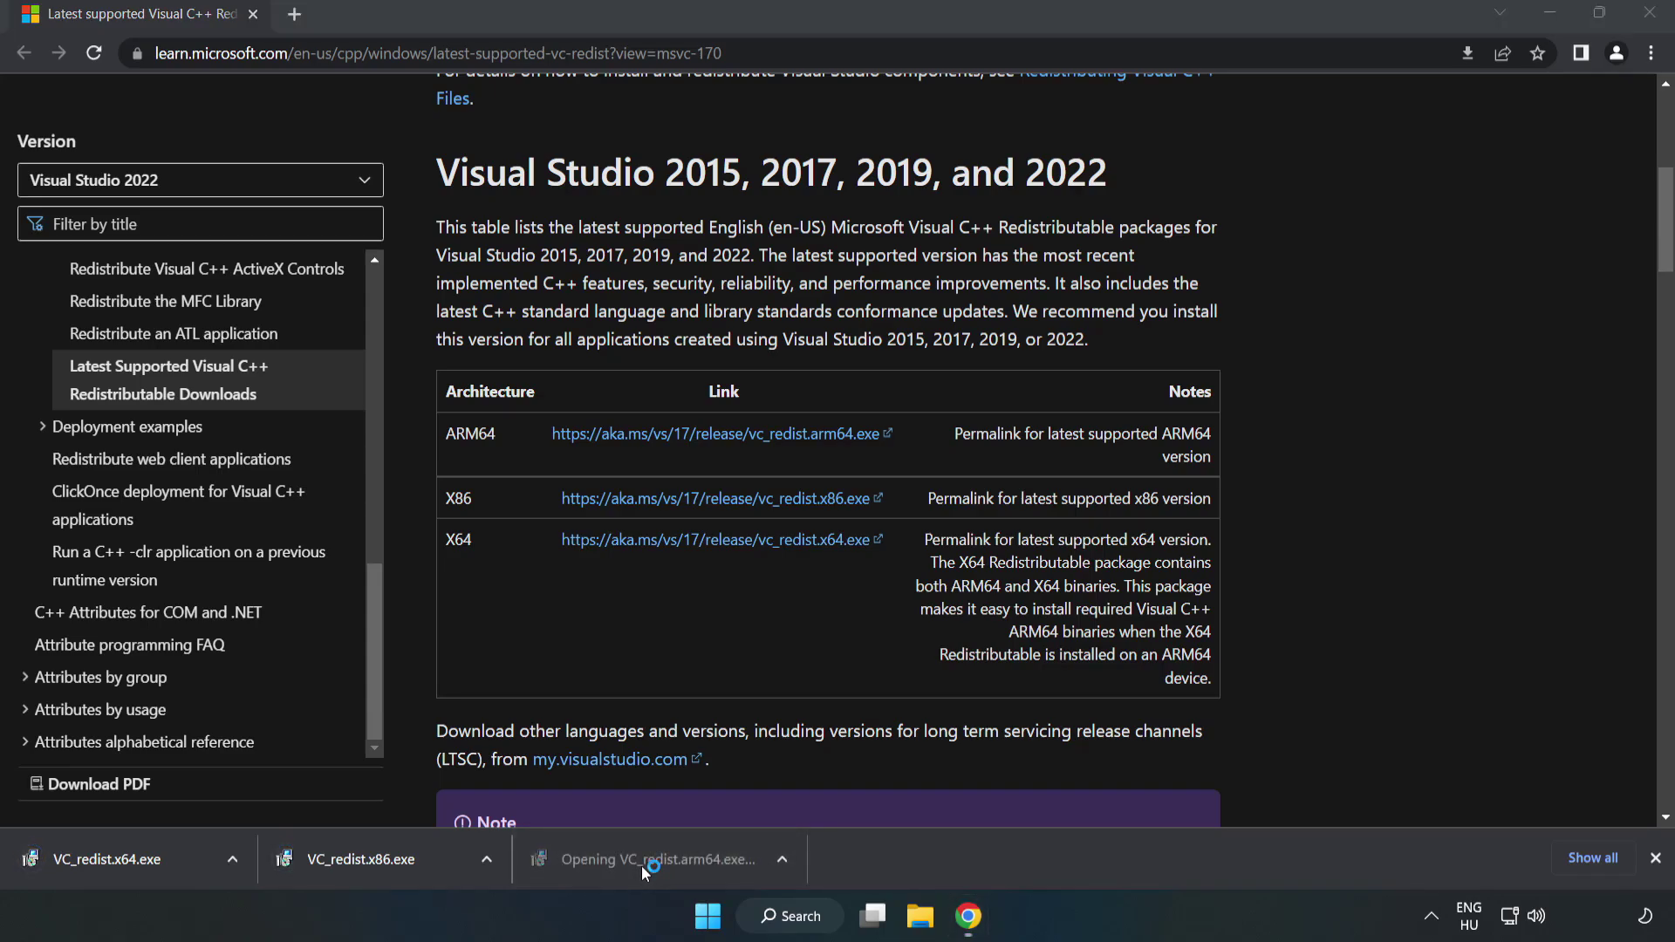
Step: Attempt the ARM64 redistributable install, which fails as unsupported on this processor, and dismiss it
scroll(1071, 443, "down", 15)
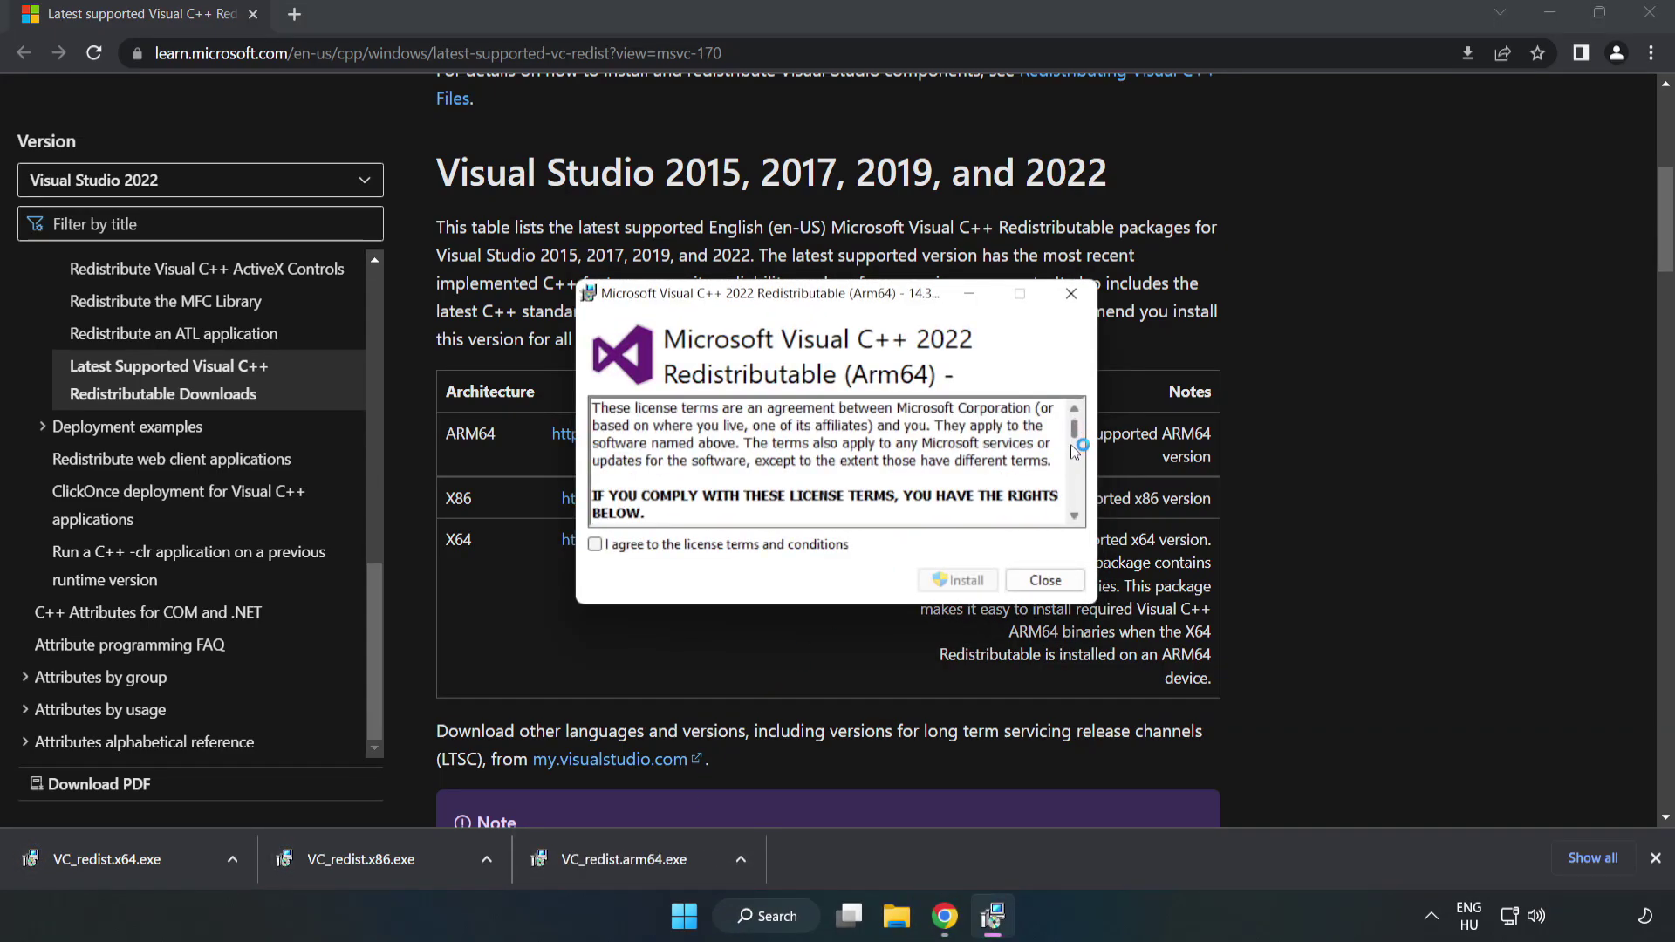
left_click(738, 545)
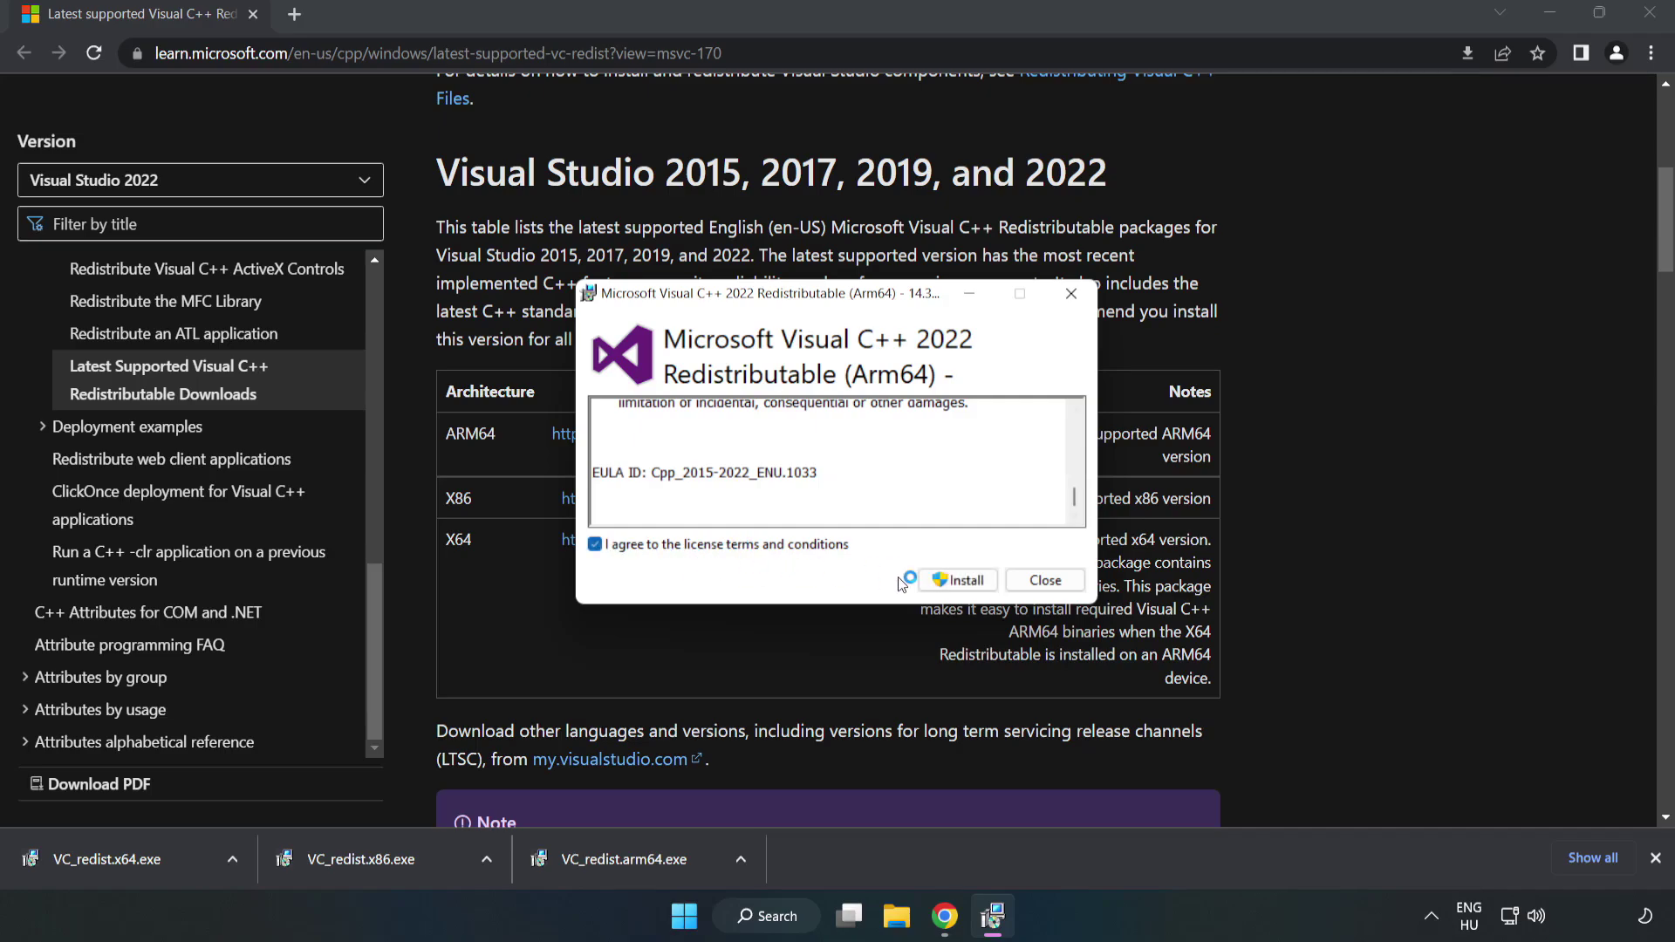
left_click(960, 584)
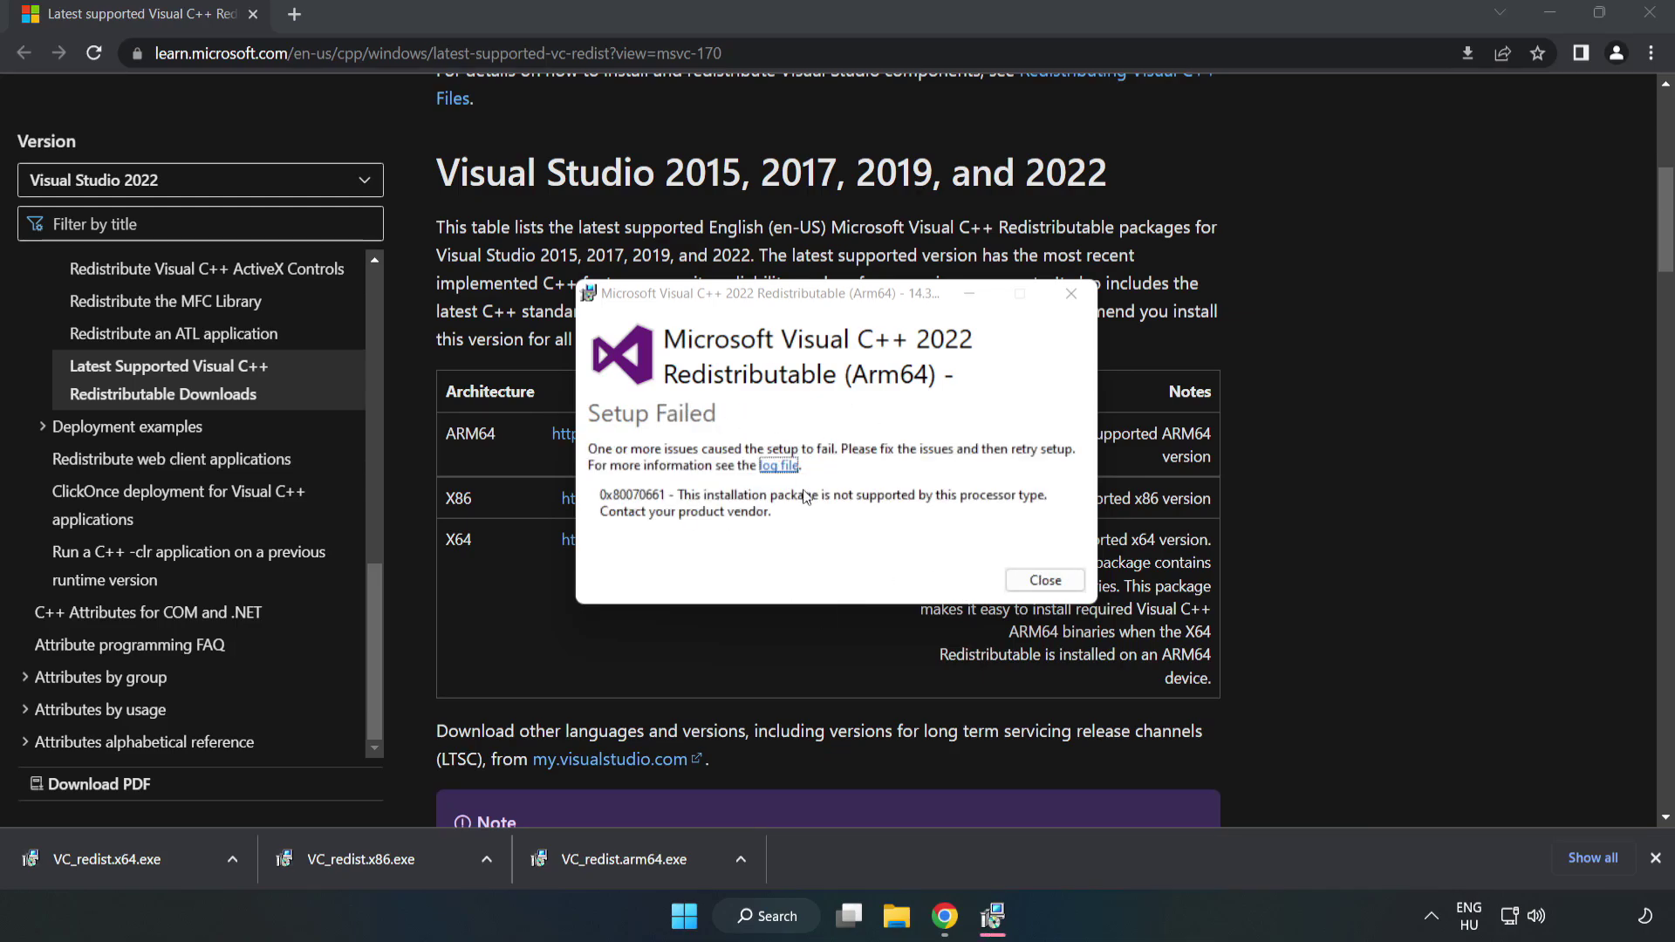
left_click(1042, 581)
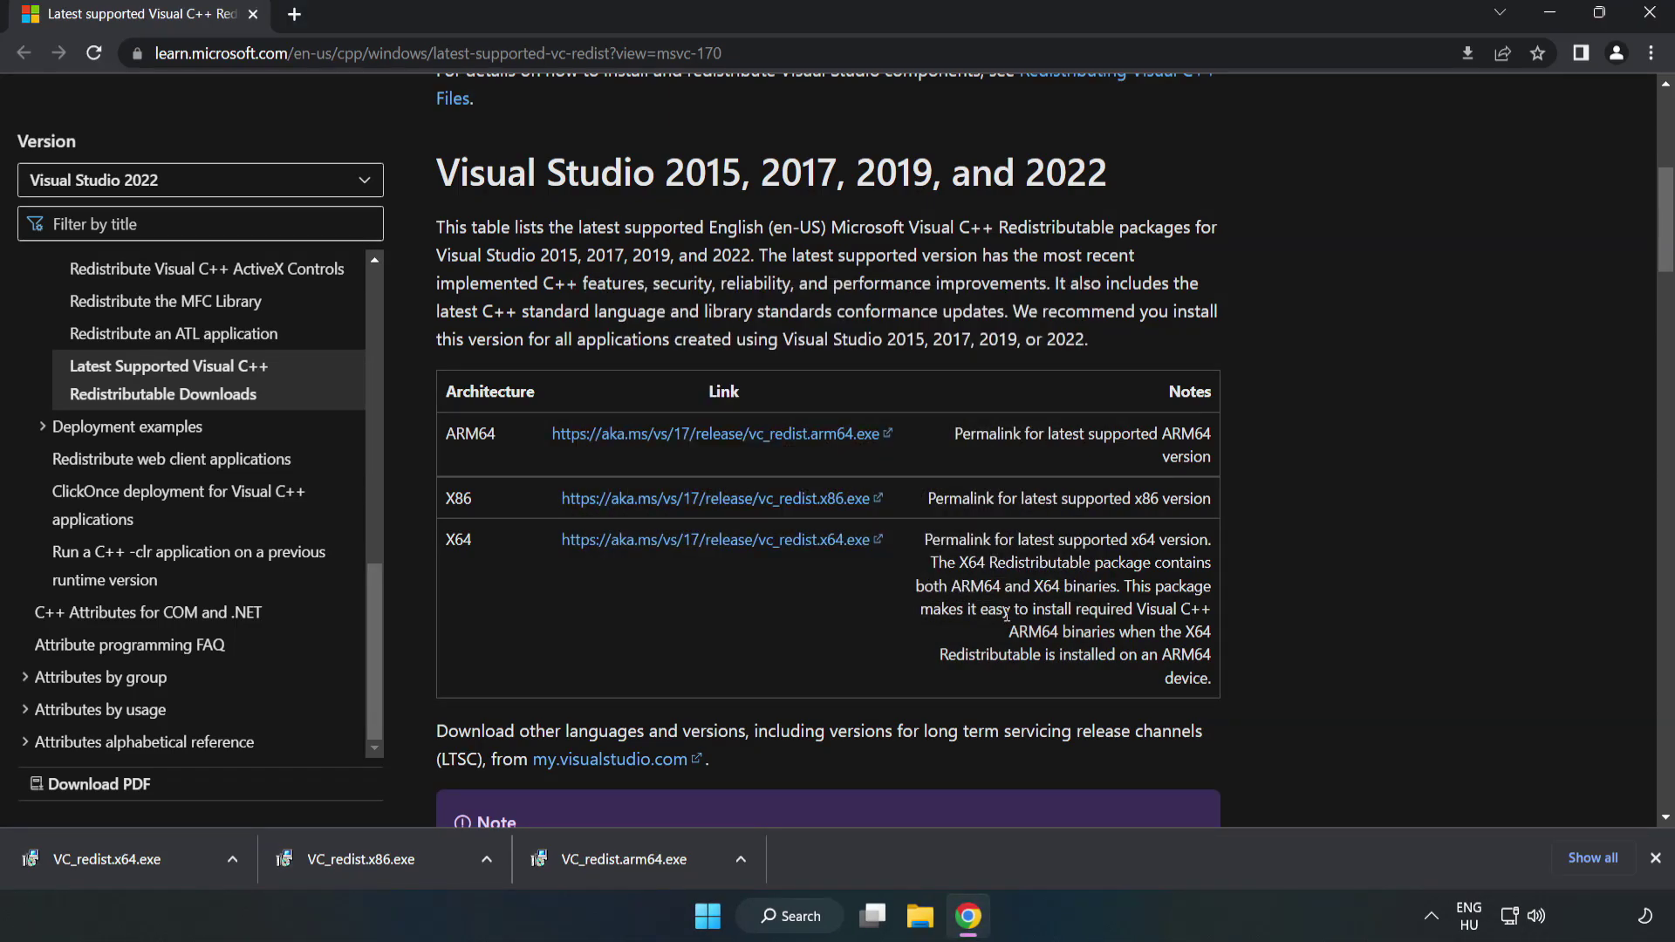
Step: Install the x86 and x64 Visual C++ 2015–2022 redistributables (x64 14.34.31931), closing each setup
left_click(398, 856)
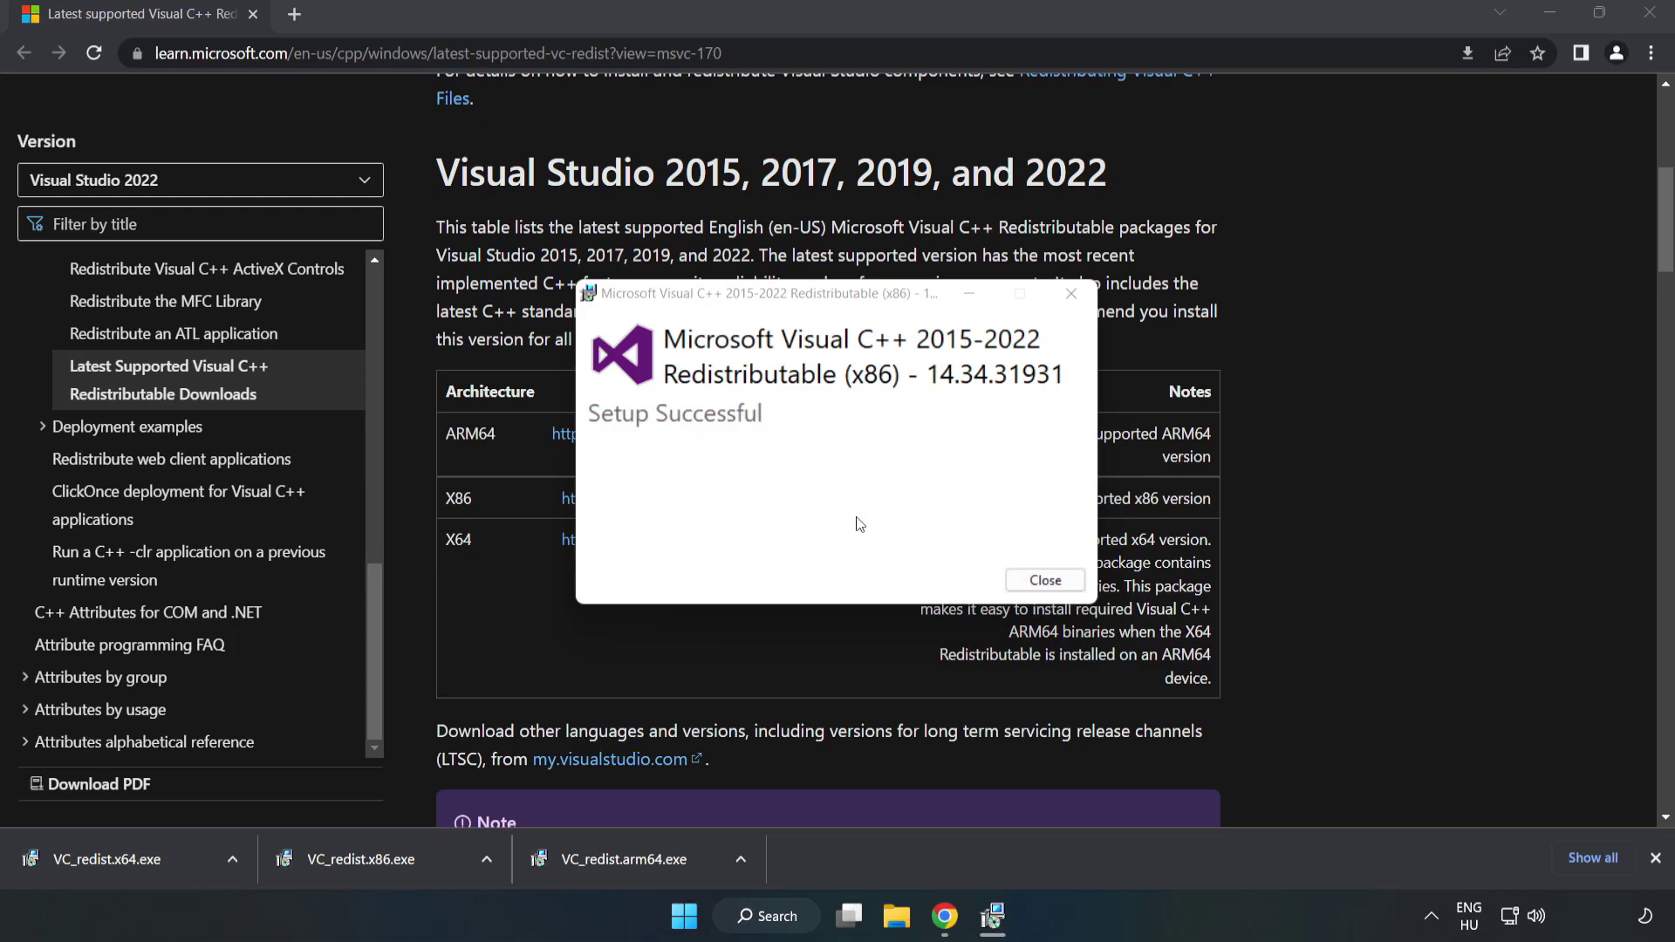
left_click(1045, 581)
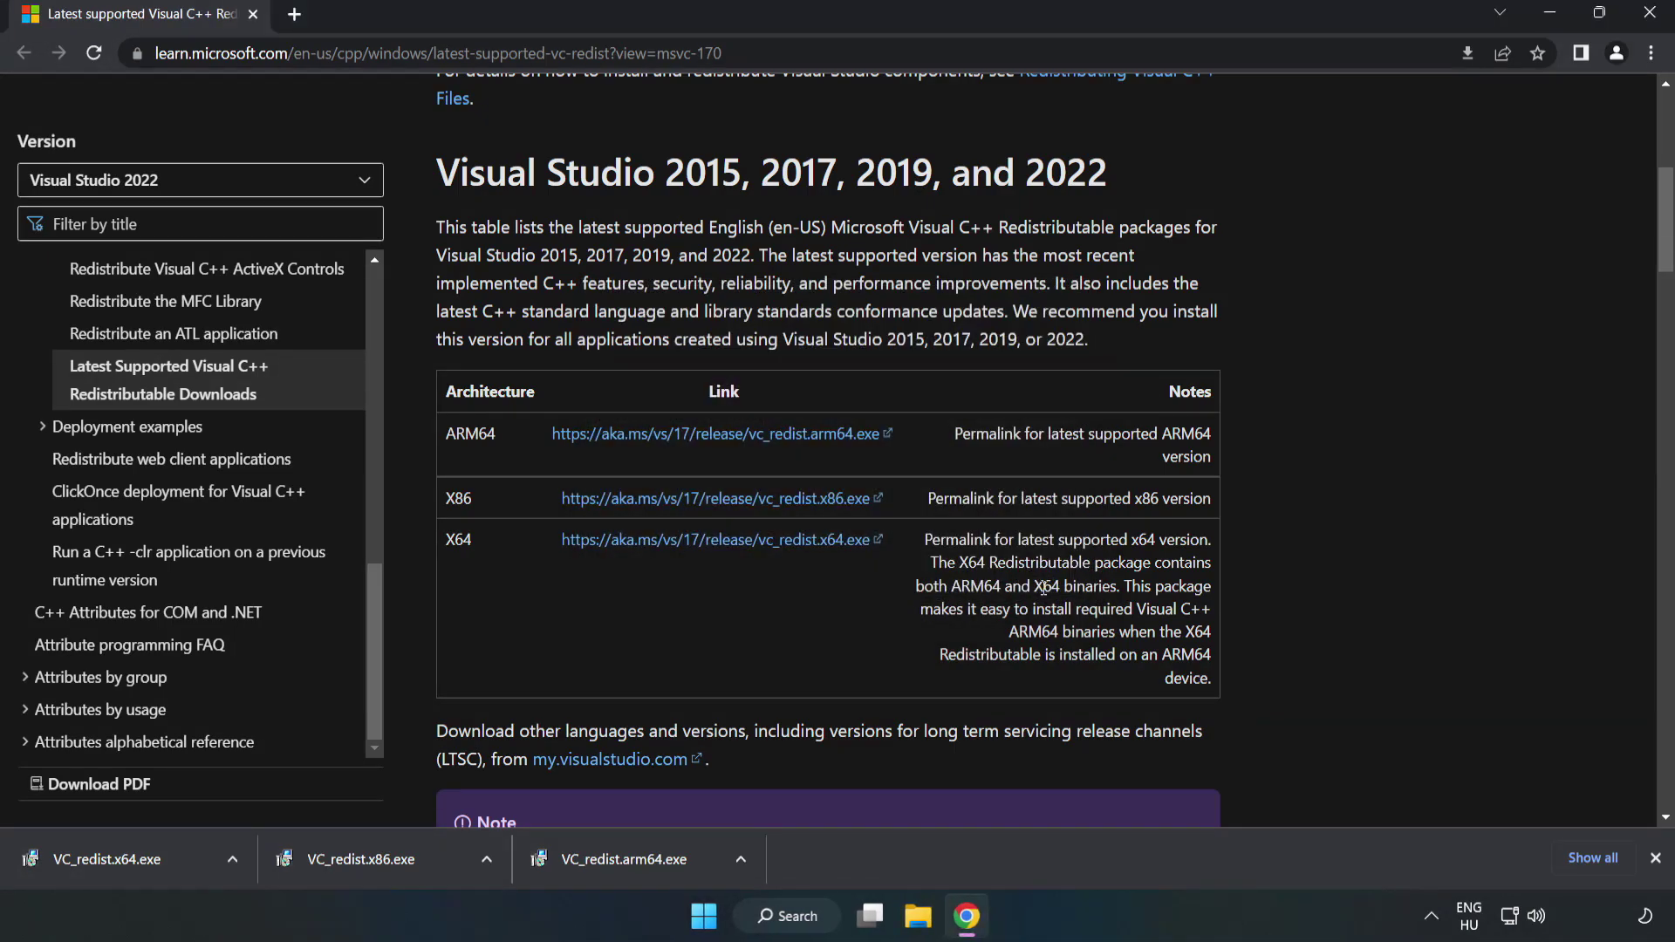
left_click(91, 855)
left_click(851, 577)
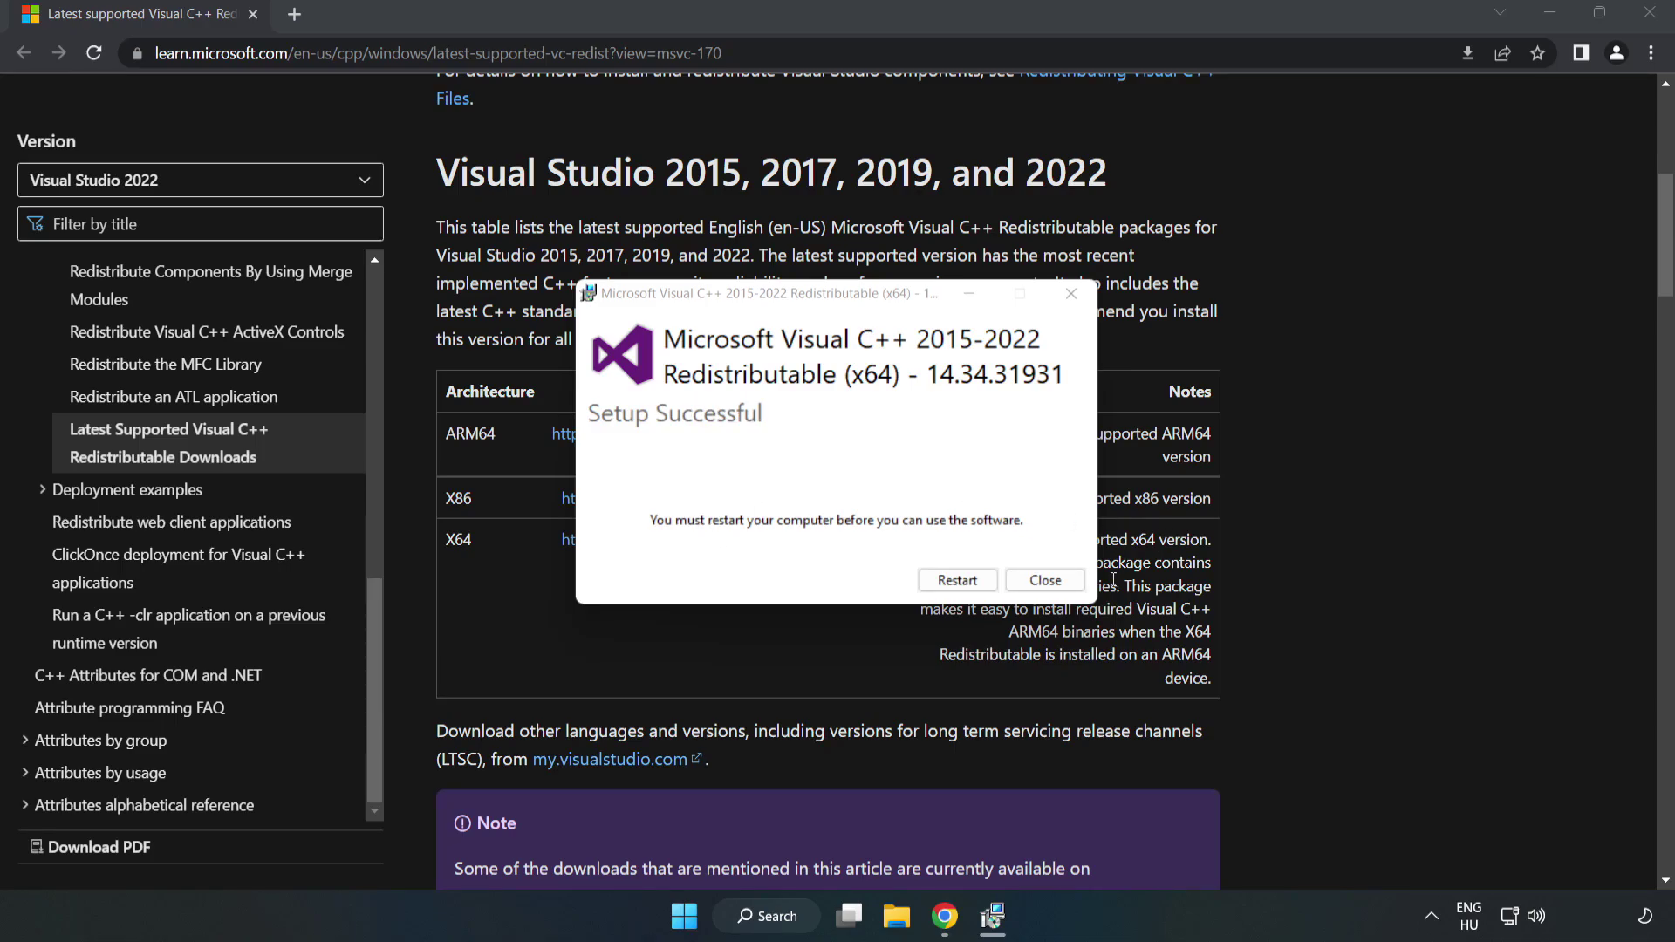
left_click(1045, 581)
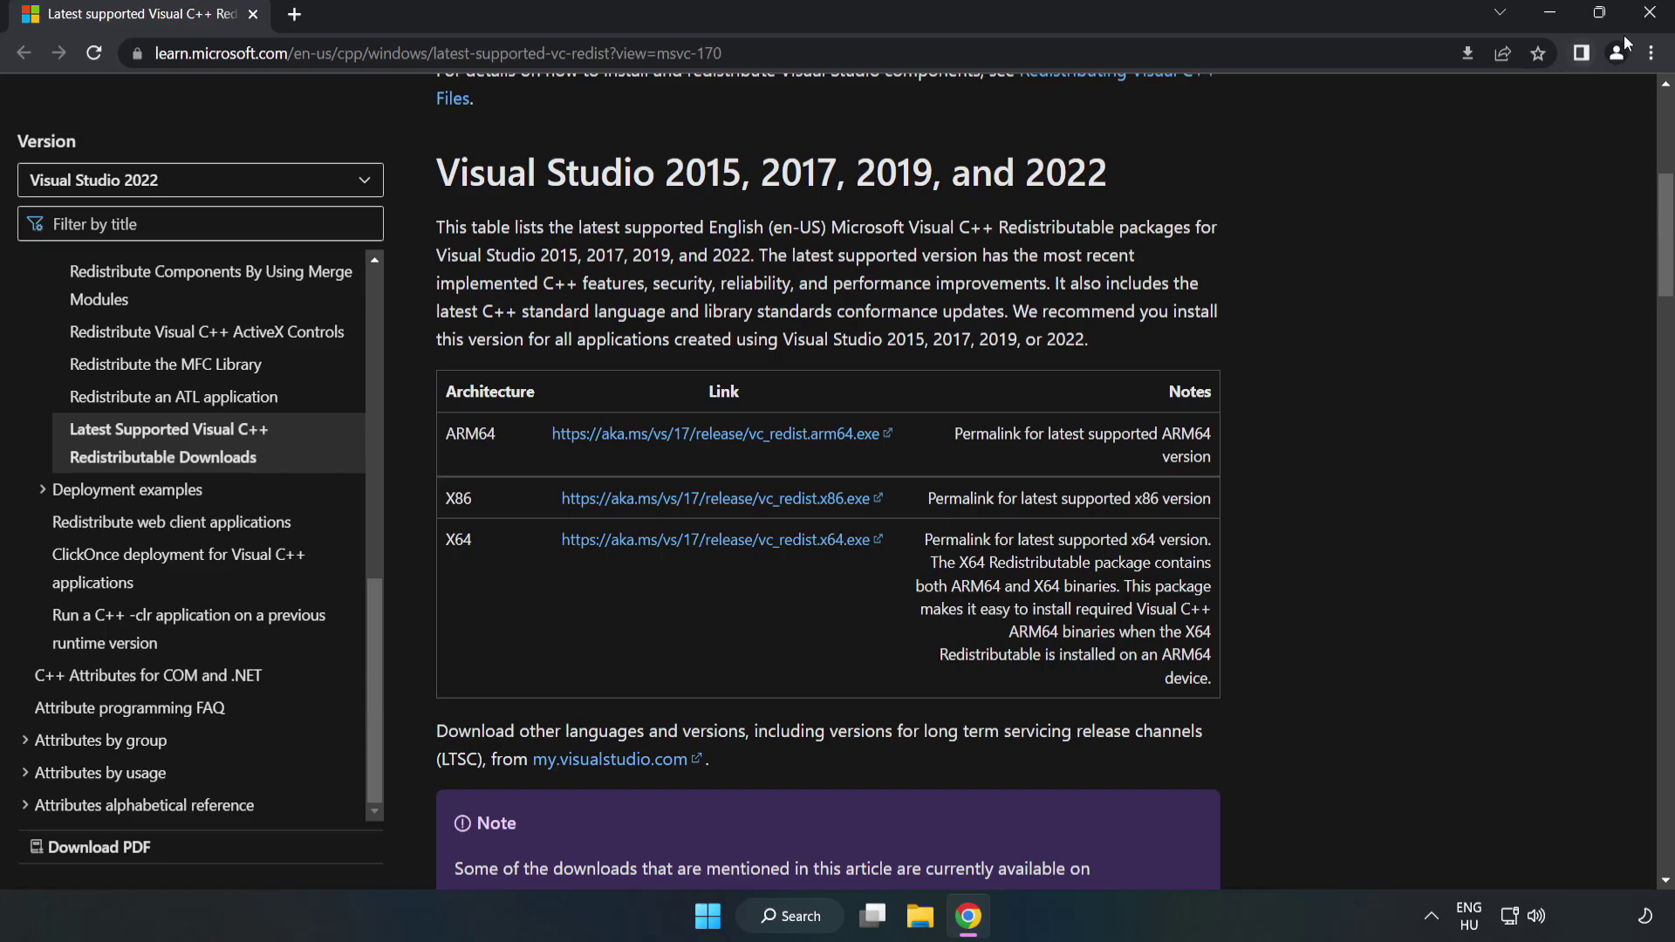
Step: Close Chrome and bring up the Start menu's power options showing Restart
left_click(1652, 14)
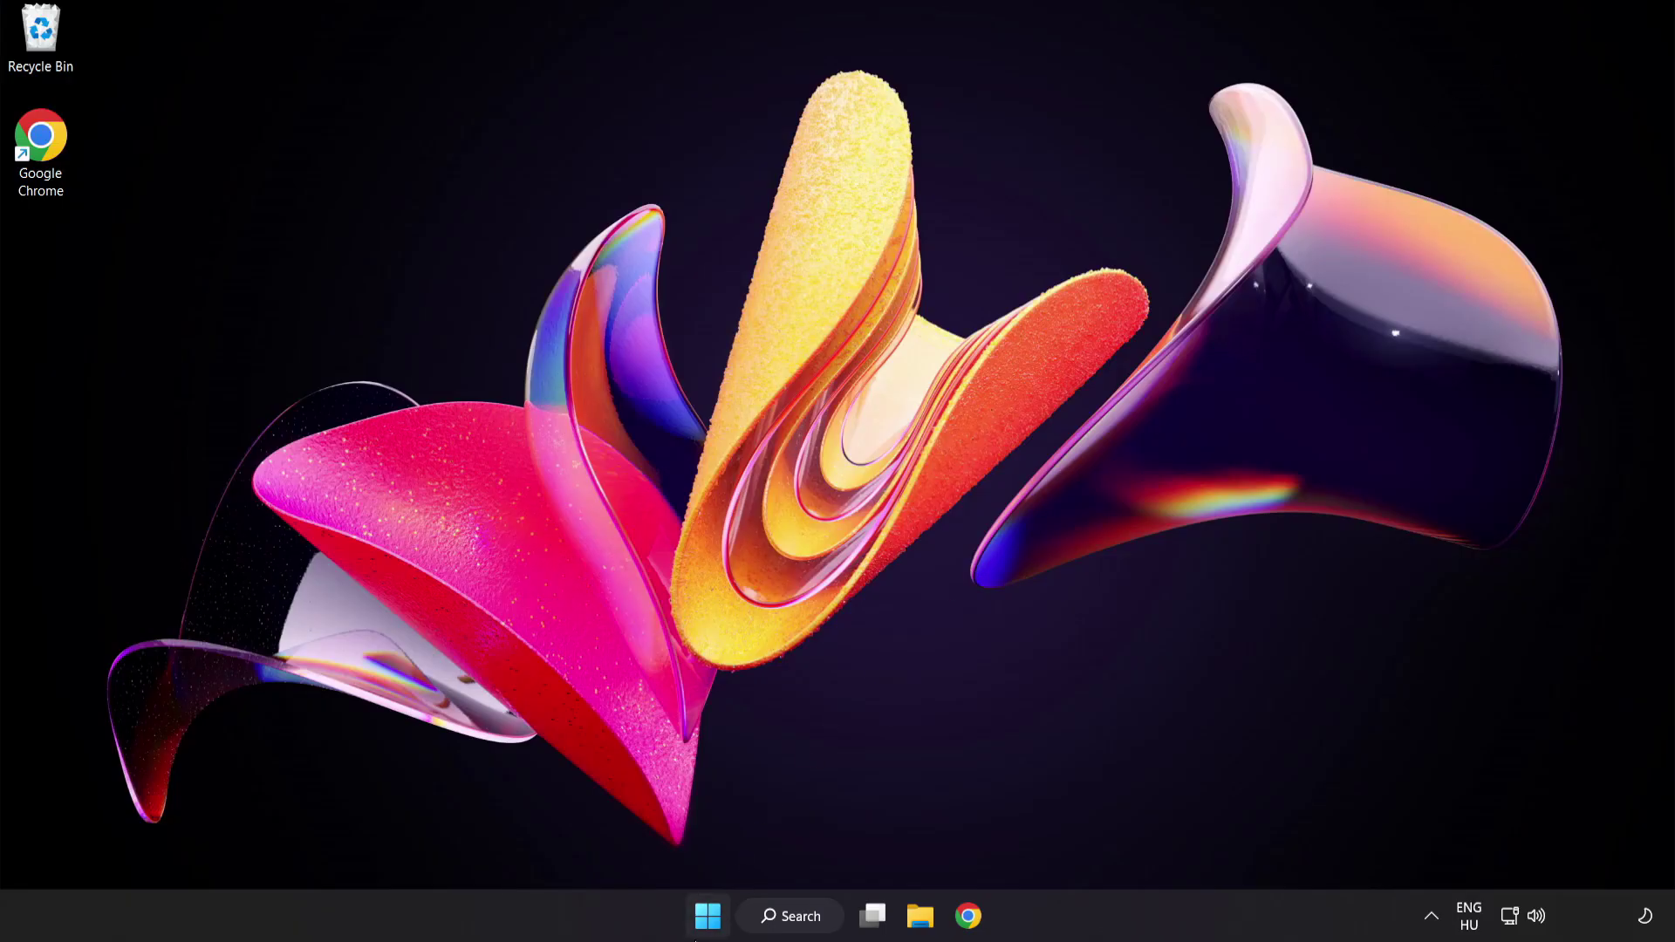
left_click(707, 915)
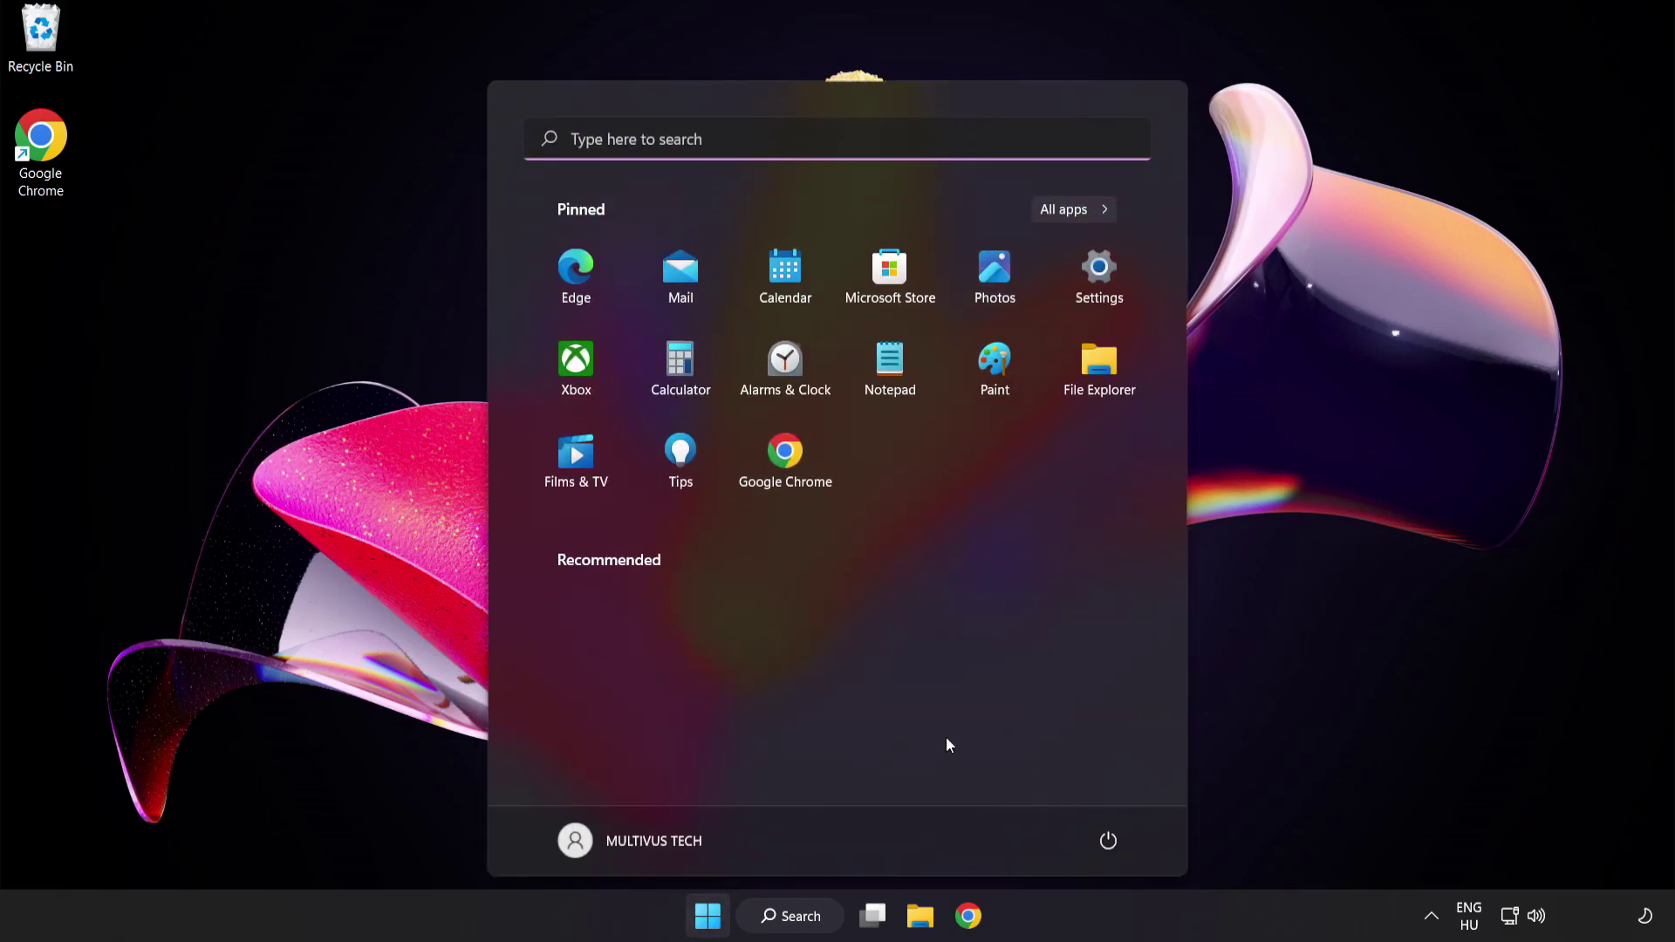
left_click(1108, 840)
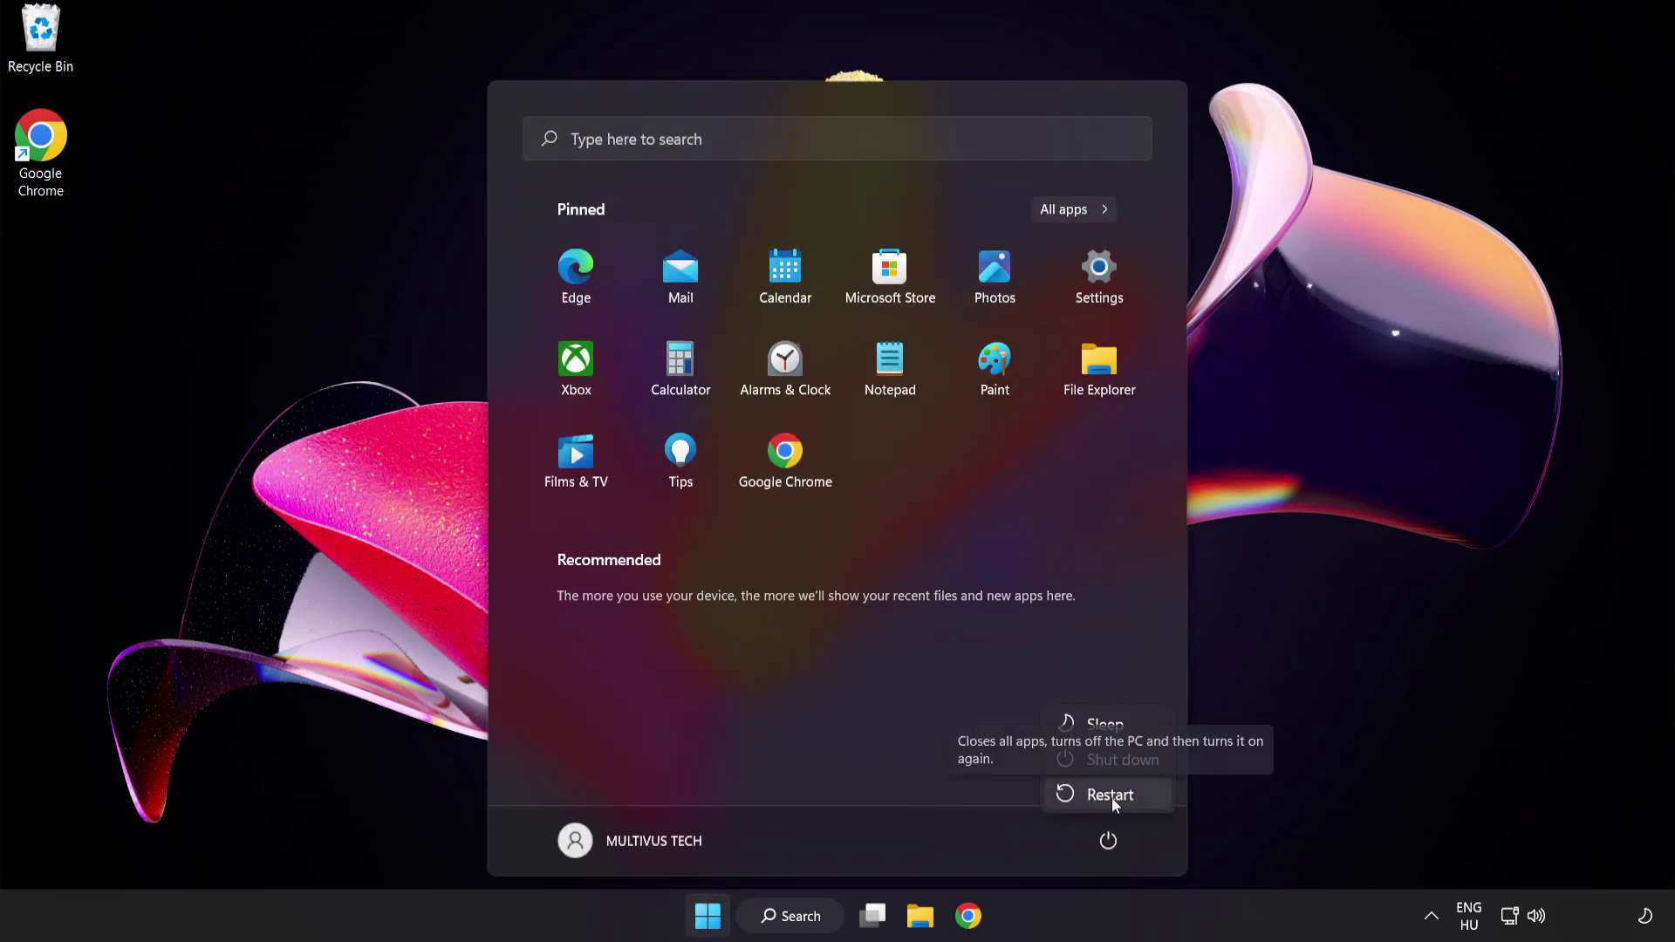